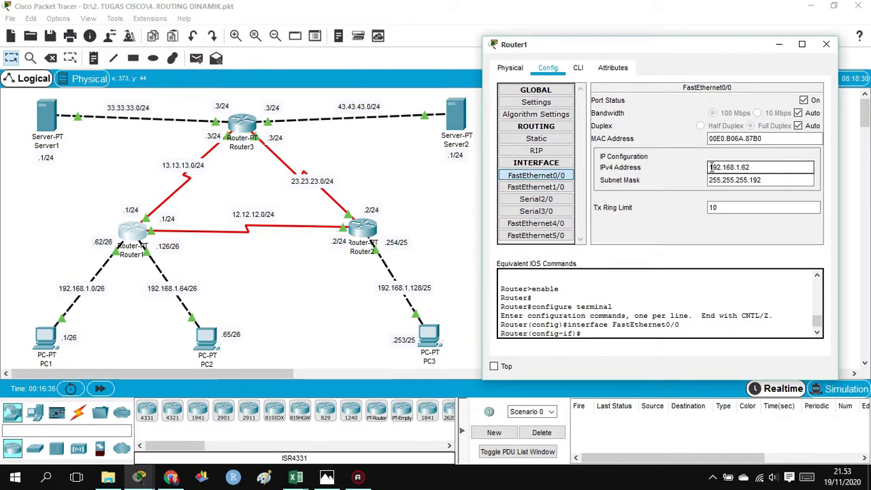
- Review the IPv4 address and subnet mask of Router1's FastEthernet0/0, FastEthernet1/0, Serial2/0 and Serial3/0 interfaces
left_click_drag(736, 166, 764, 180)
left_click(769, 180)
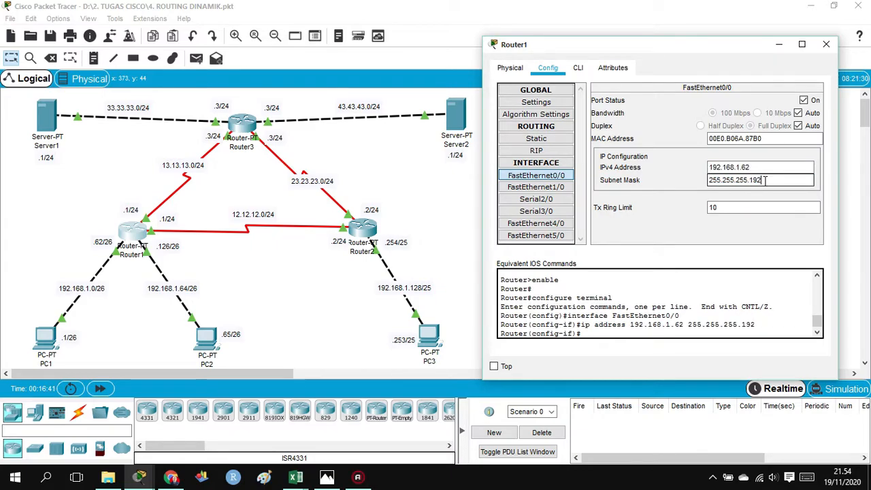
left_click(628, 194)
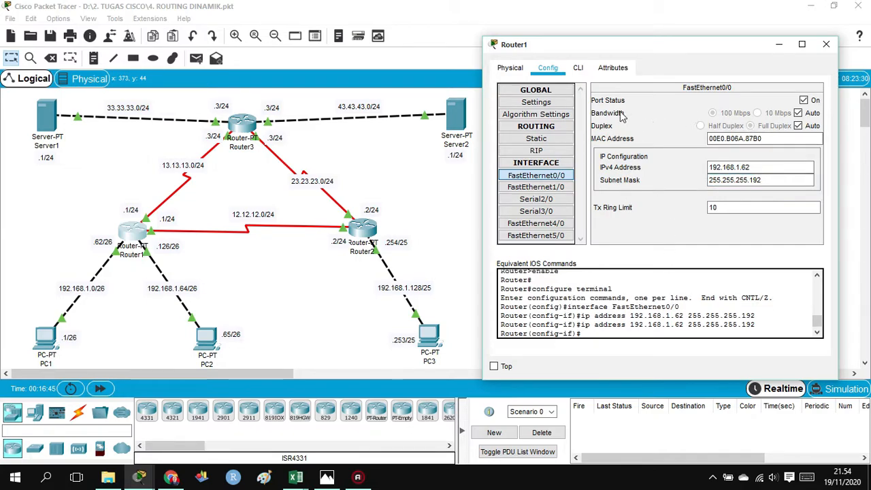
left_click(550, 188)
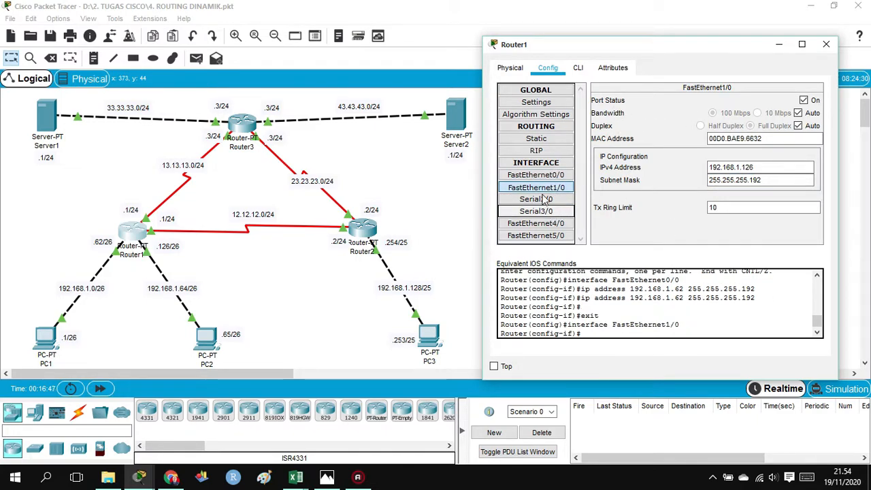
left_click(543, 200)
left_click(542, 211)
left_click(543, 223)
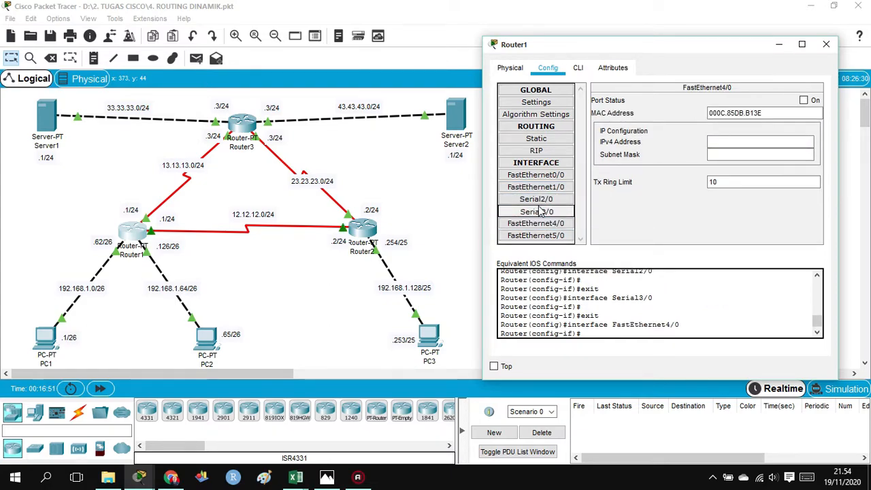
left_click(542, 211)
left_click(539, 200)
left_click(539, 186)
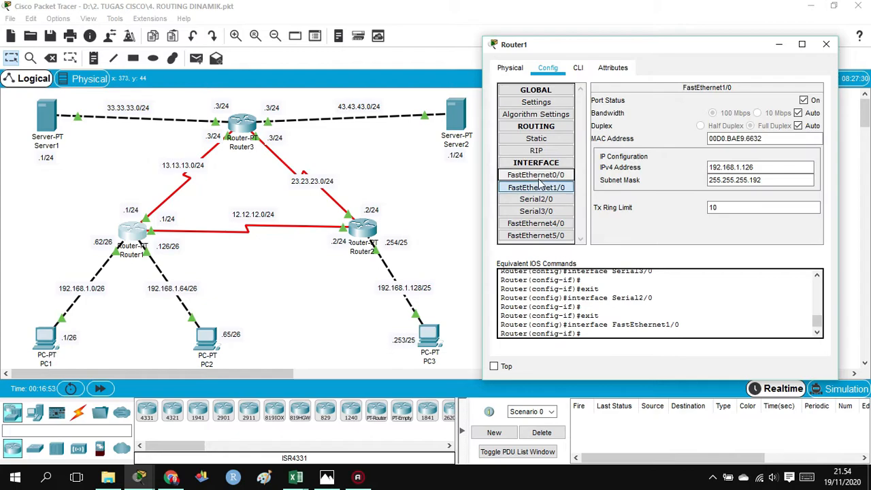
left_click(539, 175)
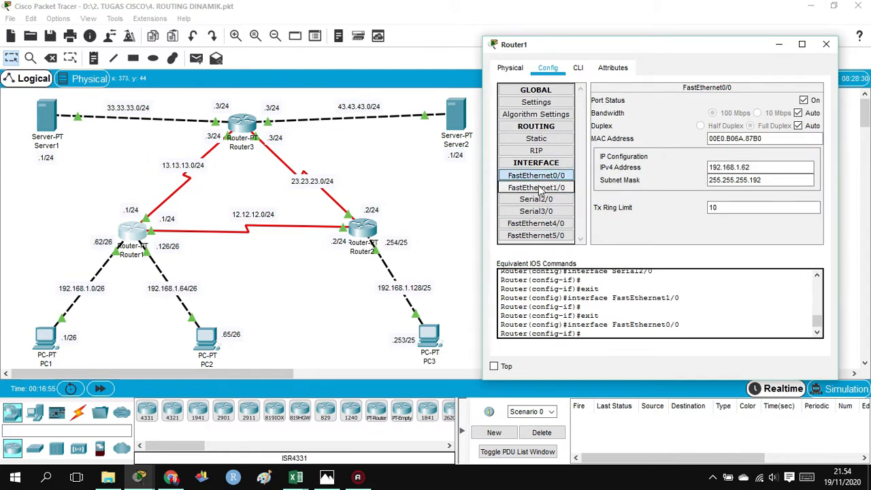
left_click(541, 187)
left_click(543, 199)
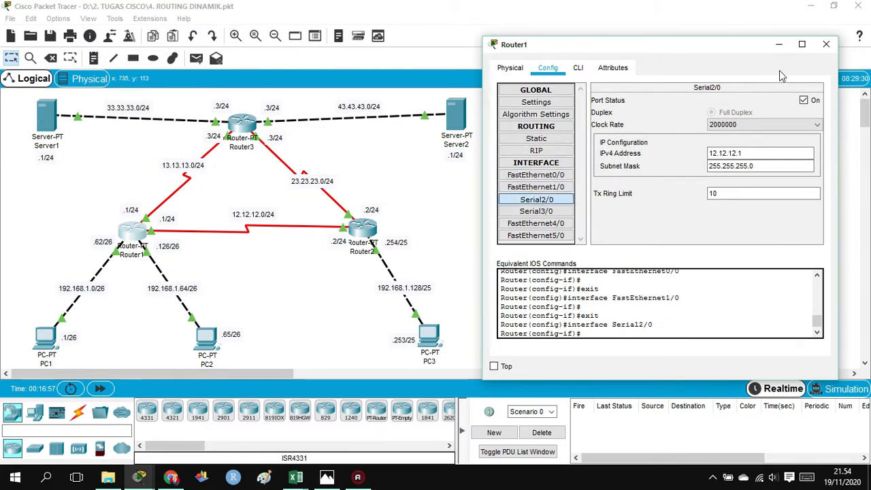
left_click(538, 211)
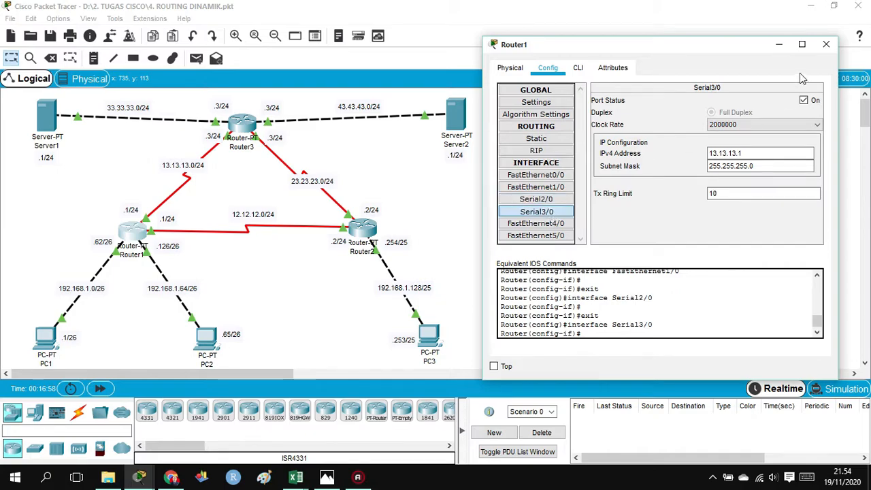
left_click(826, 44)
- Review the IPv4 address and subnet mask of Router2's FastEthernet0/0, FastEthernet1/0, Serial2/0 and Serial3/0 interfaces
left_click(368, 231)
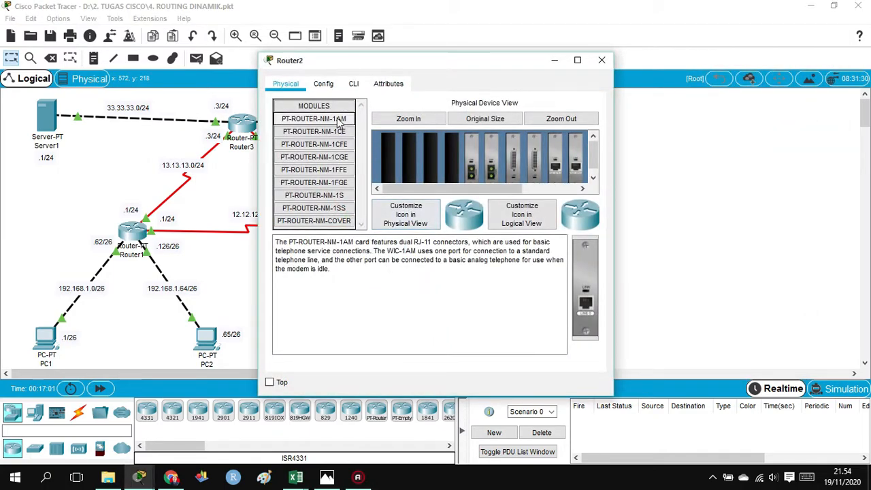
left_click(323, 85)
left_click(325, 193)
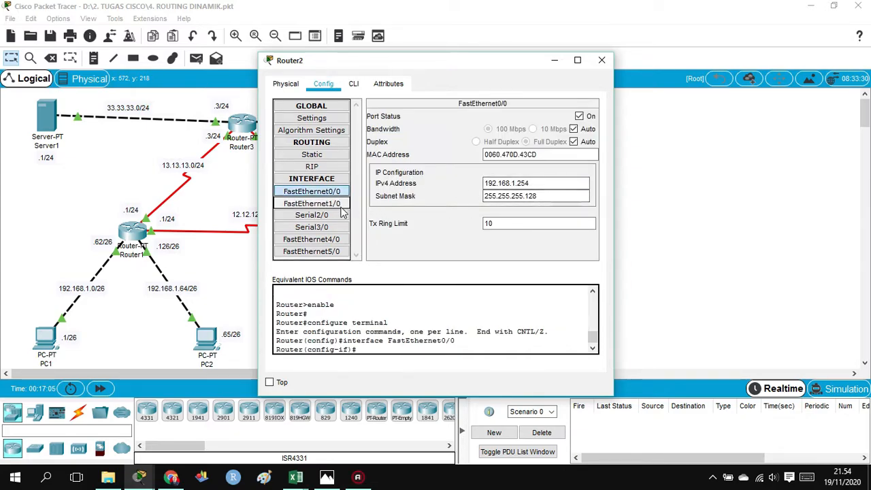
left_click(318, 204)
left_click(323, 215)
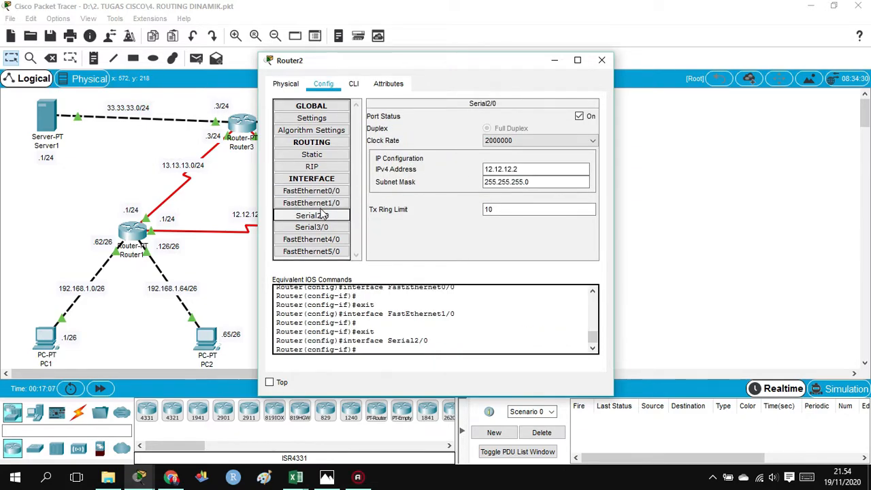
left_click(322, 202)
left_click(322, 215)
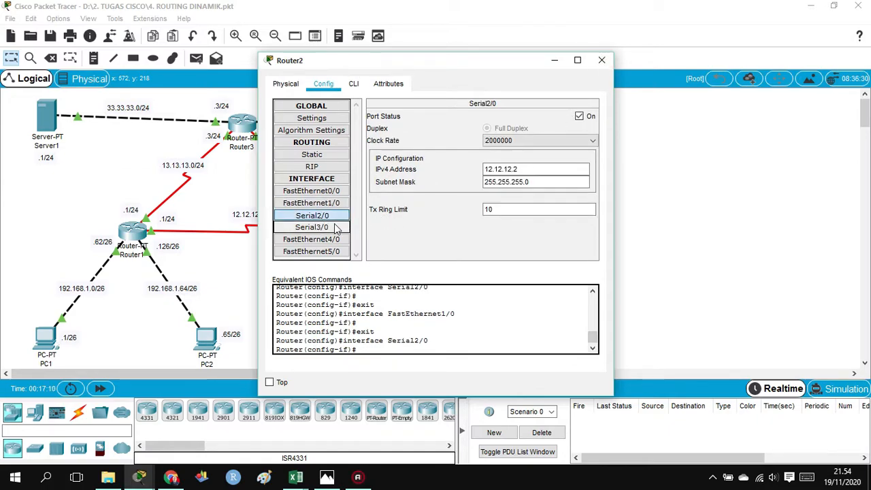
left_click(335, 228)
left_click(601, 60)
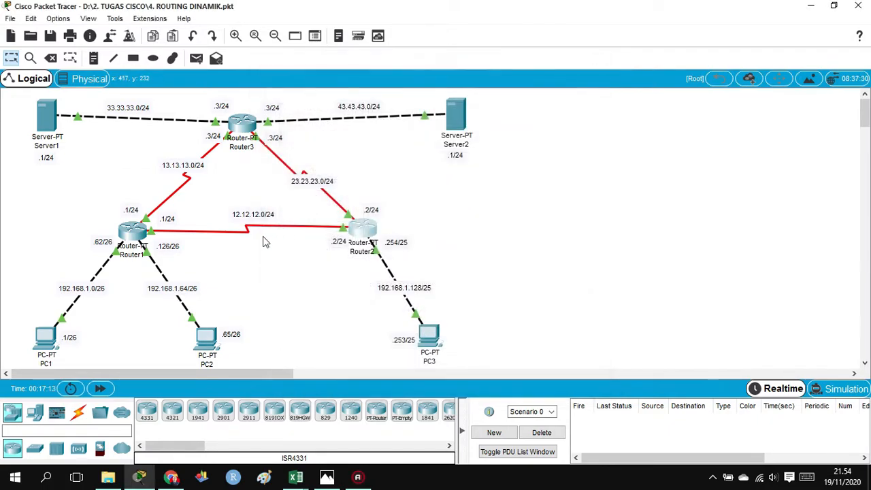
- Review the IPv4 address and subnet mask of Router3's FastEthernet0/0, FastEthernet1/0, Serial2/0 and Serial3/0 interfaces
left_click(241, 129)
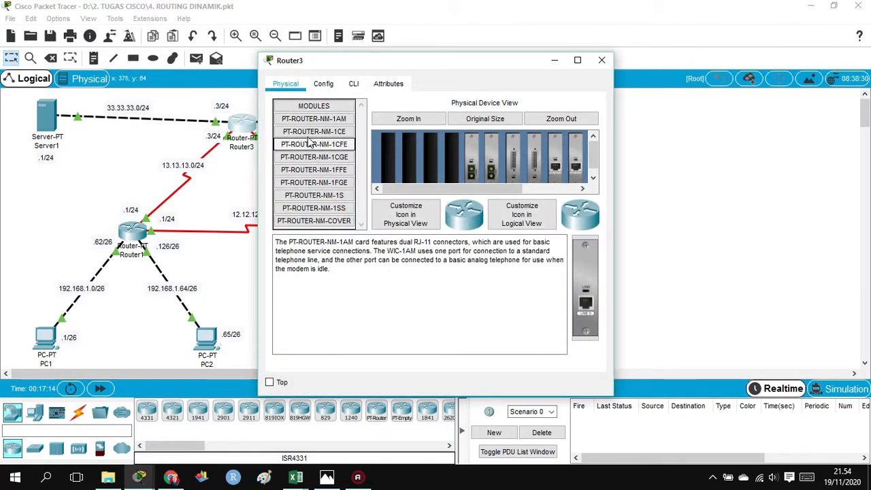
left_click(323, 83)
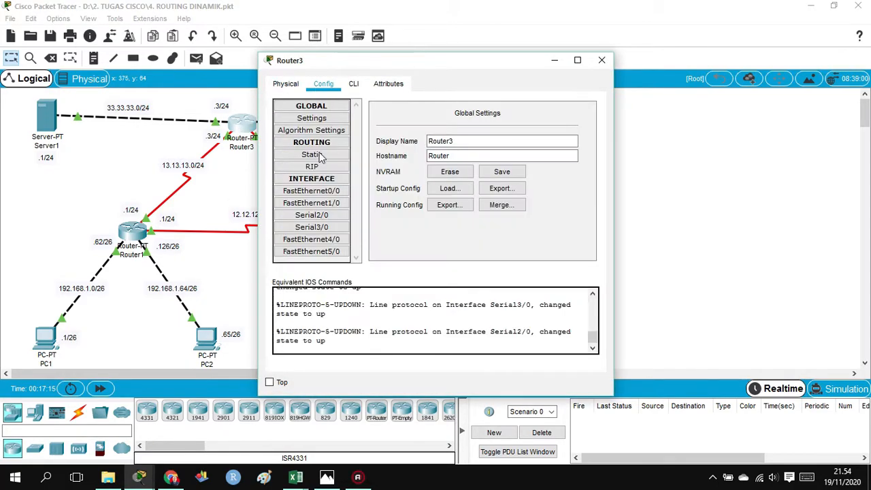
left_click(311, 191)
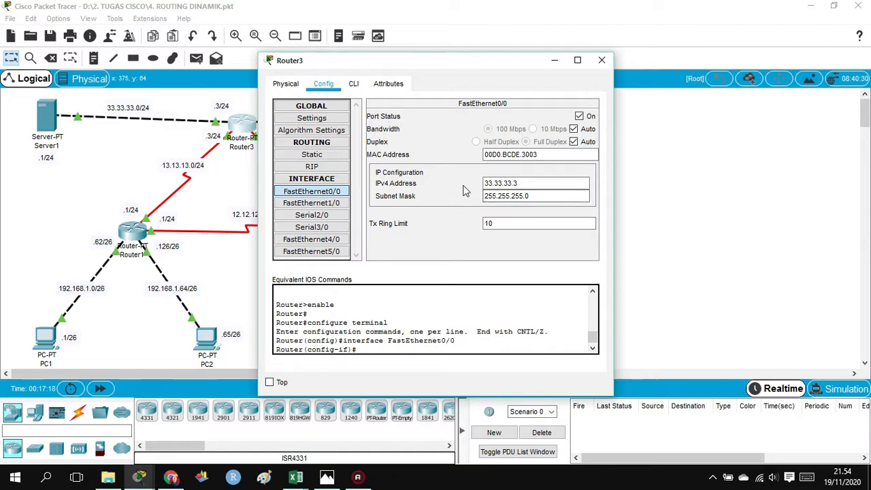
left_click(318, 204)
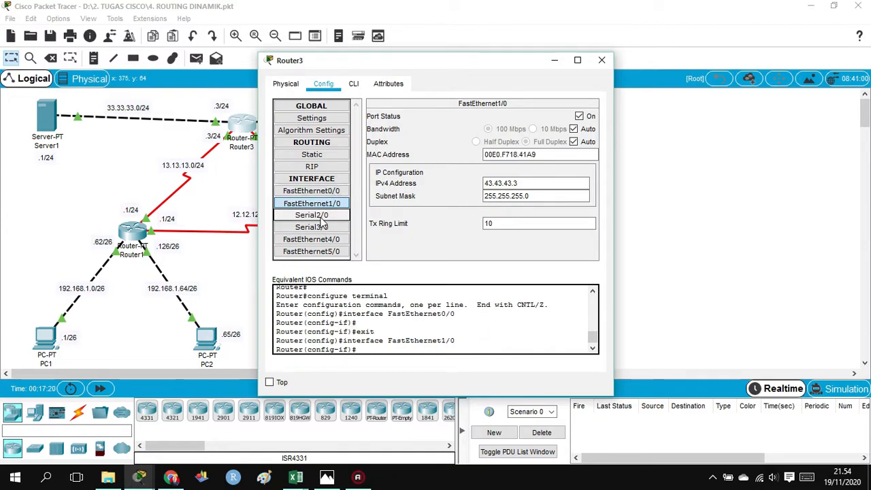
left_click(322, 217)
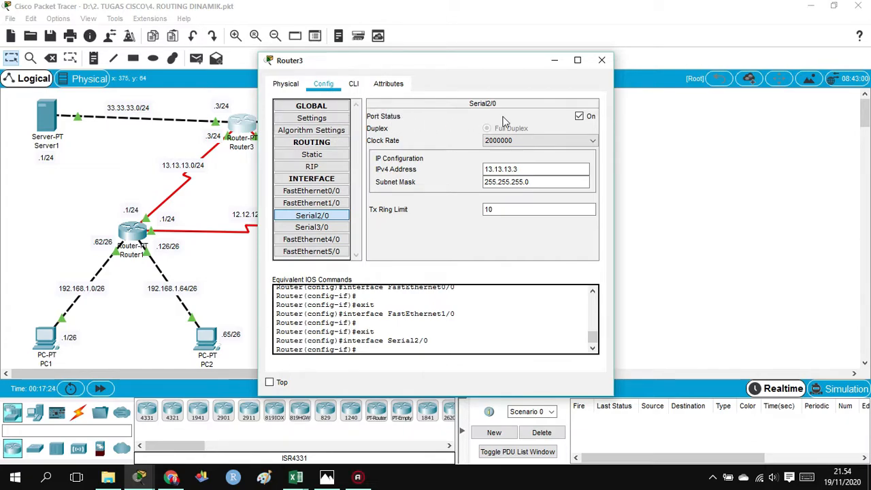
left_click(315, 229)
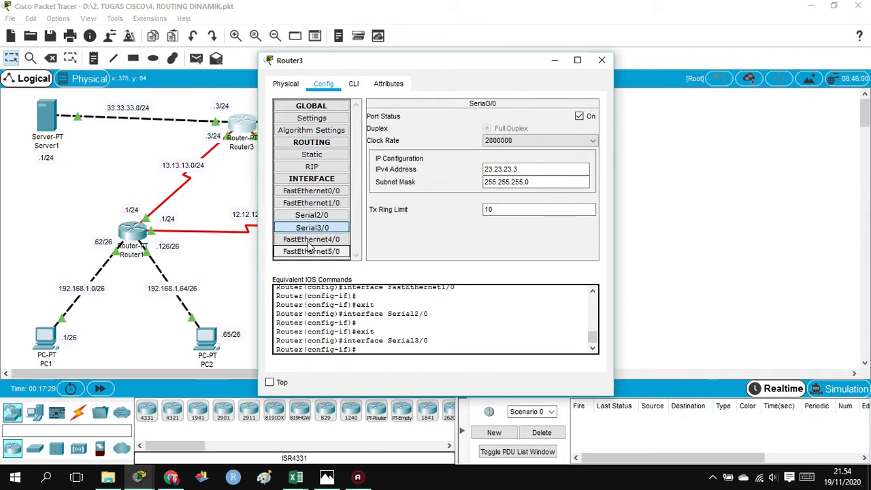
left_click(601, 60)
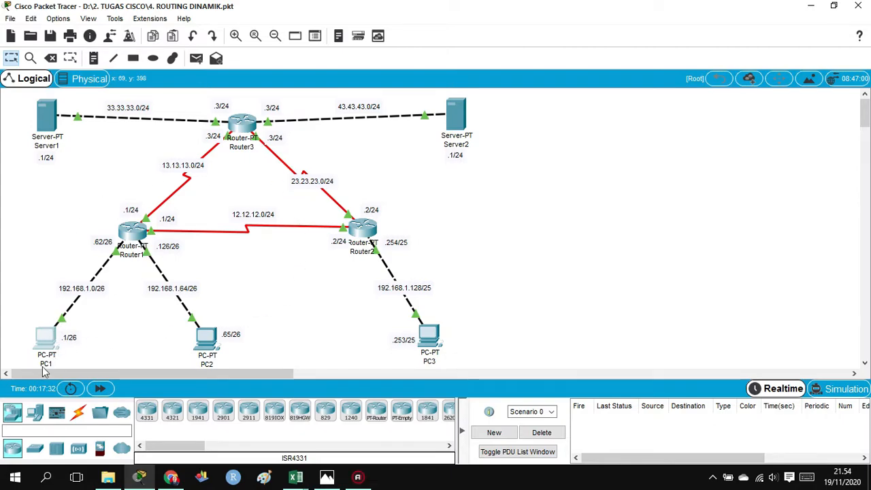
- Check PC1's IP configuration, including its IPv4 address, subnet mask and default gateway
left_click(45, 341)
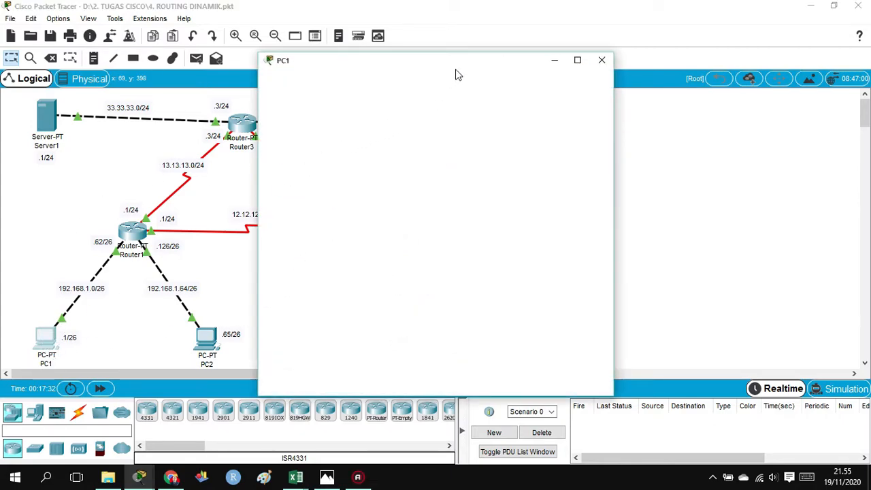
left_click(323, 83)
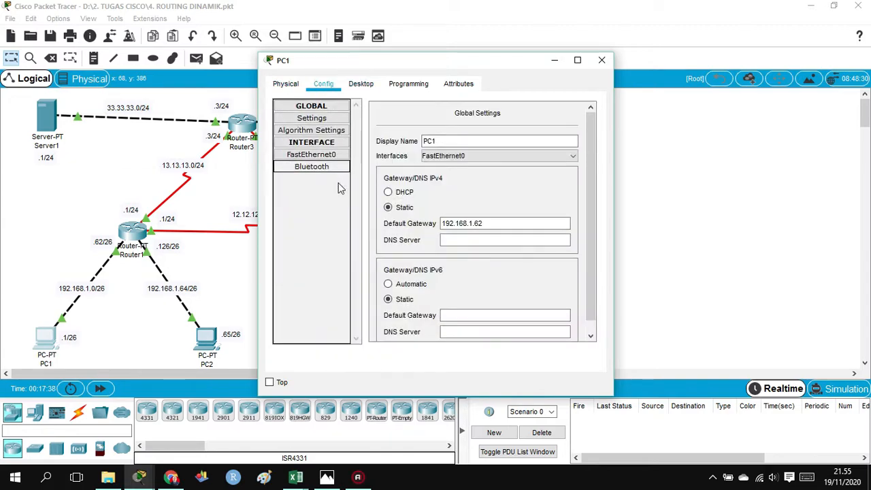
left_click(363, 84)
left_click(311, 145)
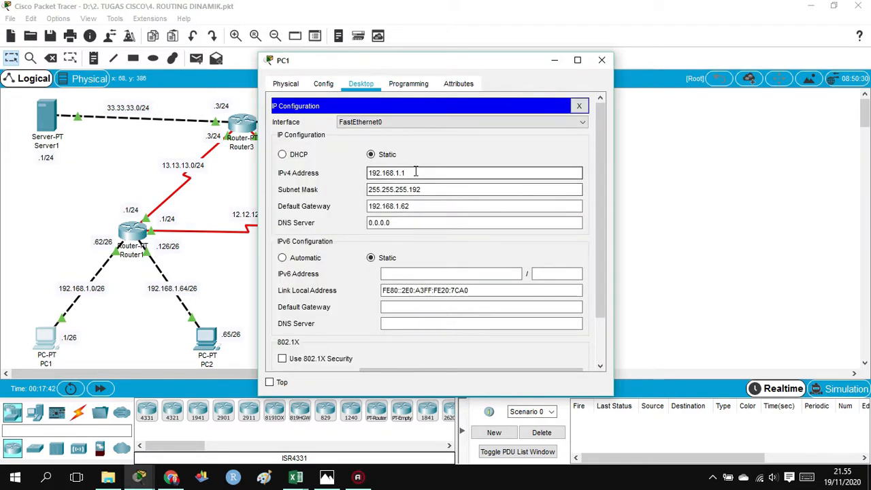
key("Tab")
key("Tab")
key("shift+Tab")
key("shift+Tab")
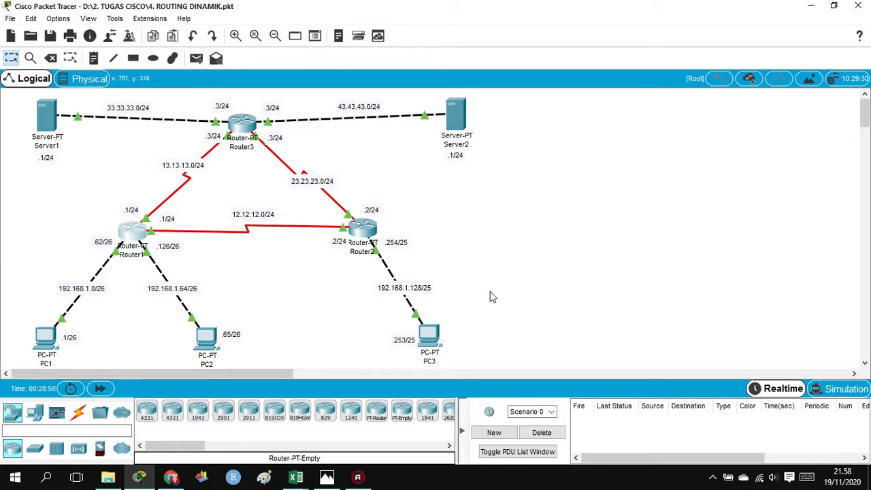
- Switch to the Routing Dinamik page in Chrome and examine the RIP network addresses given for Router1, Router2 and Router3
mouse_move(170, 480)
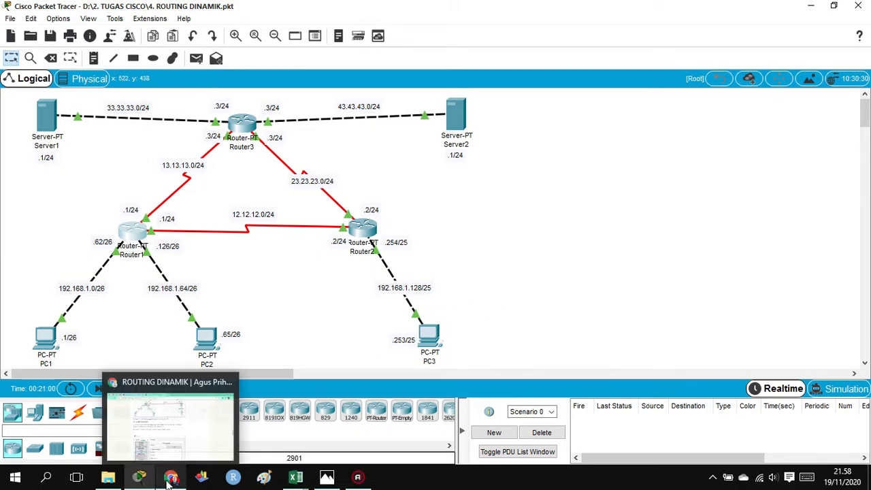
left_click(174, 408)
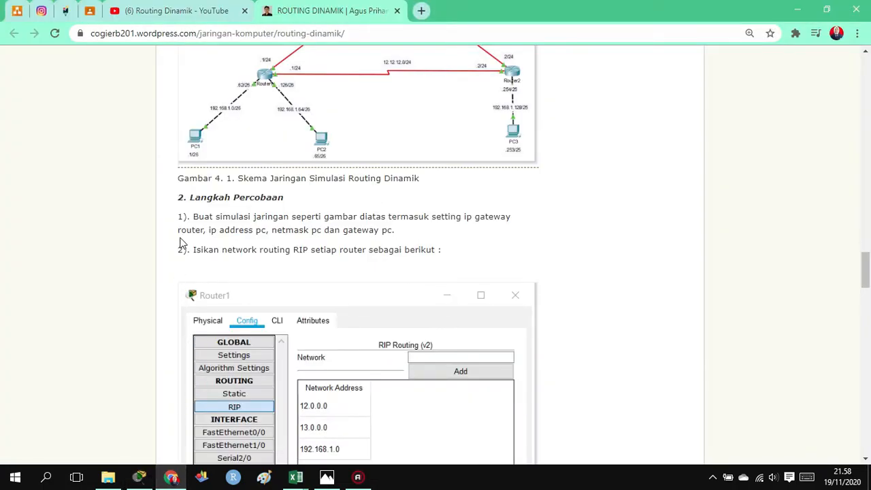
scroll(180, 243, "down", 2)
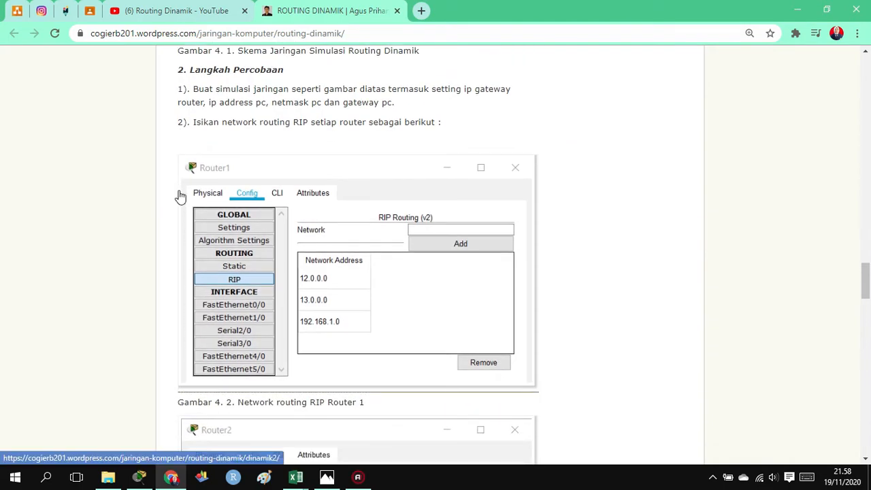
scroll(181, 196, "up", 2)
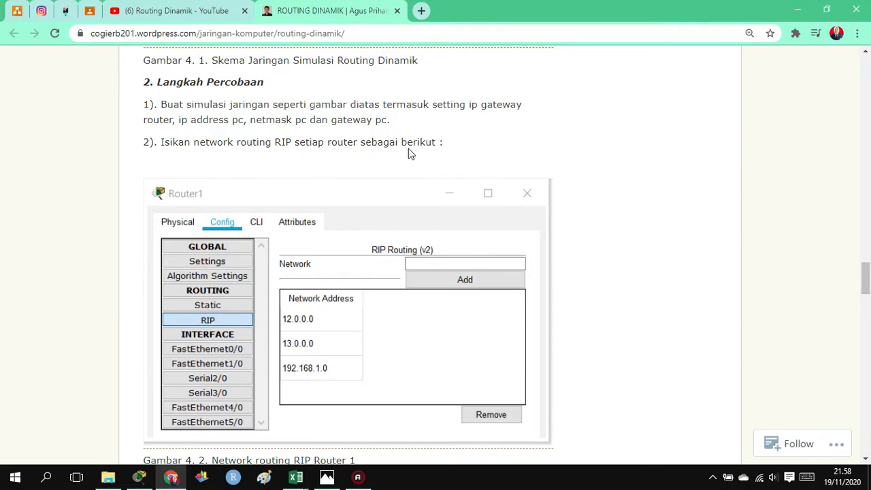
scroll(410, 154, "down", 2)
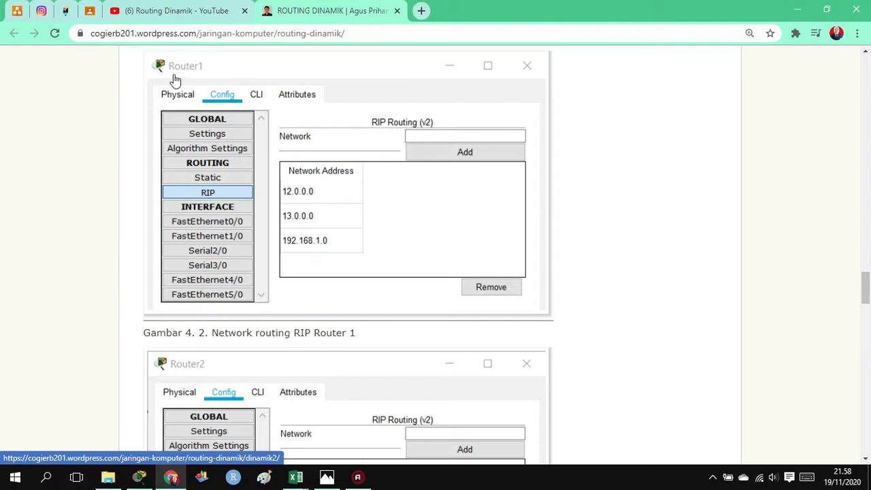
scroll(249, 263, "down", 1)
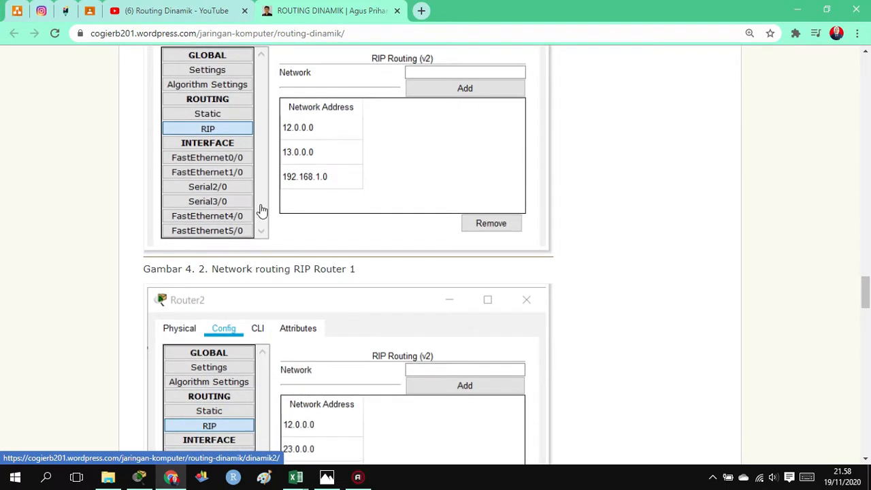
scroll(262, 211, "up", 1)
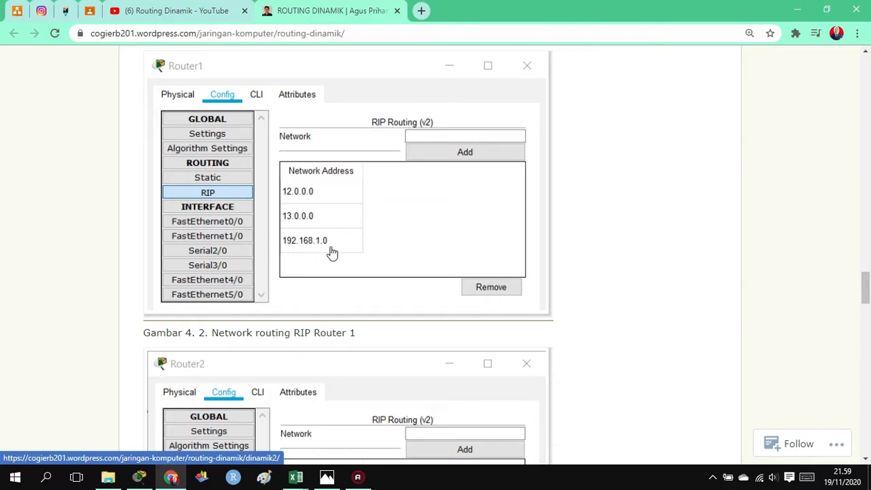
scroll(343, 249, "down", 4)
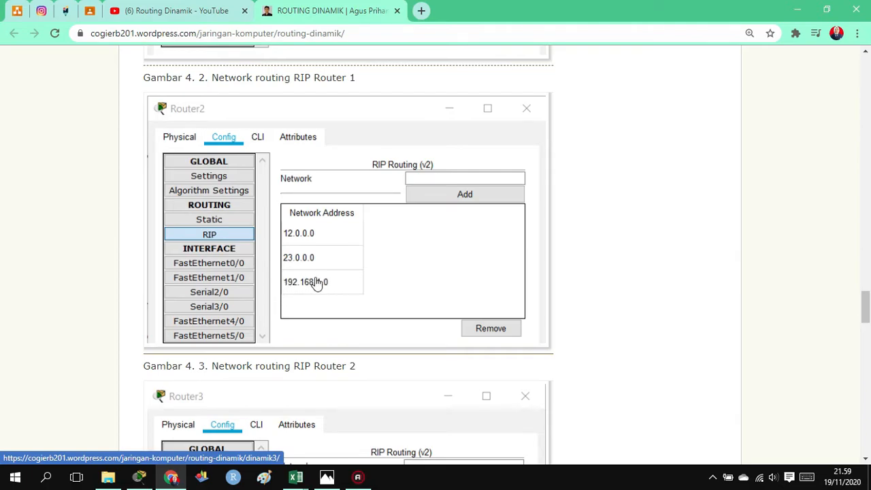
scroll(326, 286, "up", 1)
scroll(328, 285, "down", 2)
scroll(326, 285, "down", 3)
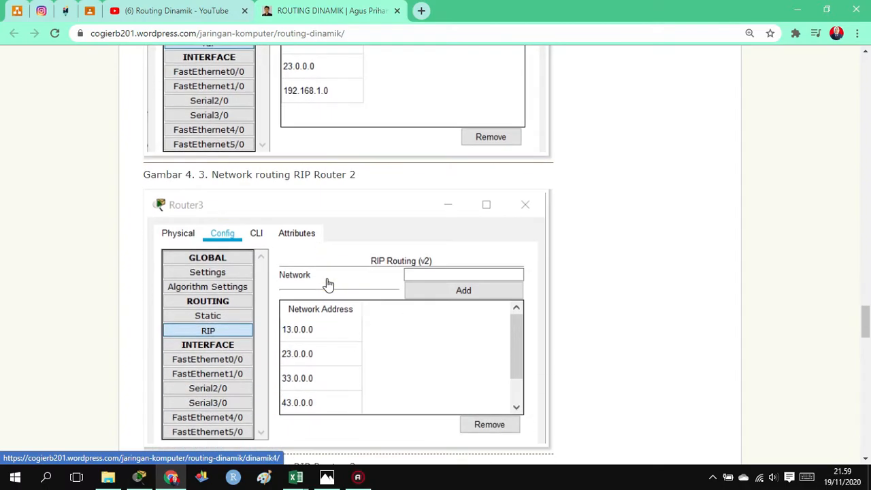
scroll(268, 381, "up", 10)
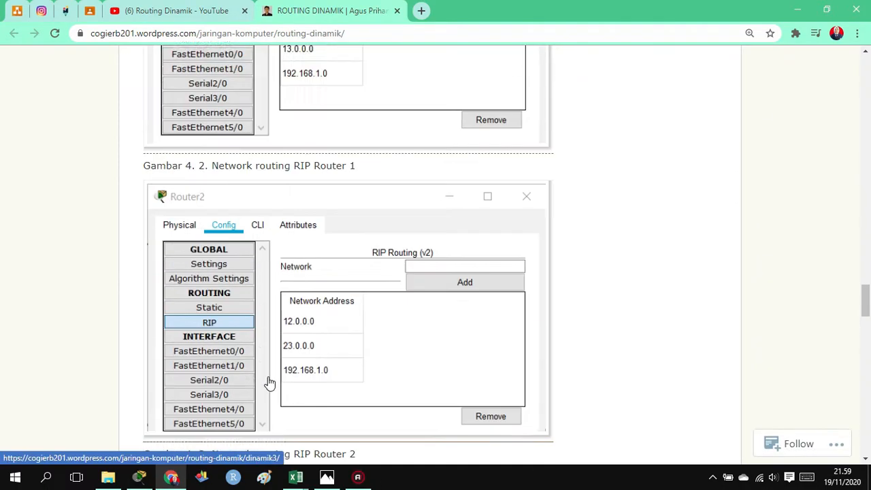
scroll(272, 375, "down", 1)
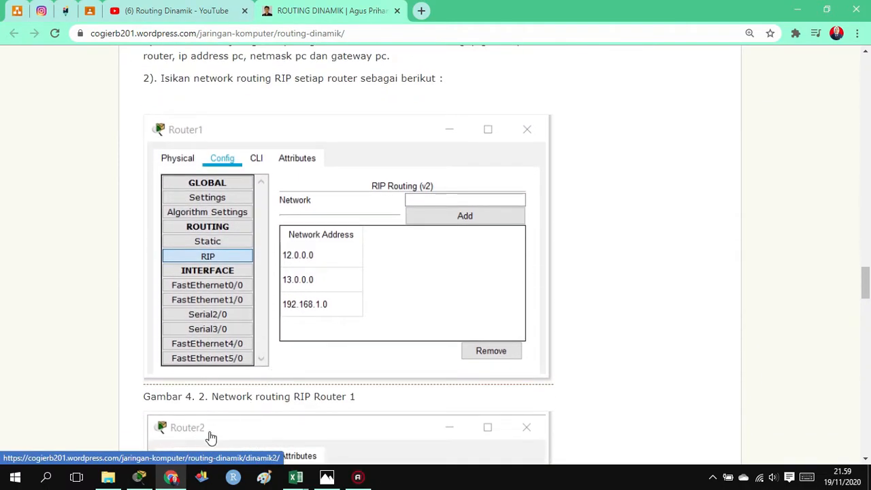
- Switch back to Packet Tracer and check the static routes and RIP network addresses configured on Router1
left_click(138, 477)
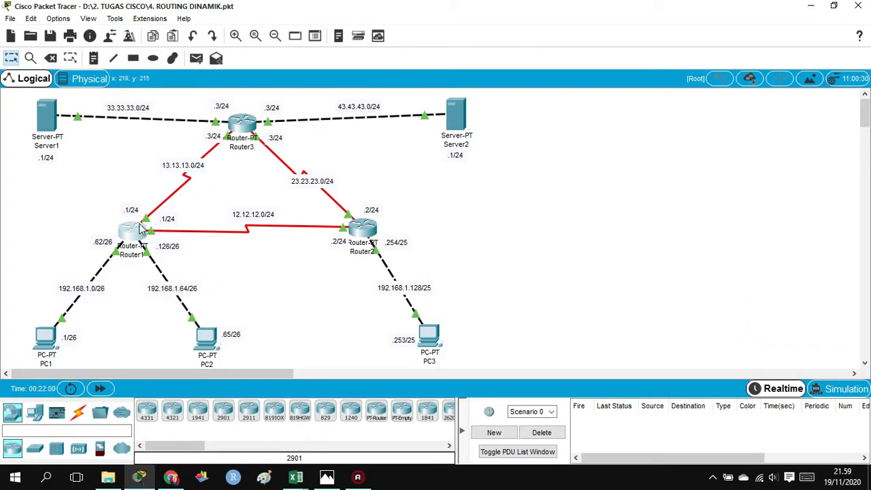
left_click(134, 236)
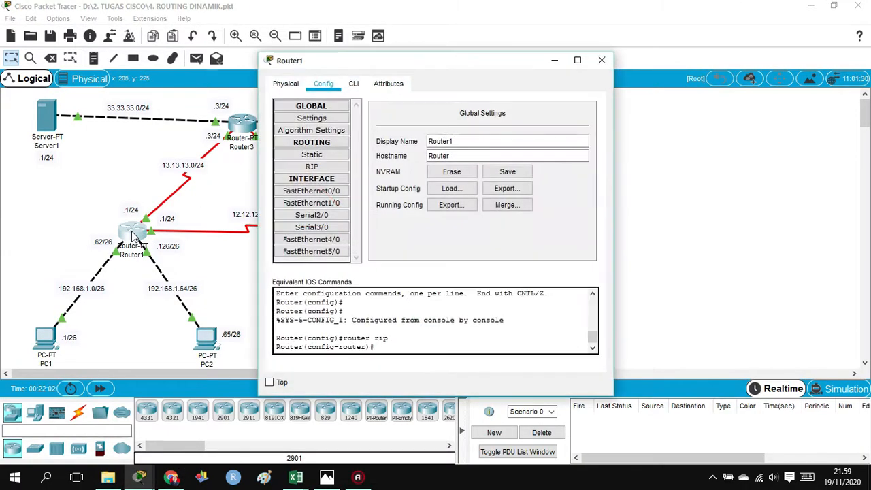
left_click_drag(496, 68, 668, 43)
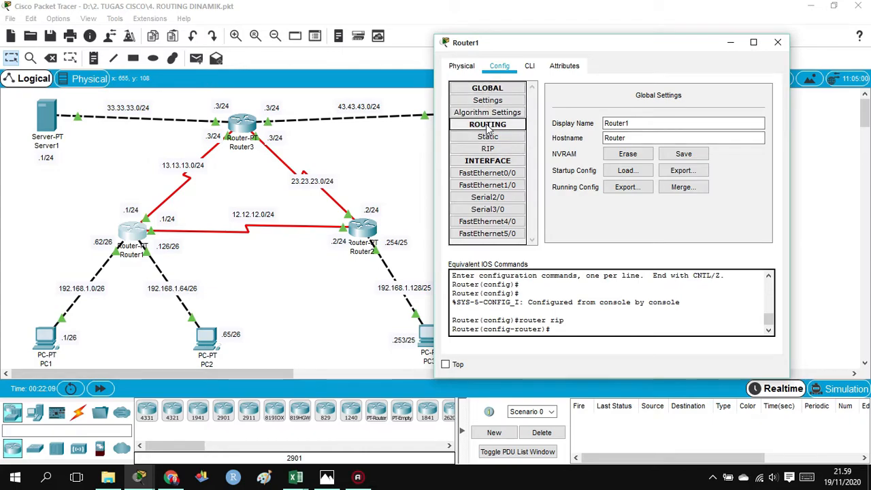
left_click(485, 149)
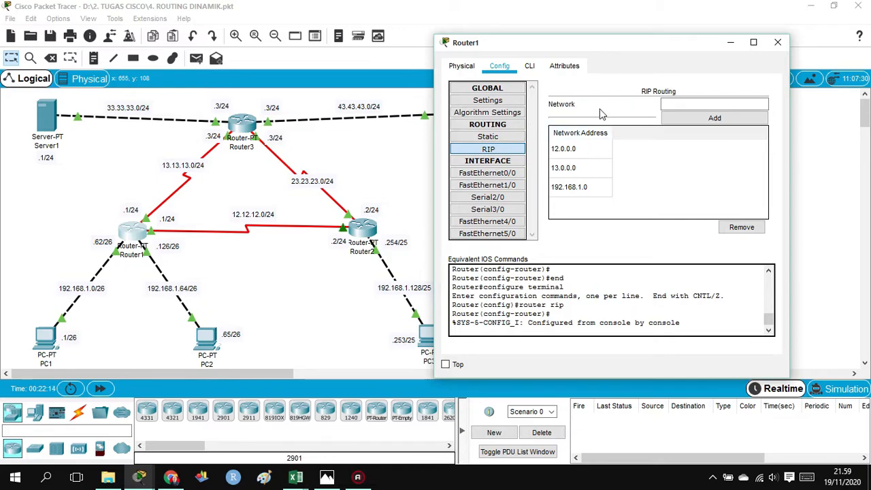
left_click(488, 137)
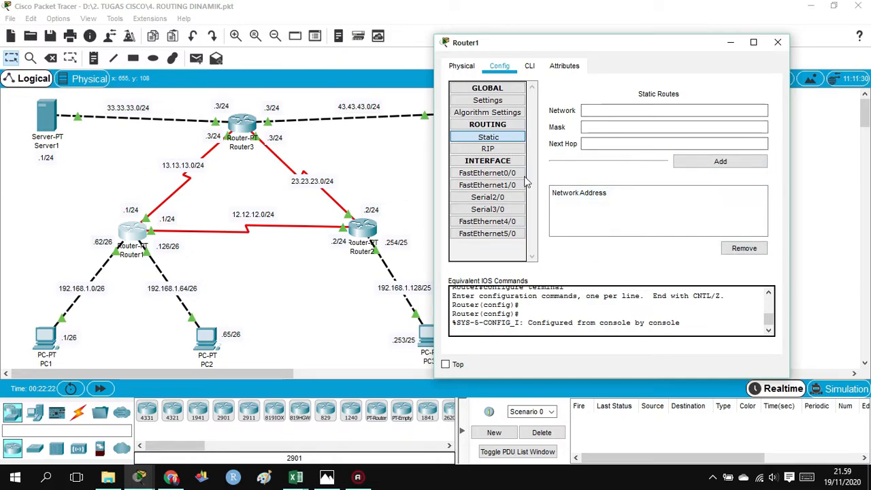
left_click(494, 149)
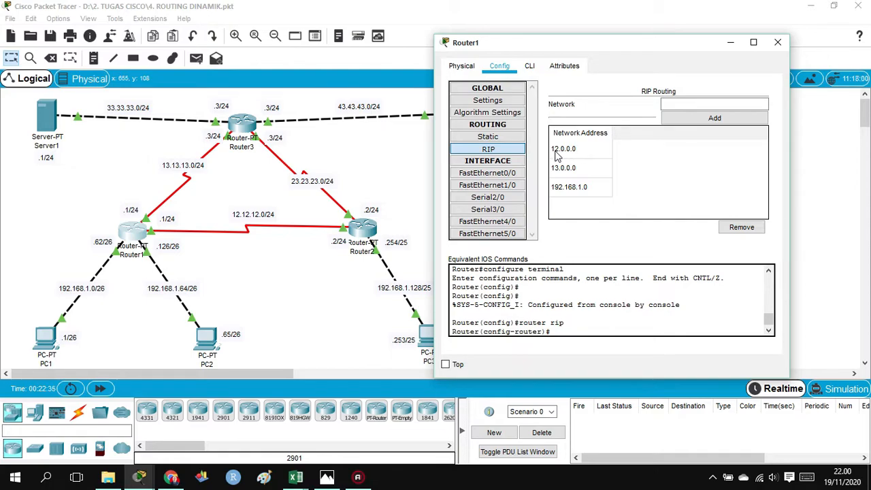
left_click(675, 104)
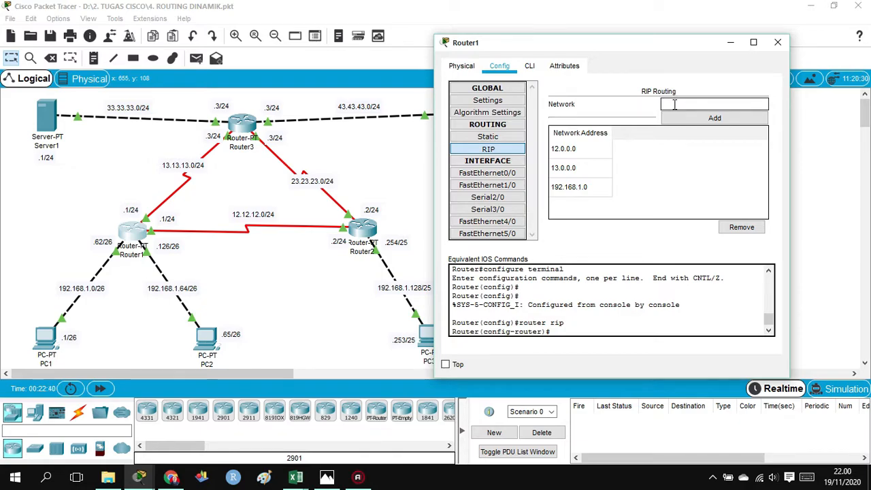
type("2.12.12.0")
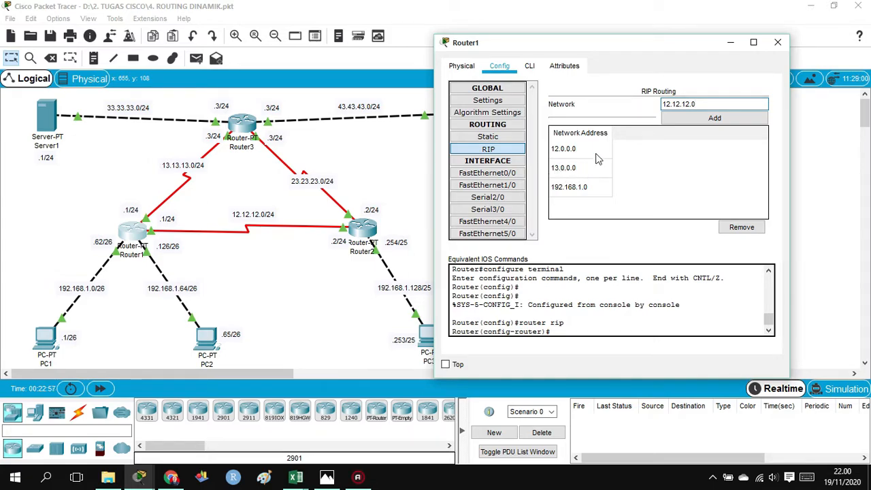
left_click_drag(698, 104, 639, 105)
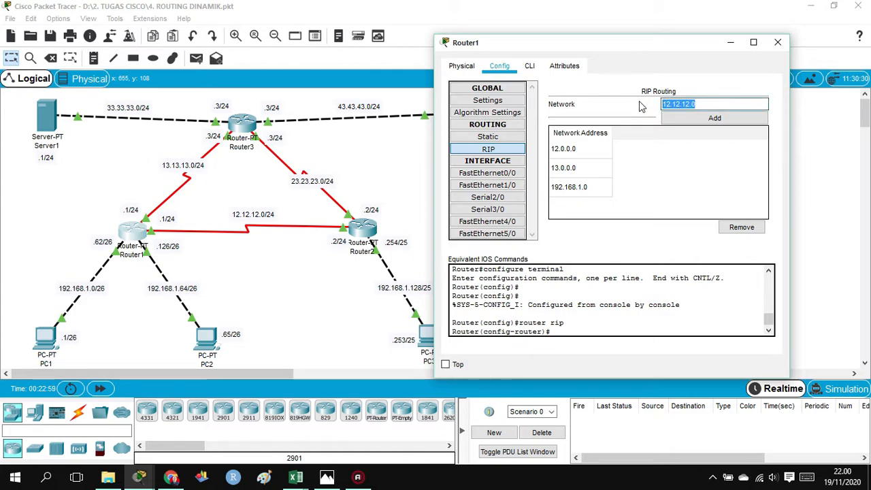
key("BackSpace")
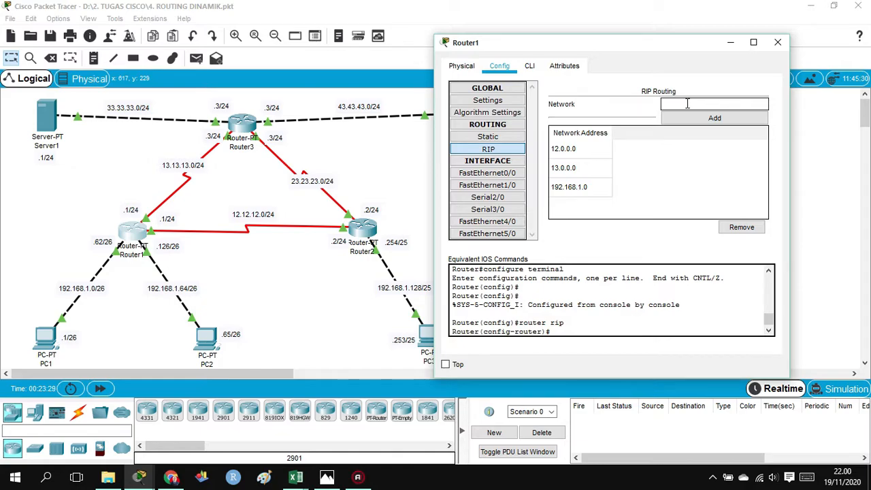
left_click(712, 102)
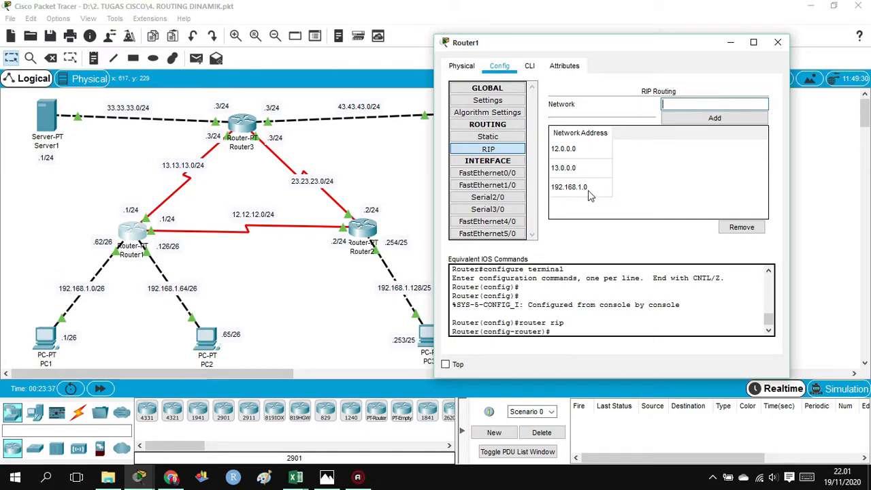
- Check the static routes and RIP network addresses configured on Router2
left_click(775, 45)
left_click(363, 229)
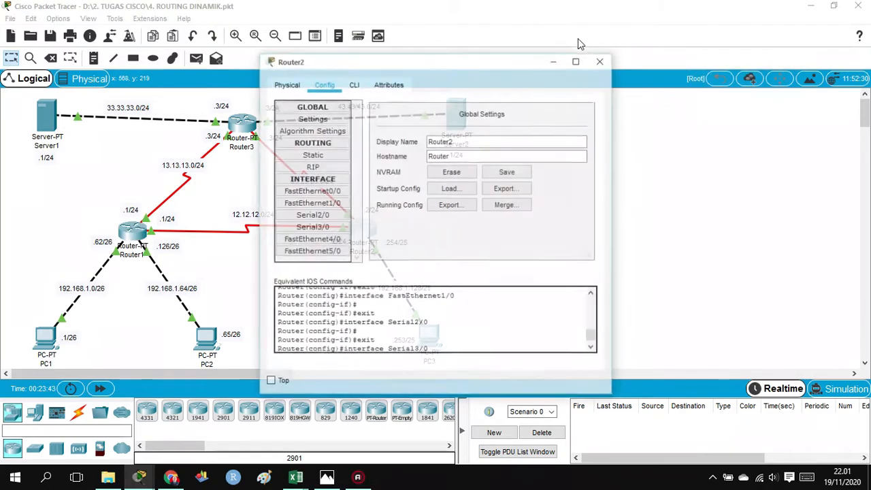
left_click_drag(467, 70, 683, 63)
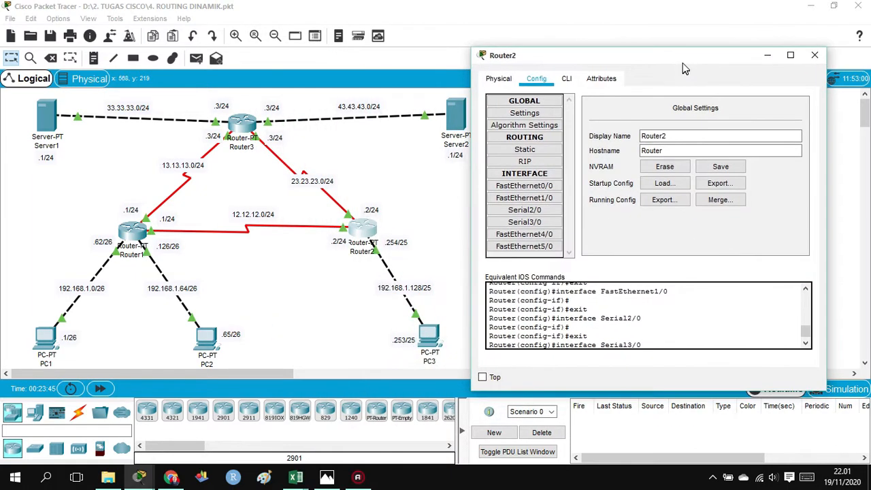
left_click(525, 151)
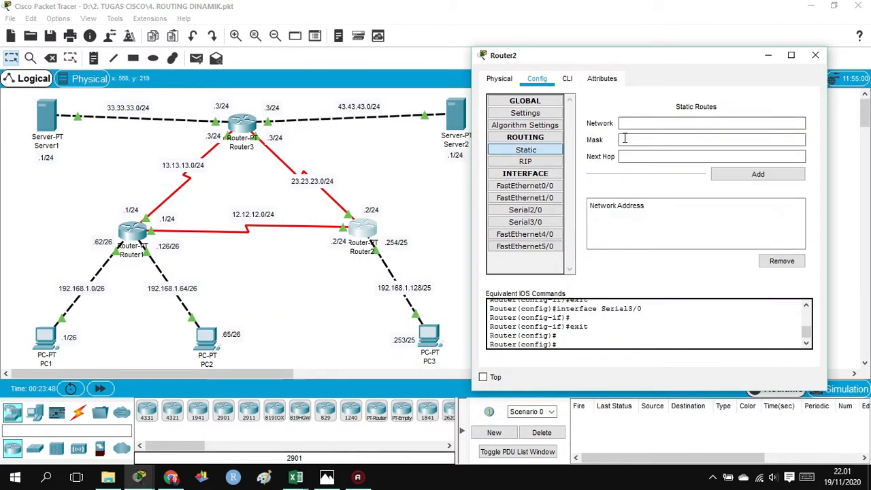
left_click(507, 162)
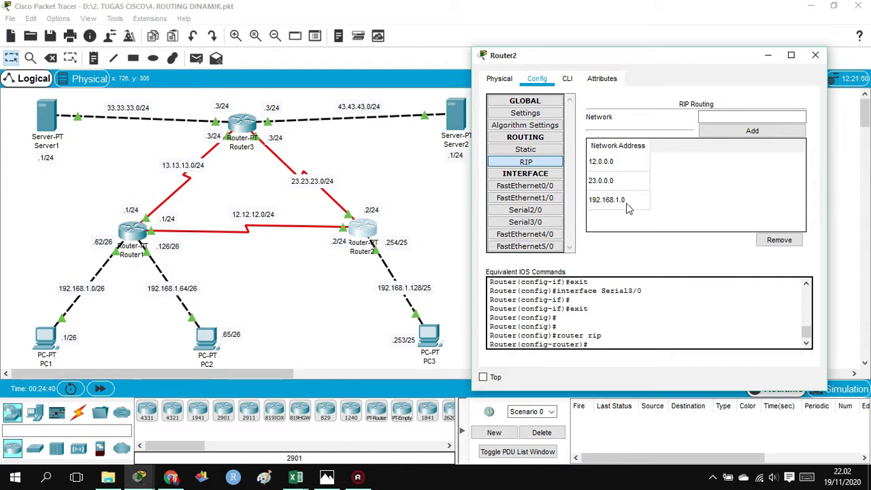
left_click(815, 58)
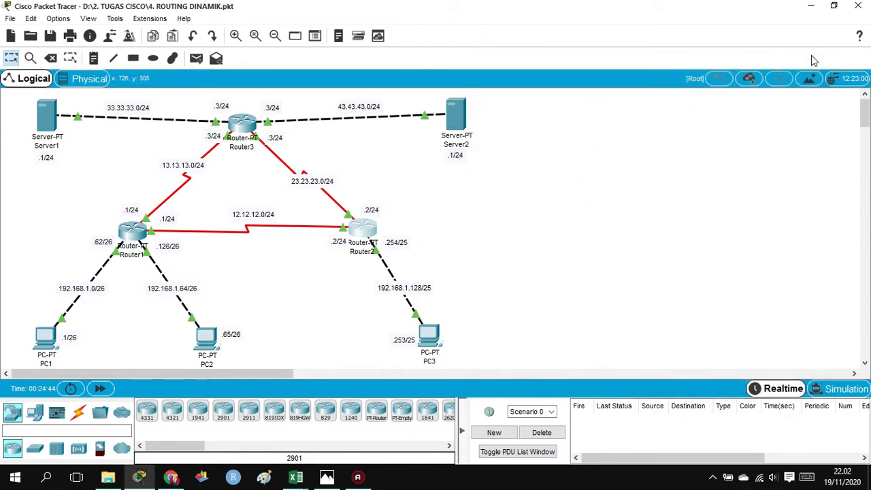
- Check the static routes and RIP network addresses configured on Router3
left_click(243, 126)
left_click_drag(451, 68, 677, 64)
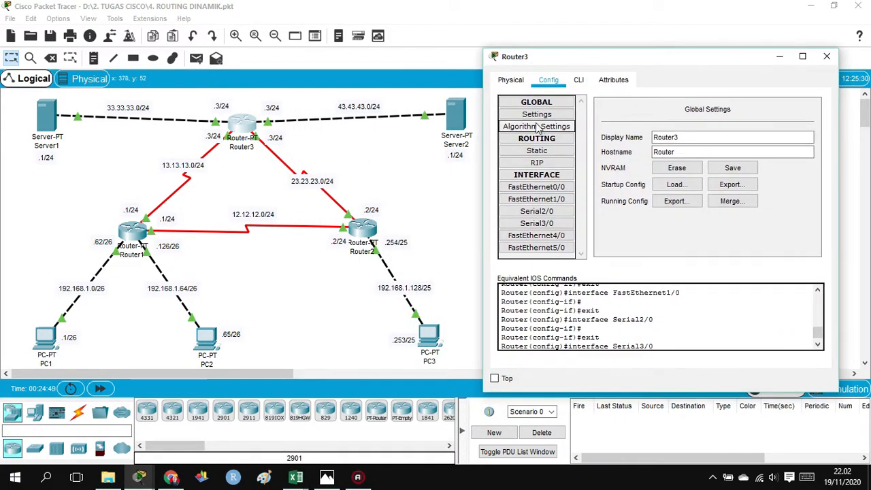
left_click(537, 150)
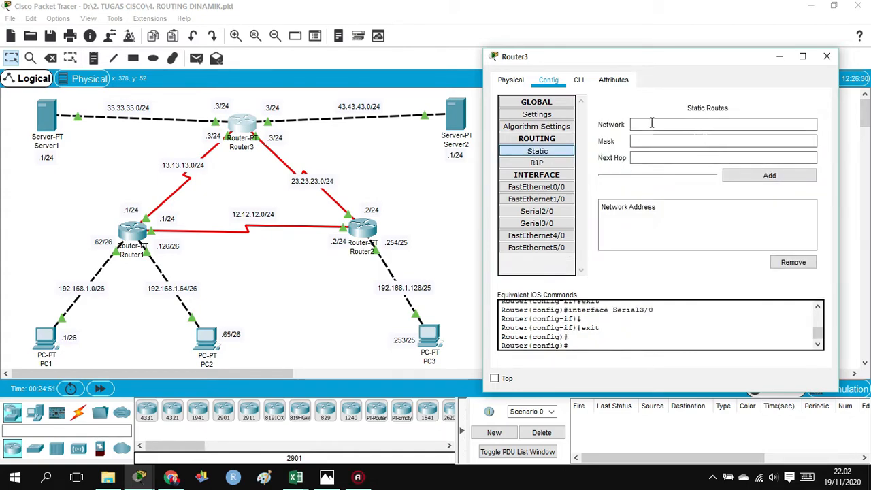
left_click(531, 165)
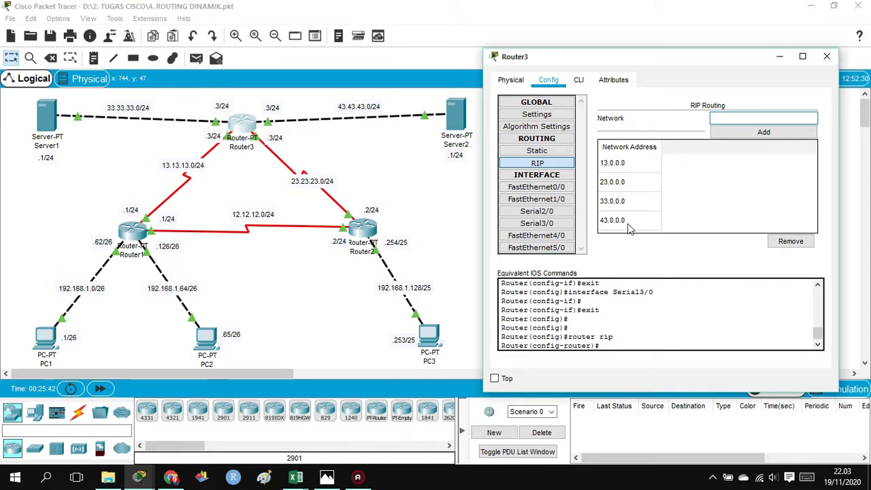
left_click(826, 59)
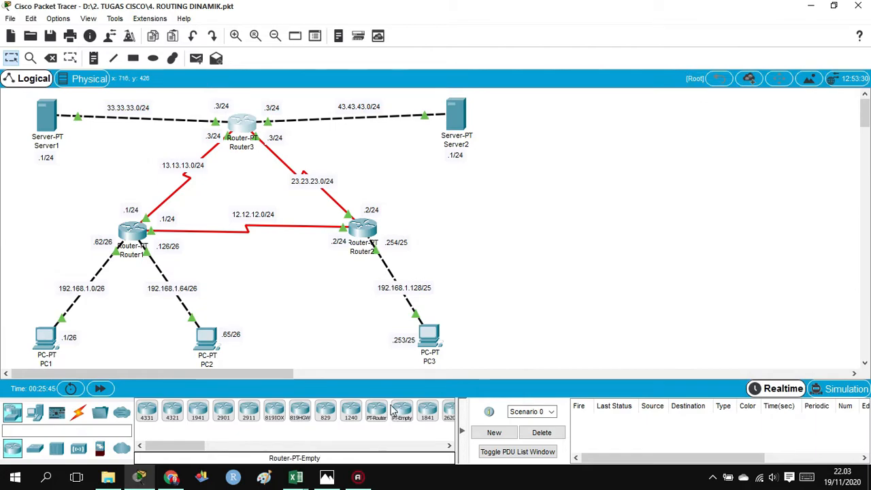
- Switch to the Routing Dinamik page in Chrome and read the CLI commands required on each router after adding the RIP networks
left_click(172, 479)
scroll(249, 269, "down", 5)
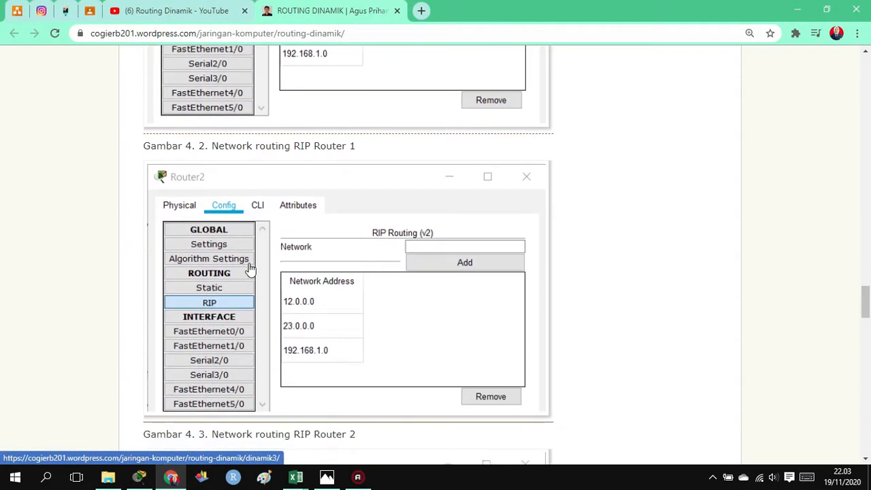
key("ctrl+minus")
scroll(249, 269, "down", 3)
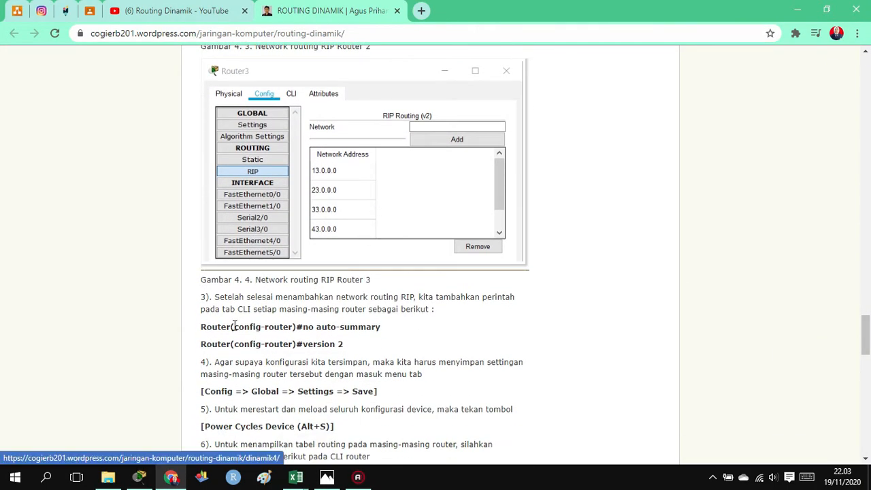
scroll(224, 265, "down", 1)
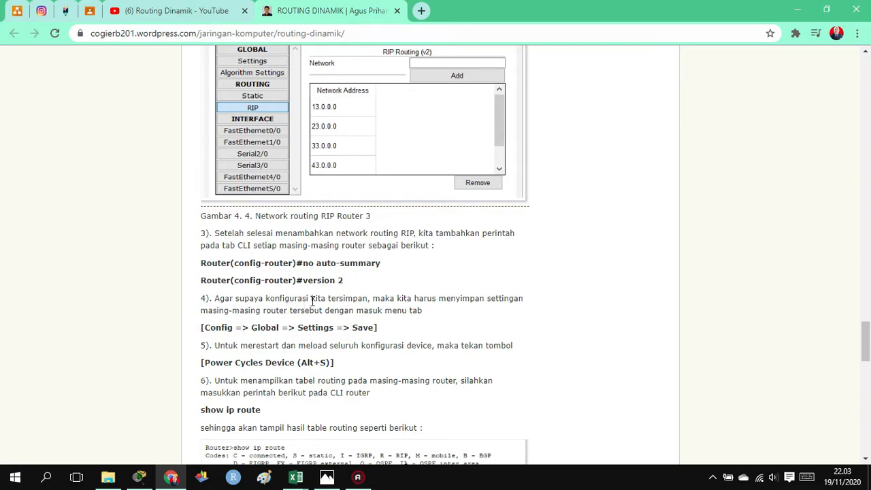
- Switch to Packet Tracer and run "no auto-summary" and "version 2" in Router1's RIP configuration mode on the command line
left_click(139, 476)
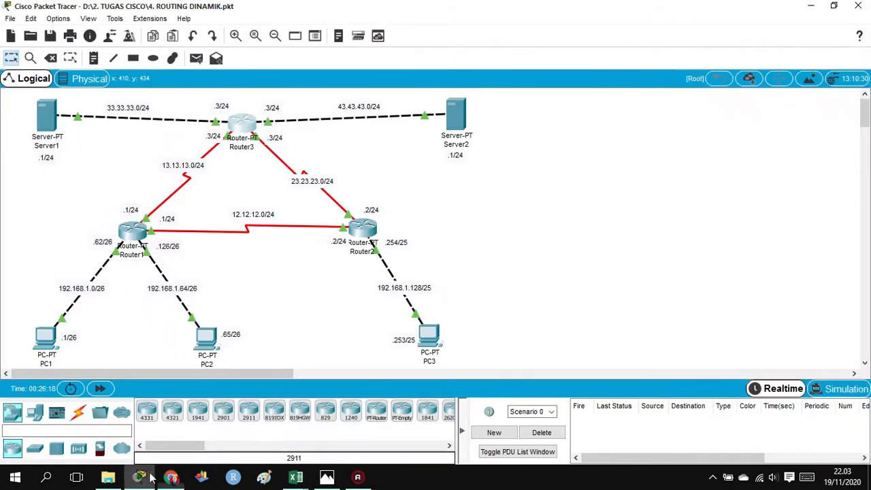
left_click(129, 231)
left_click_drag(454, 67, 671, 53)
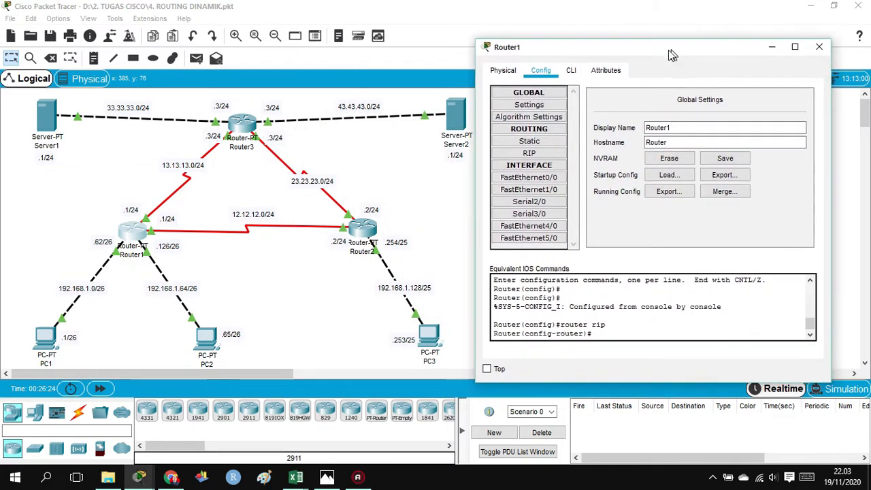
left_click(570, 72)
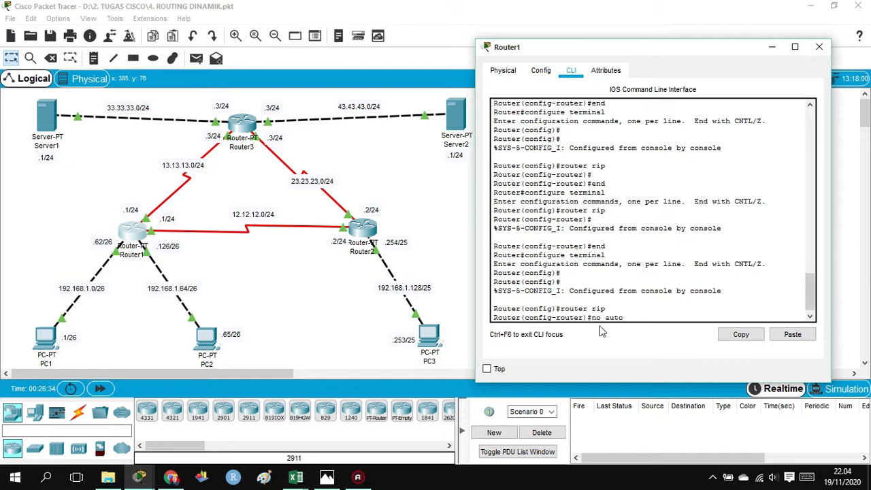
type("-summary")
key("Return")
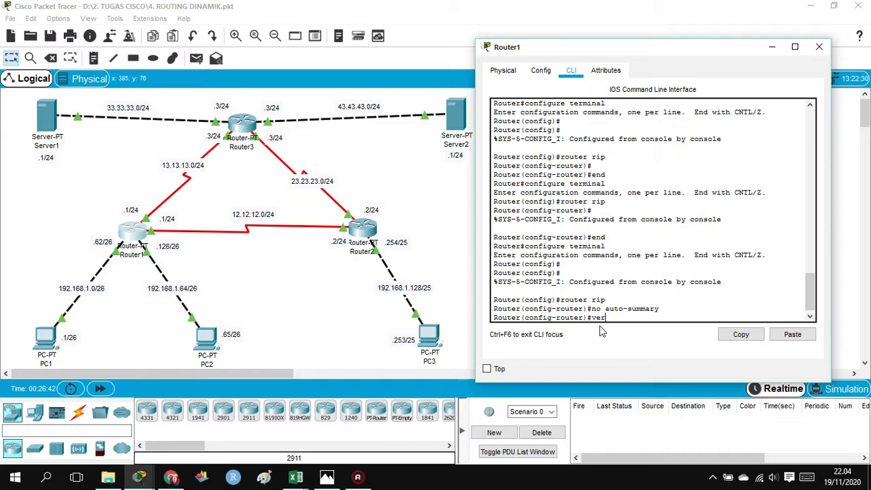
type("version 2")
key("Return")
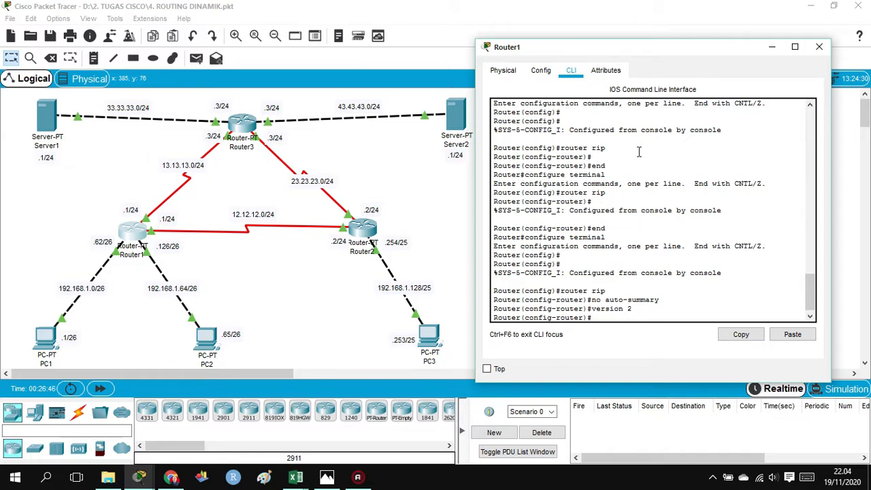
left_click(820, 48)
- Run "no auto-summary" and "version 2" in Router2's RIP configuration mode on the command line
left_click(362, 232)
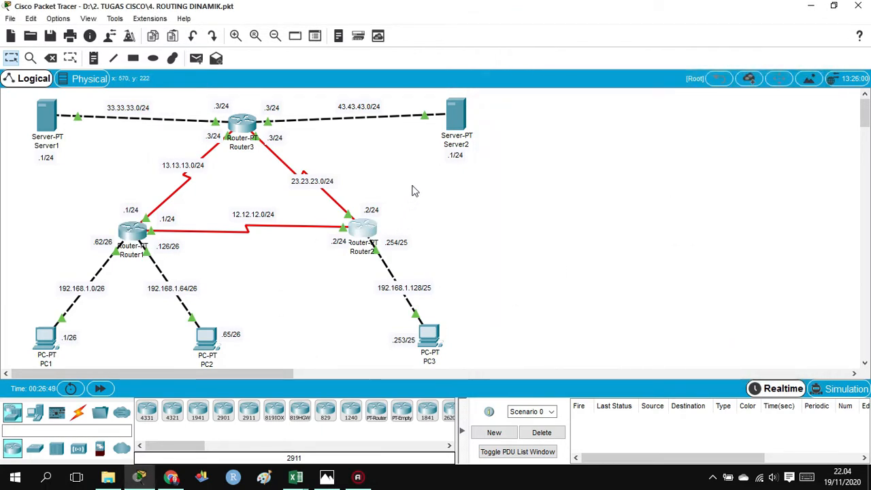
left_click_drag(515, 97, 681, 55)
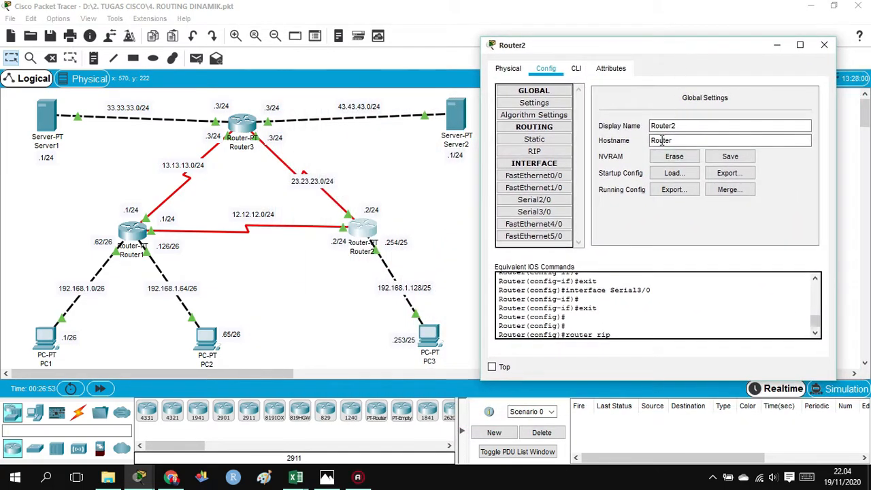
left_click(575, 68)
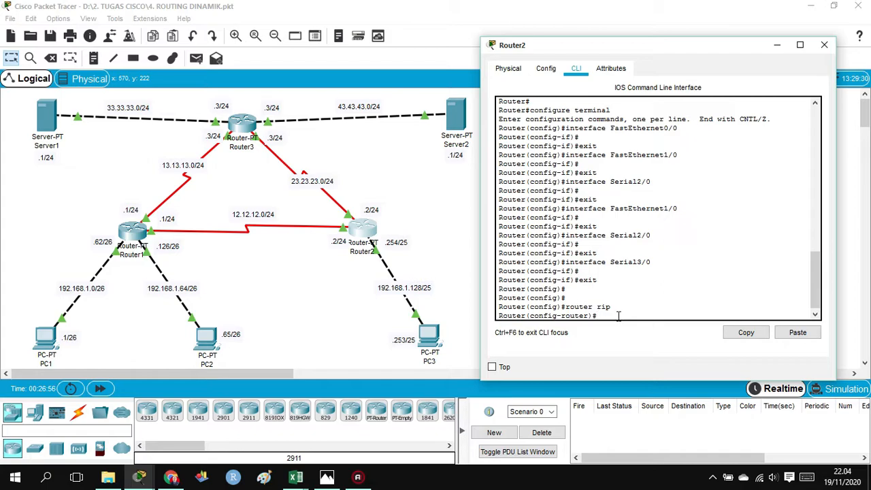
type("no auto-summar")
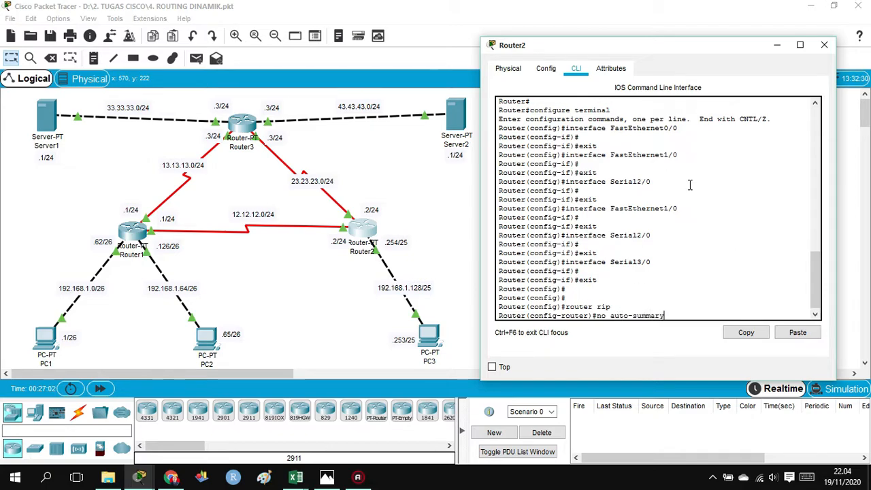
type("y")
key("Return")
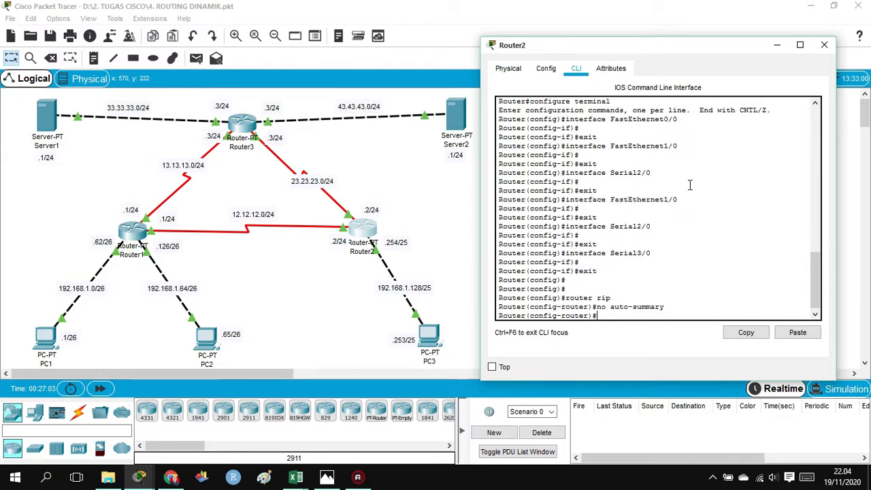
type("version 2")
key("Return")
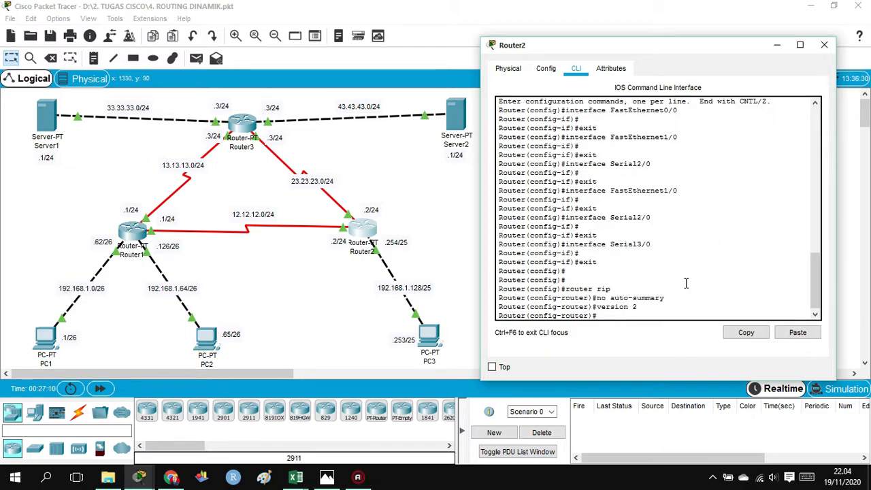
left_click(824, 45)
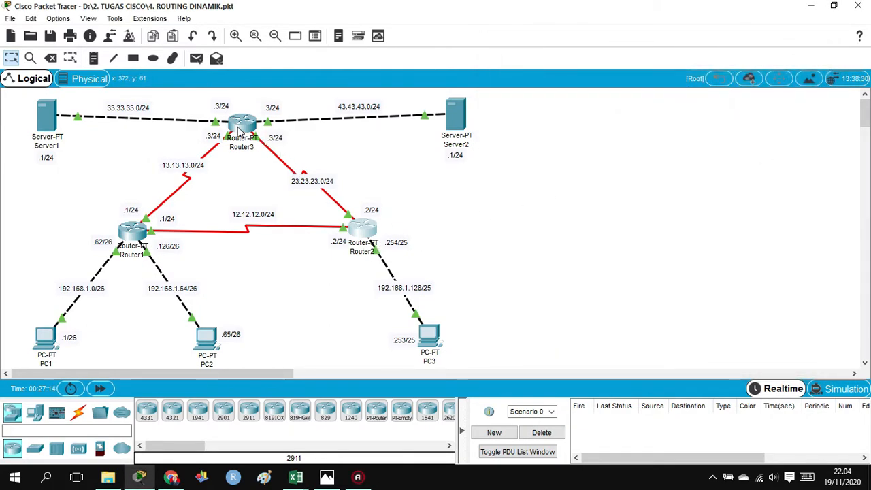
- Run "no auto-summary" and "version 2" in Router3's RIP configuration mode on the command line
left_click(239, 130)
left_click_drag(643, 65, 692, 58)
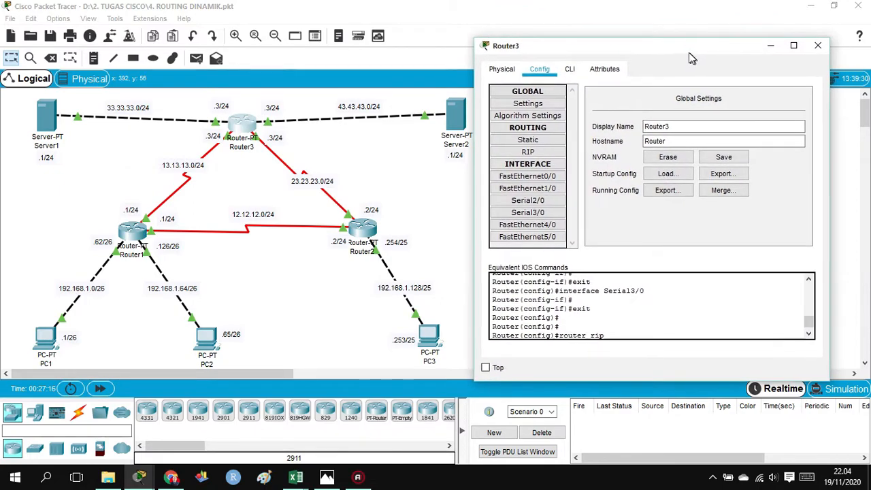
left_click(570, 71)
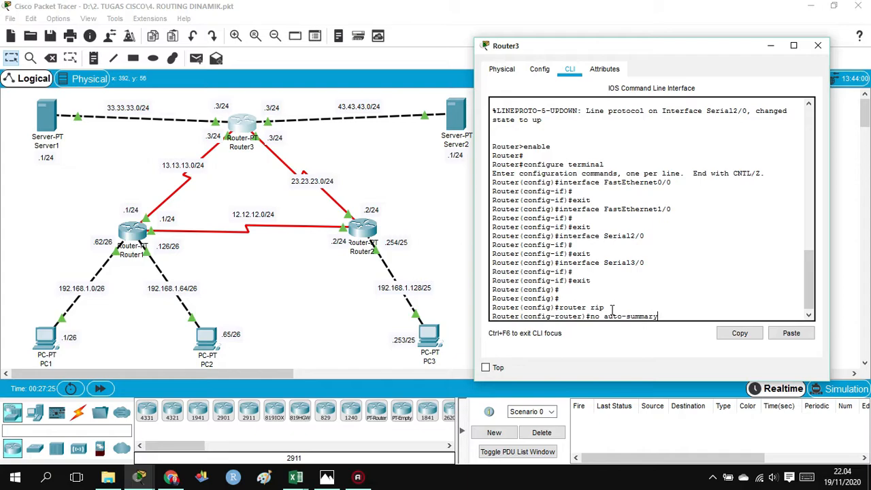
key("Return")
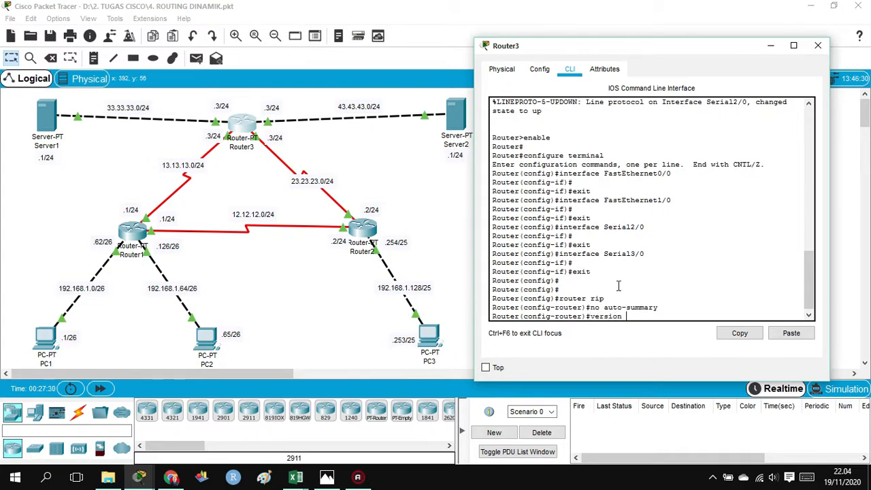
type("version 2")
key("Return")
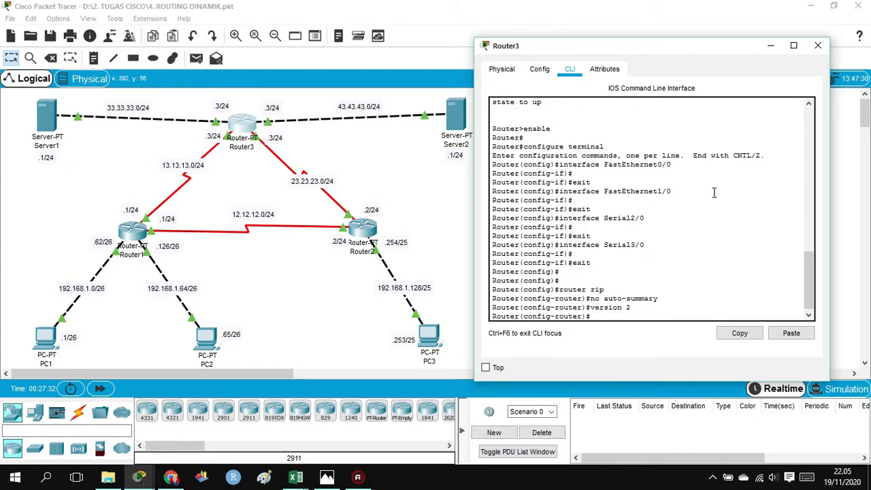
left_click(821, 45)
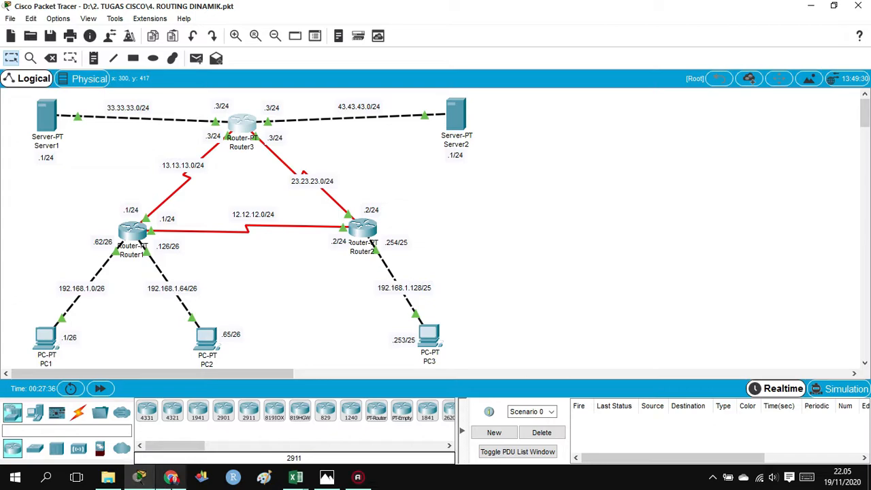
- Switch to the Routing Dinamik page in Chrome and read the instructions for saving each router's settings
mouse_move(171, 477)
left_click(175, 452)
scroll(306, 213, "down", 1)
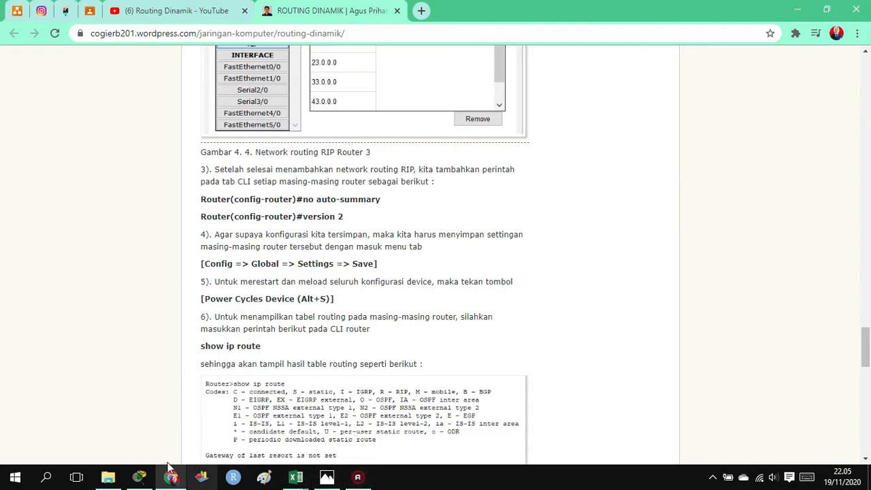
- Switch to Packet Tracer and save Router1's configuration to NVRAM from its global settings
left_click(144, 484)
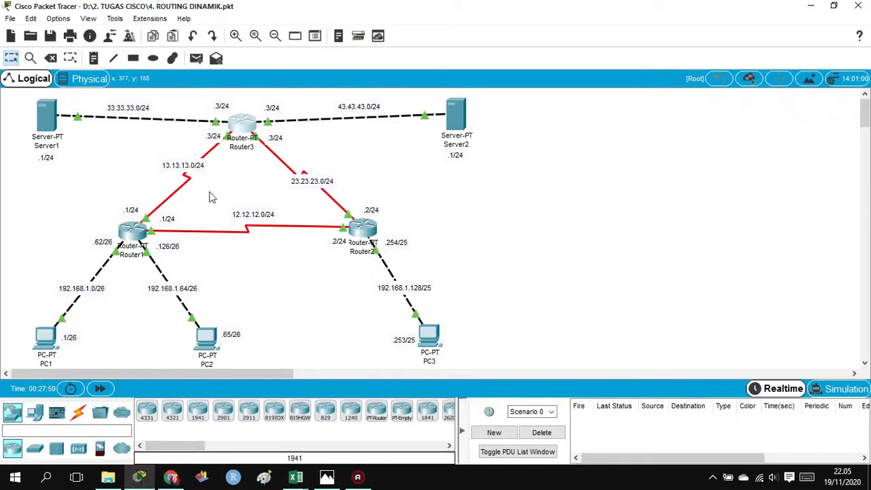
left_click(134, 235)
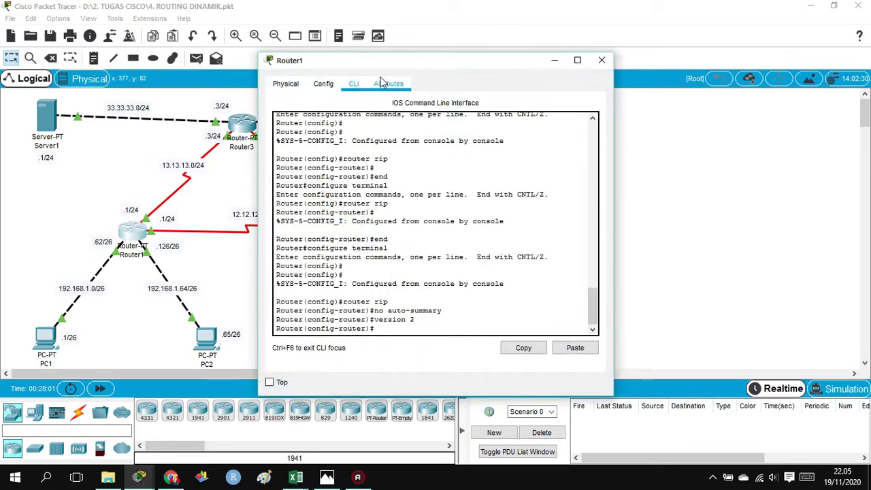
left_click(322, 87)
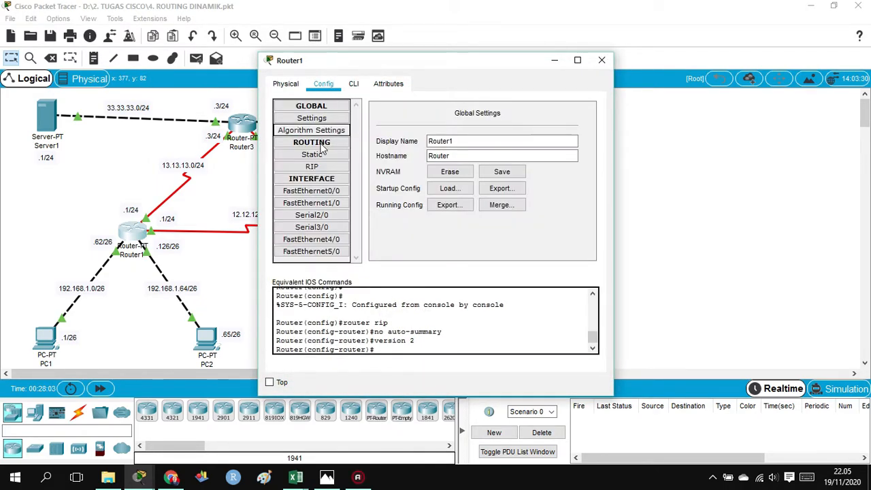
left_click(315, 107)
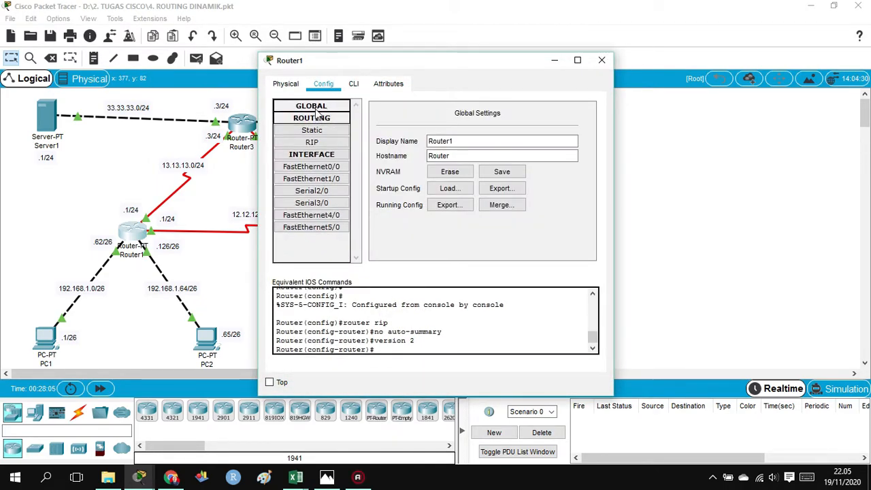
left_click(317, 107)
left_click(317, 119)
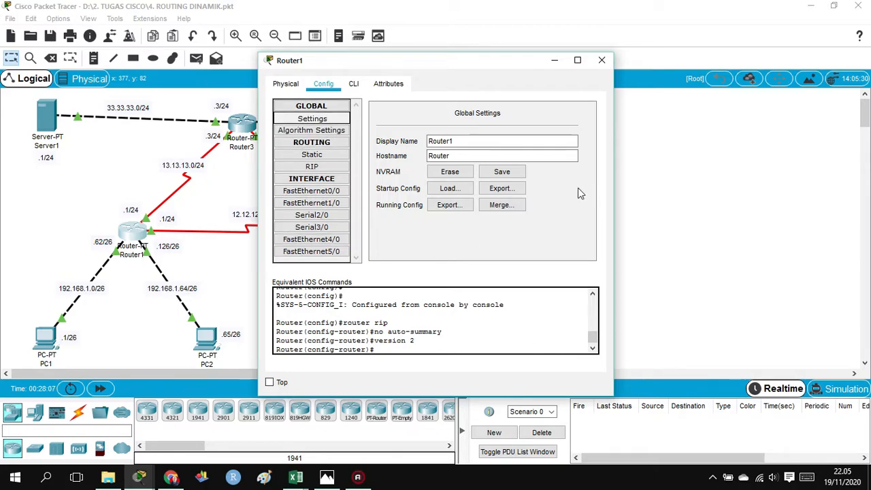
left_click(499, 172)
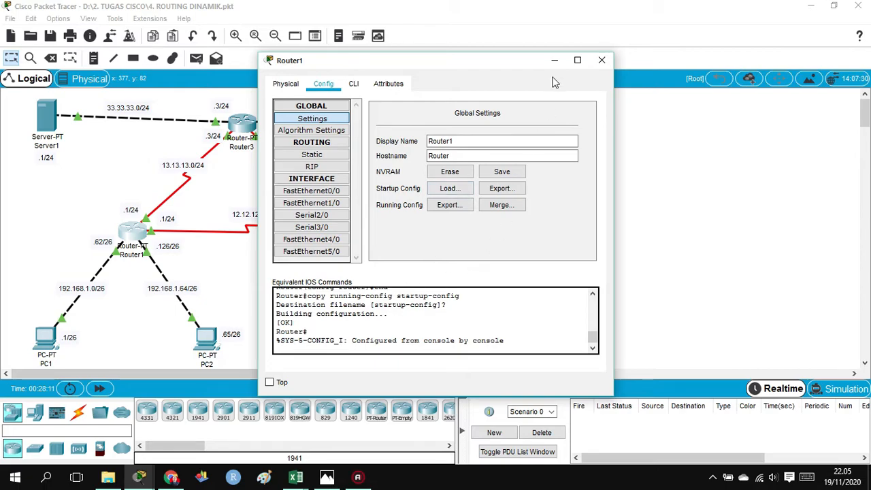
left_click(602, 61)
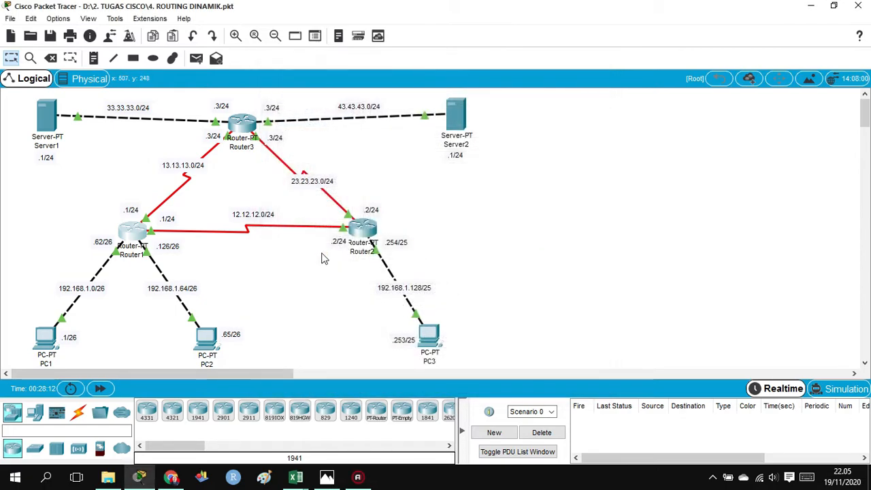
- Save Router2's configuration to NVRAM from its global settings
left_click(362, 233)
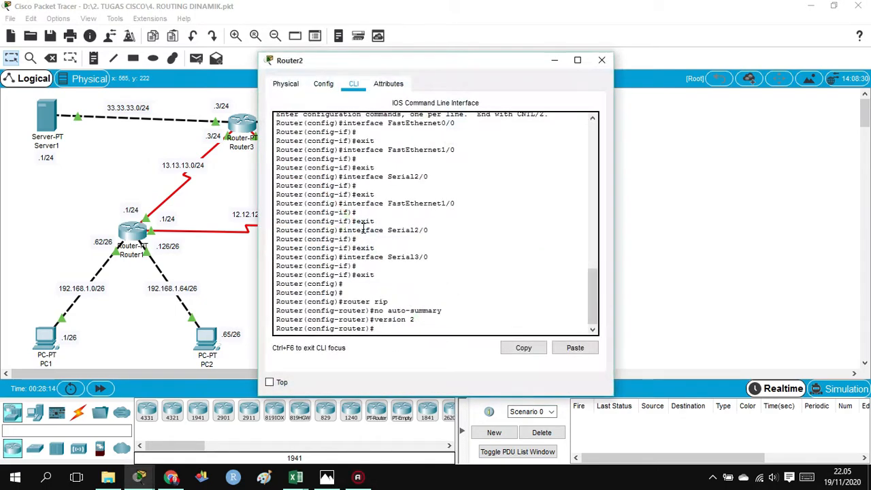
left_click(331, 84)
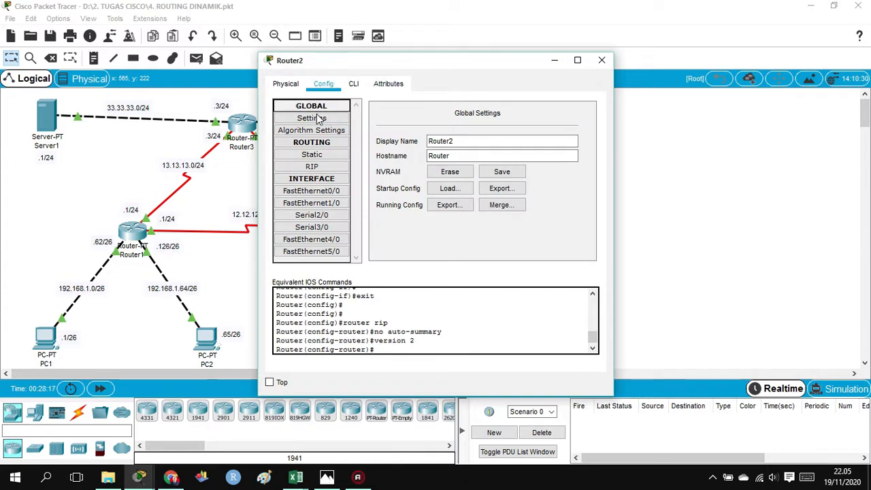
left_click(319, 119)
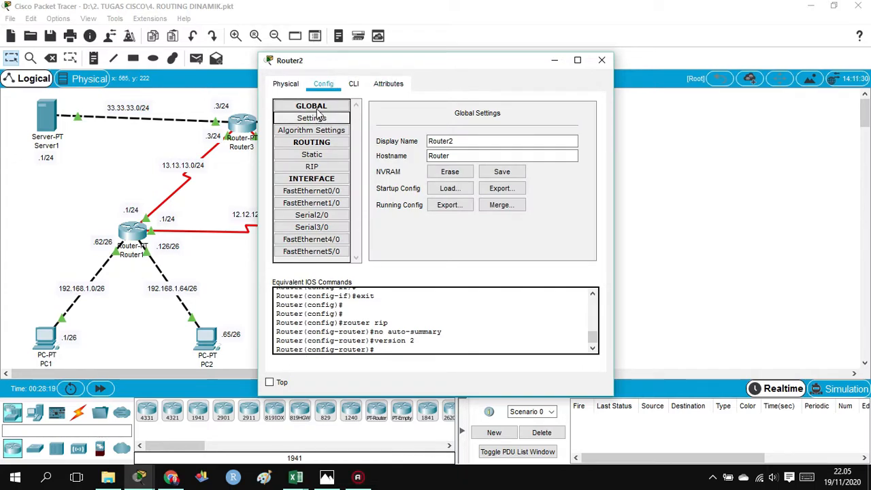
left_click(498, 173)
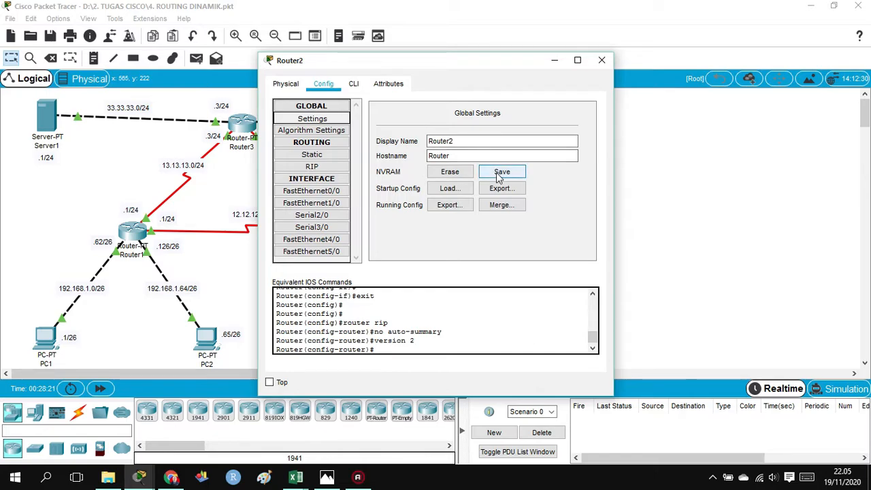
left_click(601, 60)
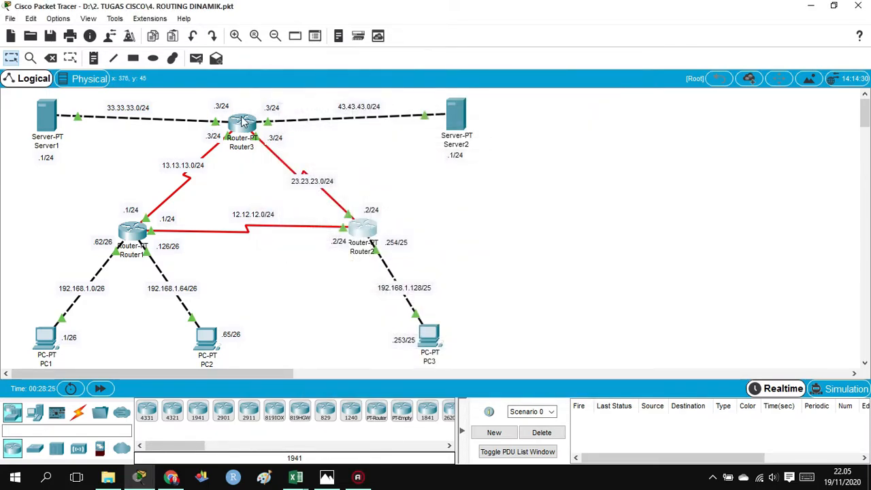
- Save Router3's configuration to NVRAM from its global settings
left_click(243, 123)
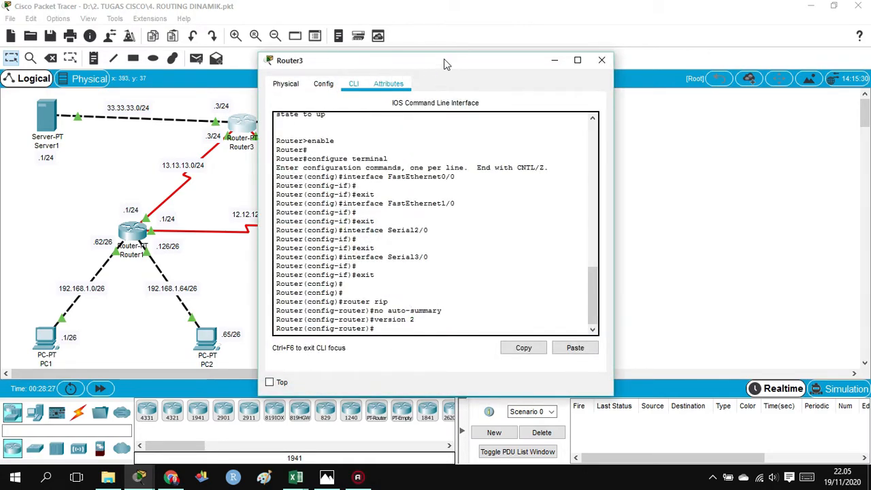
left_click(323, 87)
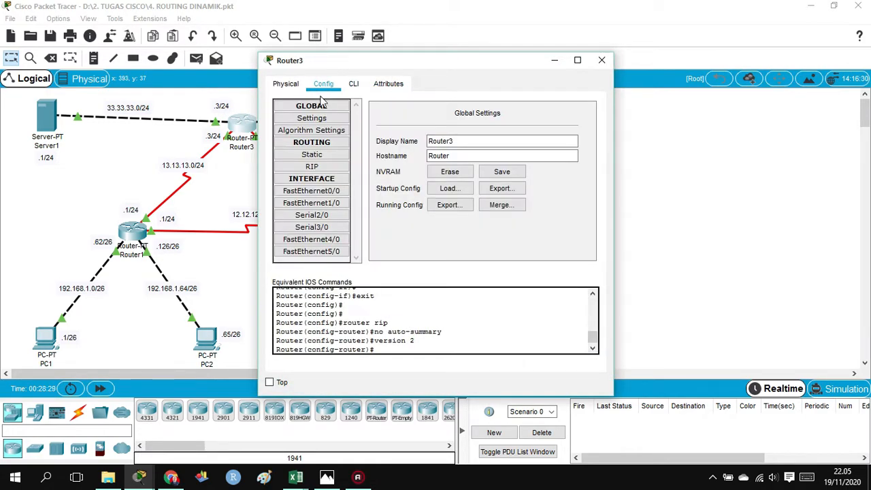
left_click(324, 119)
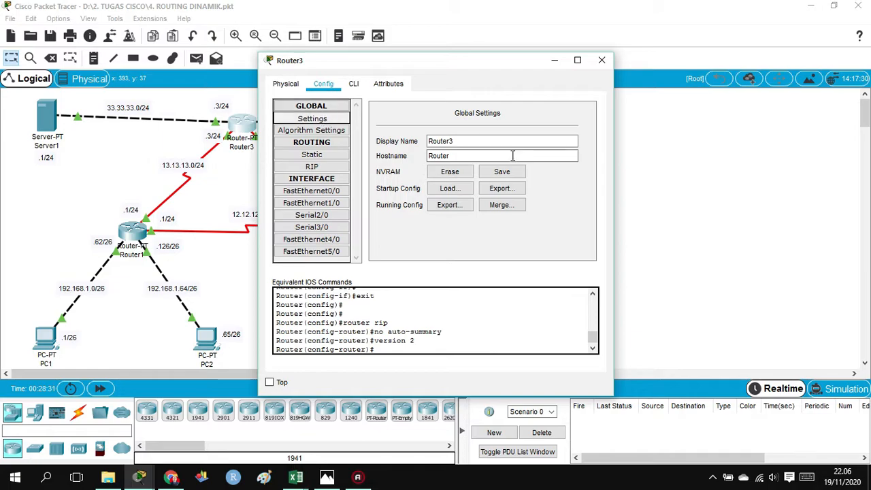
left_click(500, 172)
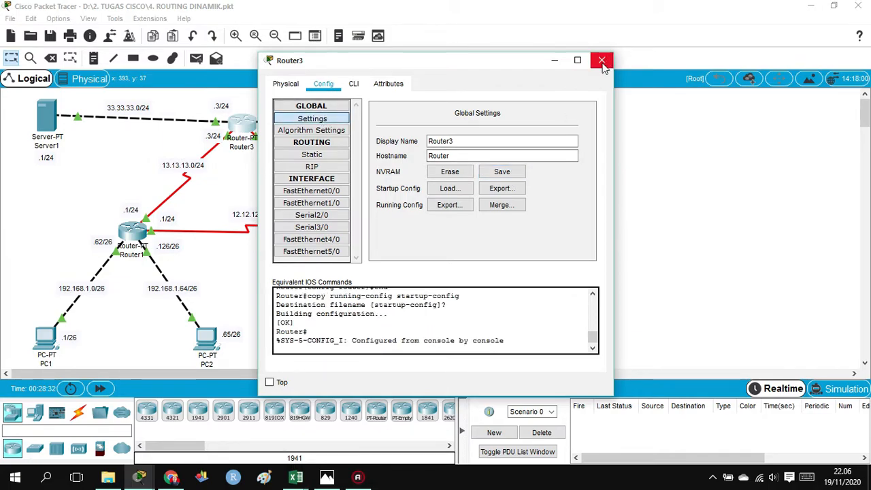
left_click(603, 61)
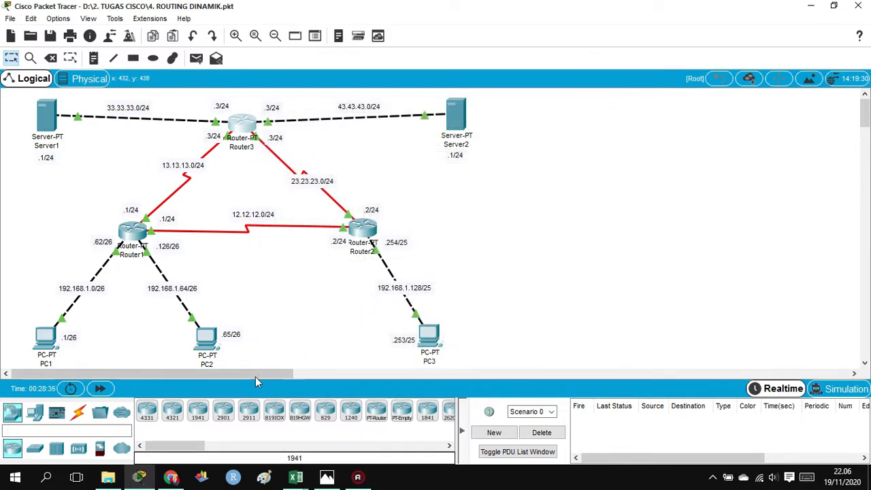
- Read the restart instruction on the Routing Dinamik page in Chrome, and power cycle all devices in Packet Tracer, accepting the network reset
left_click(171, 477)
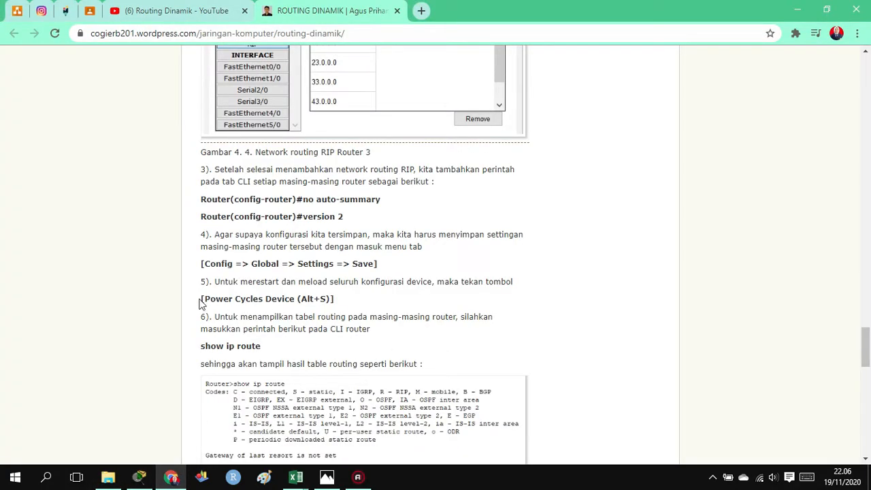
scroll(202, 289, "down", 1)
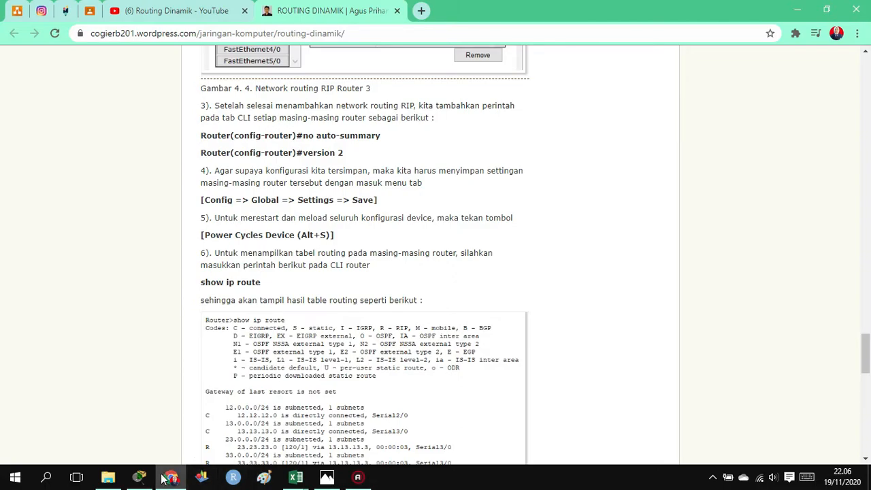
left_click(139, 477)
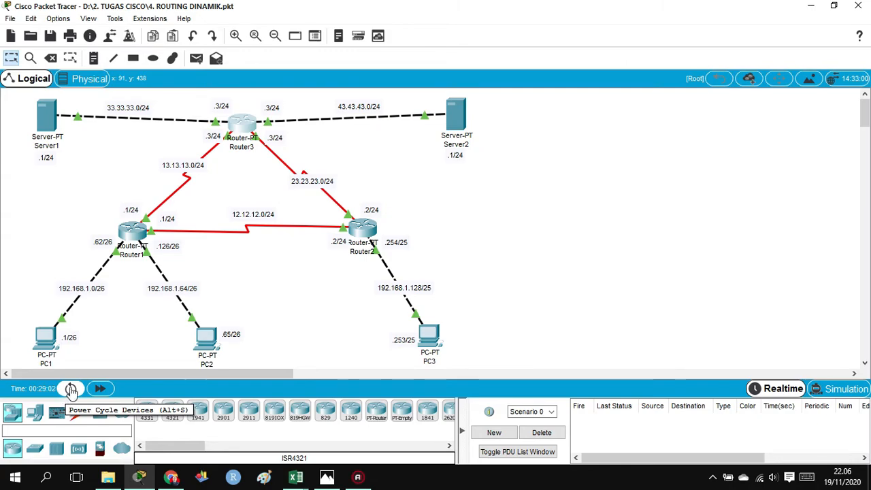
left_click(71, 389)
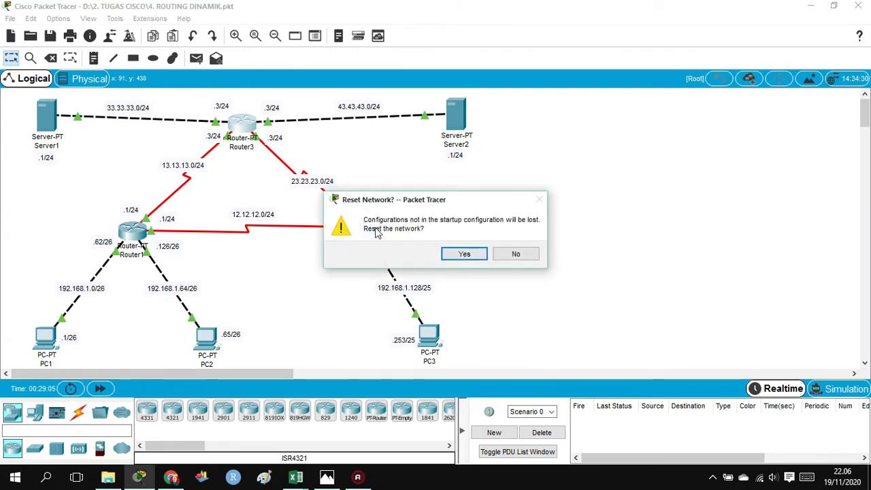
left_click(465, 256)
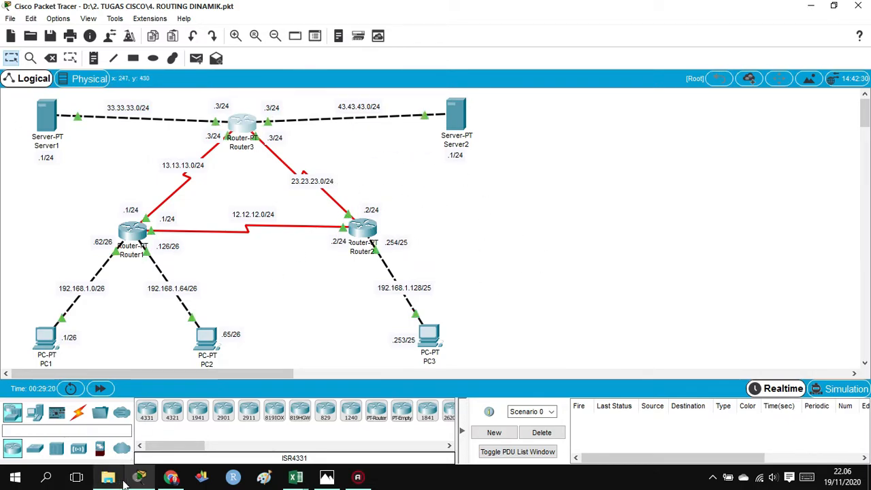
- Read the routing table instructions on the Chrome page, and display Router1's full routing table in Packet Tracer with "show ip route"
left_click(171, 476)
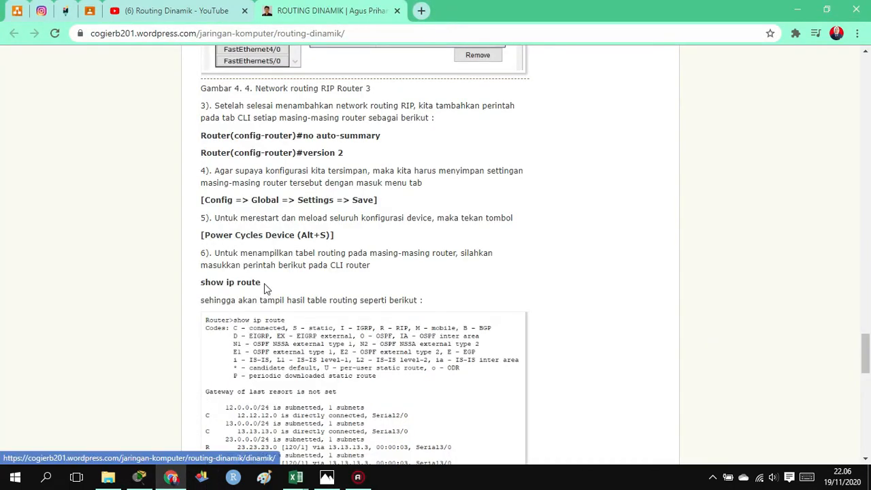
scroll(272, 265, "down", 2)
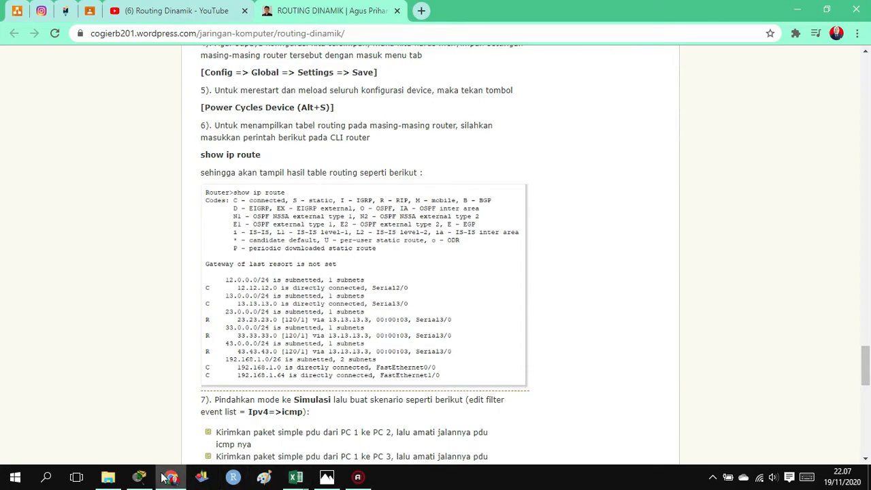
left_click(139, 477)
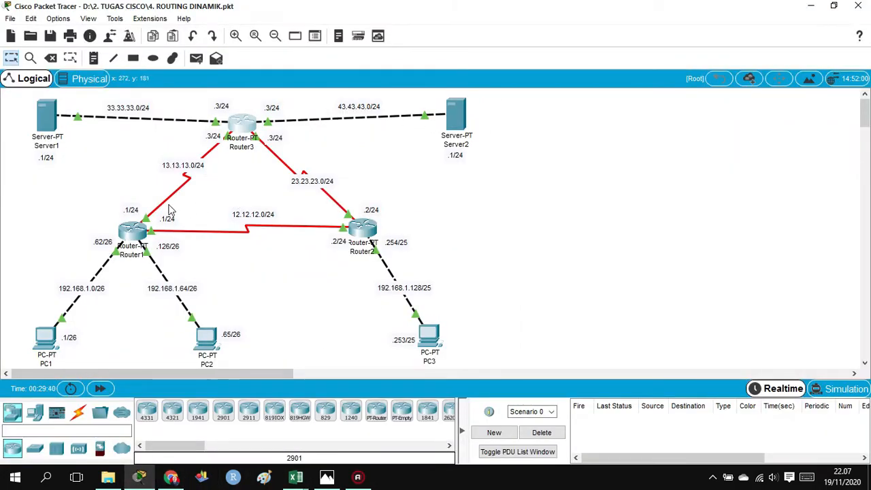
left_click(133, 230)
left_click_drag(470, 67, 633, 62)
left_click(515, 80)
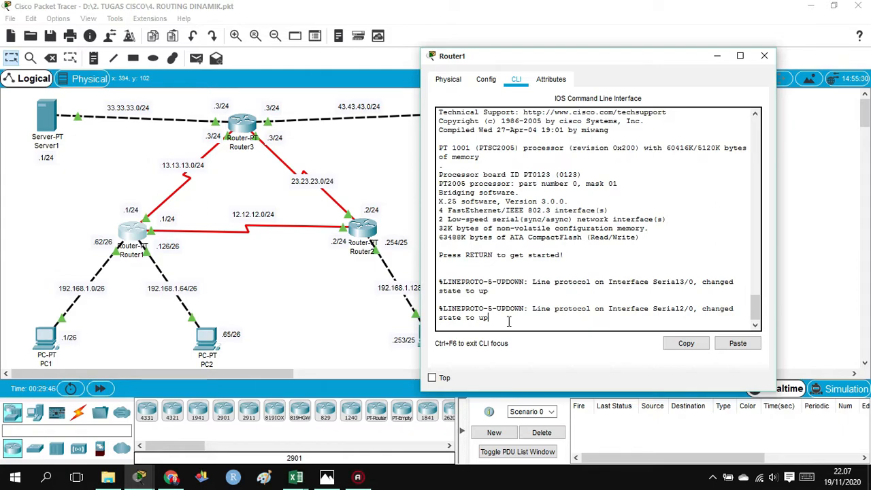
key("Return")
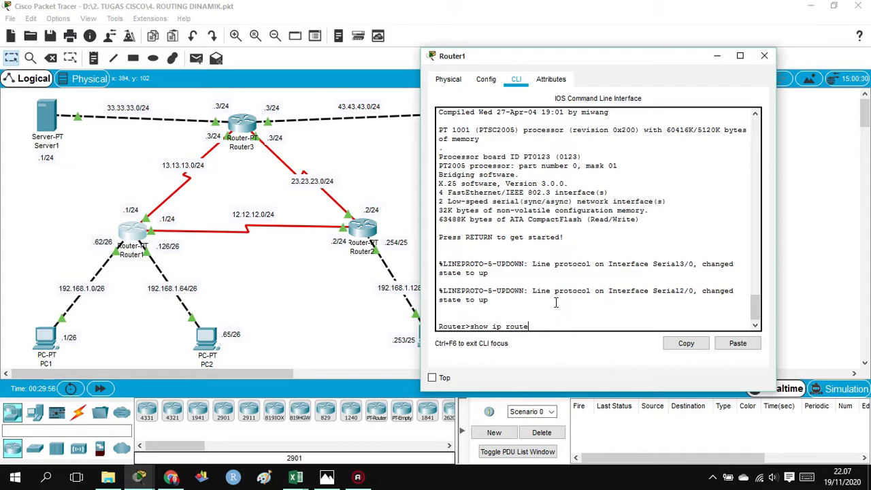
key("Return")
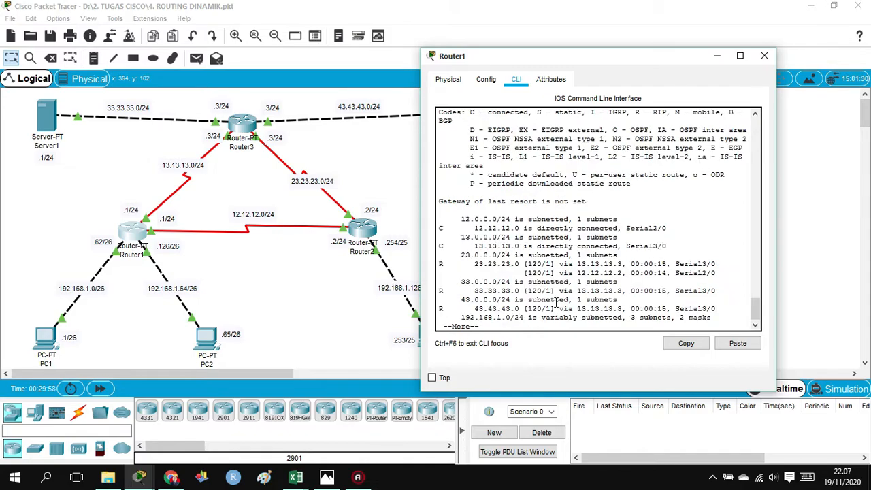
key("space")
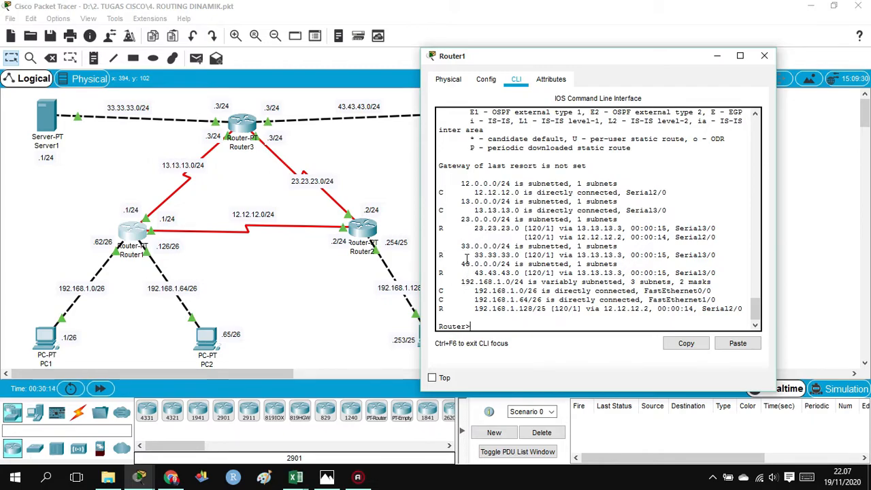
- Check the networks in Router1's RIP configuration, and return to the routing table in its command line
left_click(490, 81)
left_click(474, 162)
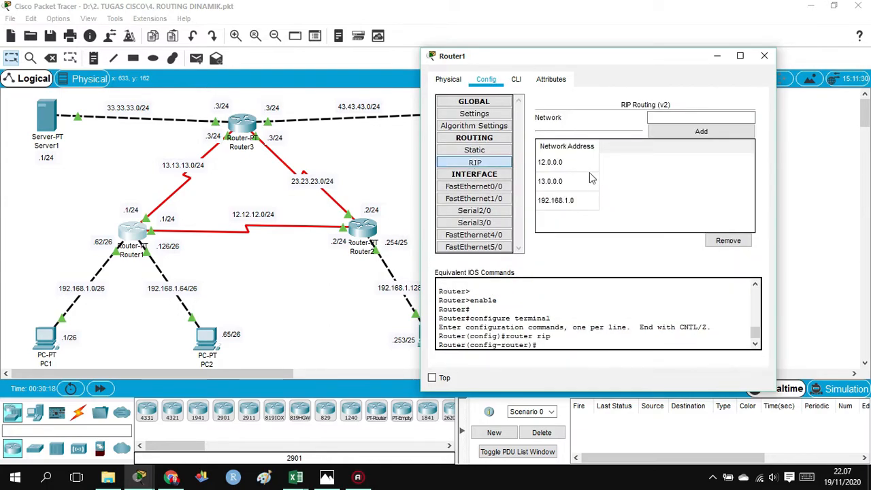
left_click(517, 80)
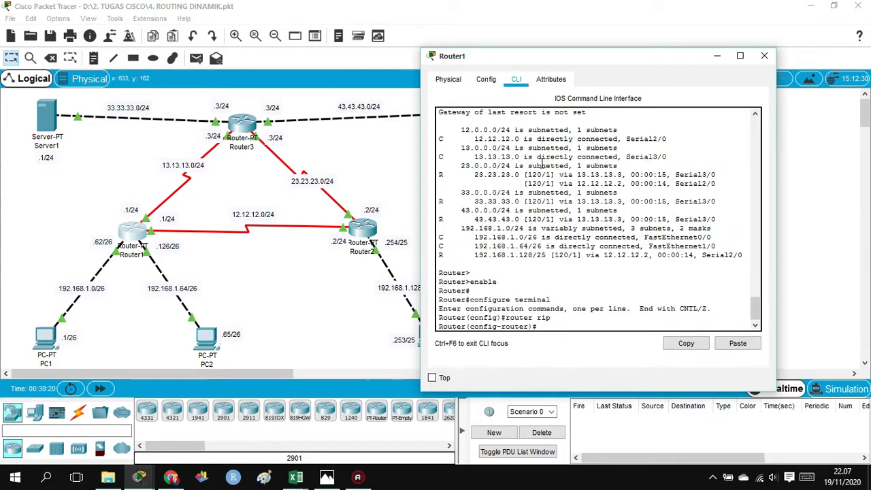
scroll(463, 303, "up", 2)
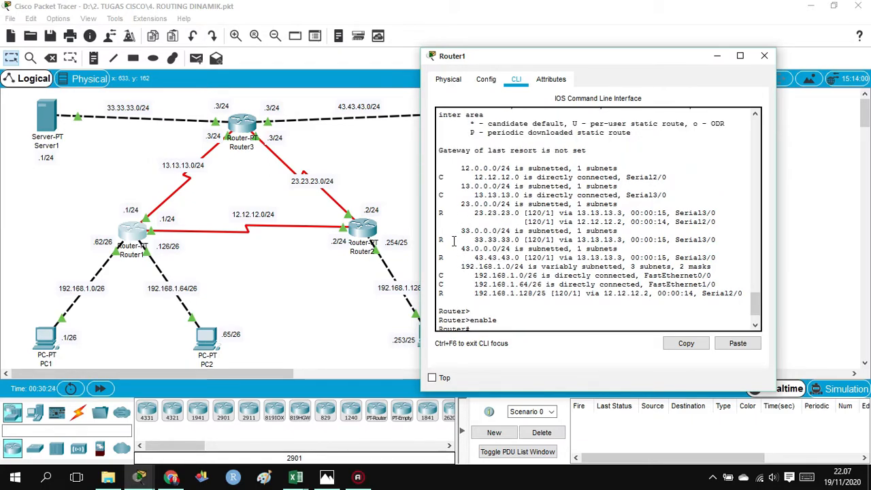
- Examine the next hops for the 33.33.33.0, 43.43.43.0 and 192.168.1.128/25 routes in Router1's routing table, and close Router1
left_click_drag(469, 240, 523, 239)
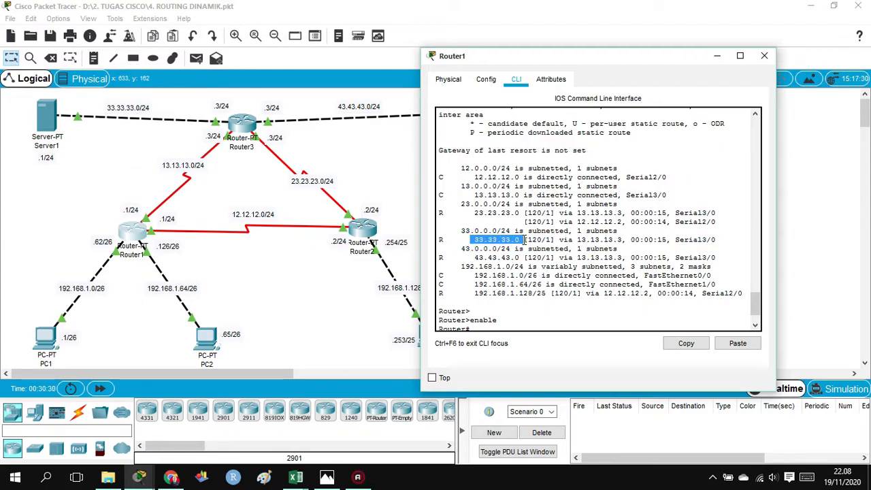
left_click(476, 242)
left_click_drag(476, 241, 523, 240)
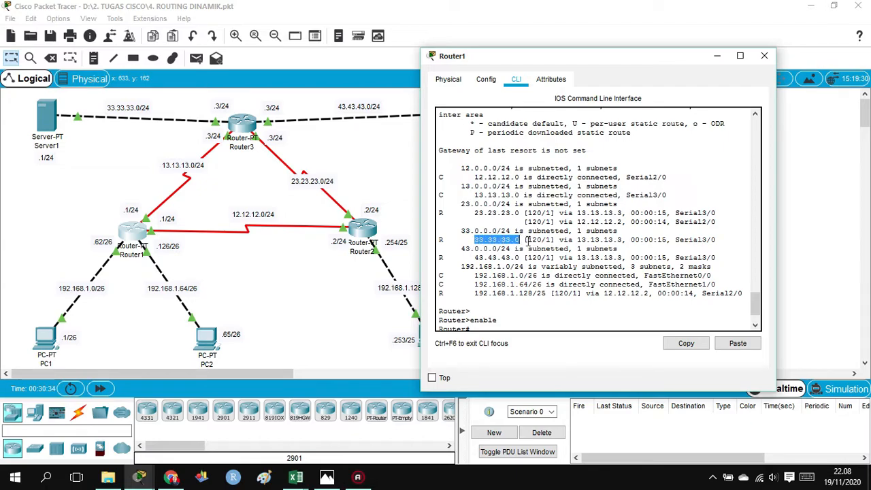
left_click_drag(559, 239, 619, 242)
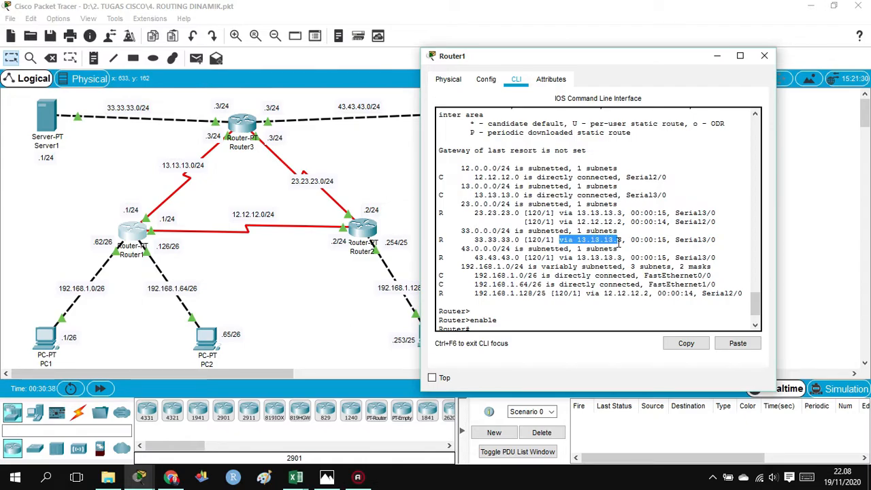
left_click_drag(461, 240, 623, 243)
left_click_drag(523, 256, 500, 257)
left_click(464, 257)
left_click_drag(440, 257, 624, 259)
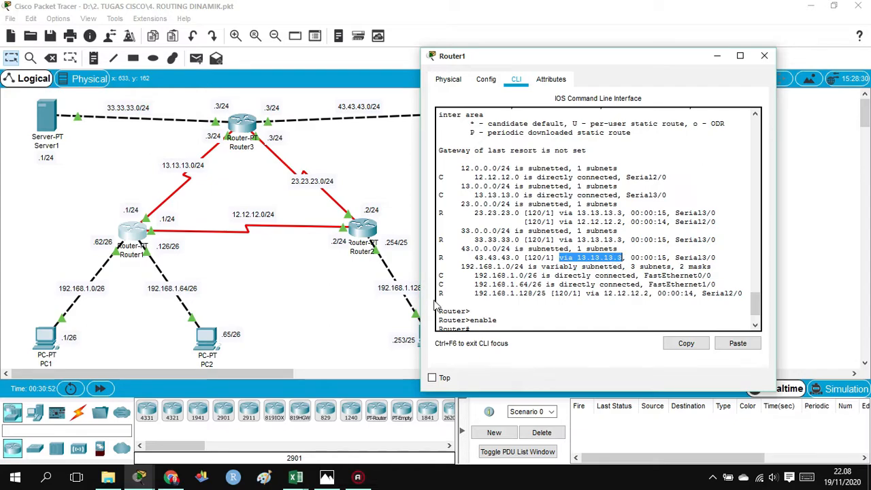
left_click_drag(470, 293, 647, 298)
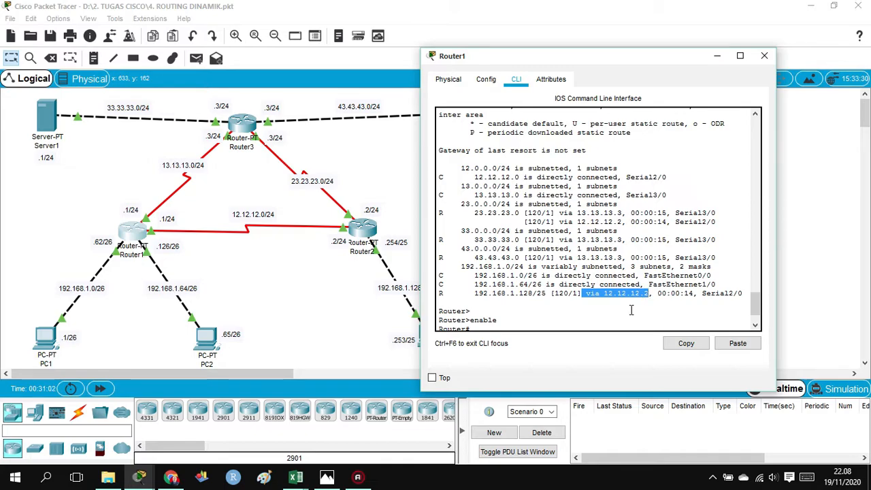
left_click(764, 56)
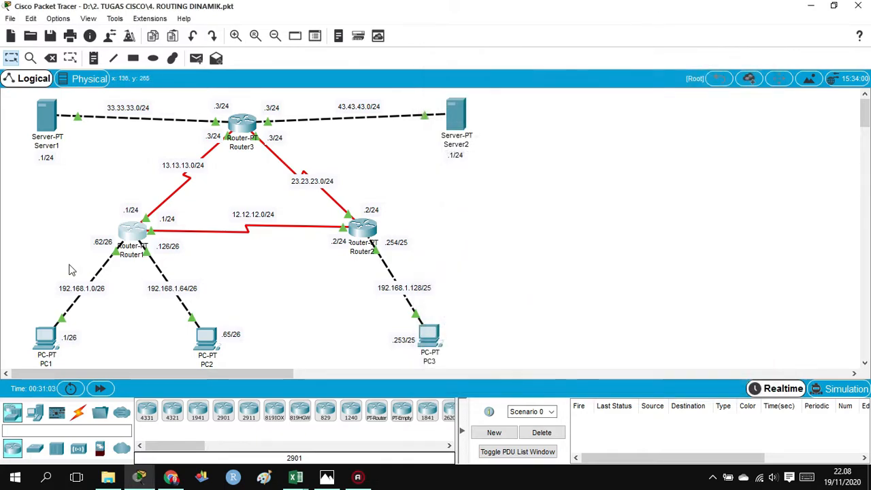
- Display Router2's full routing table with "show ip route" in its command line
left_click(367, 235)
left_click_drag(426, 64, 632, 65)
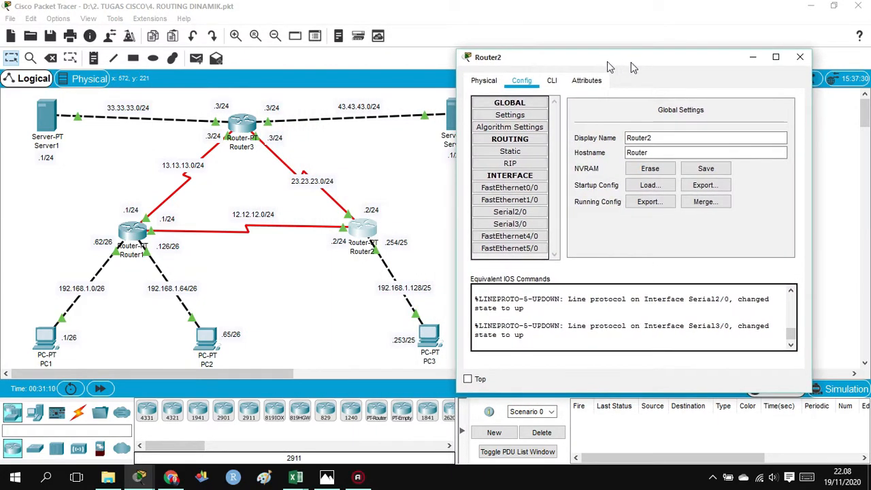
left_click(552, 82)
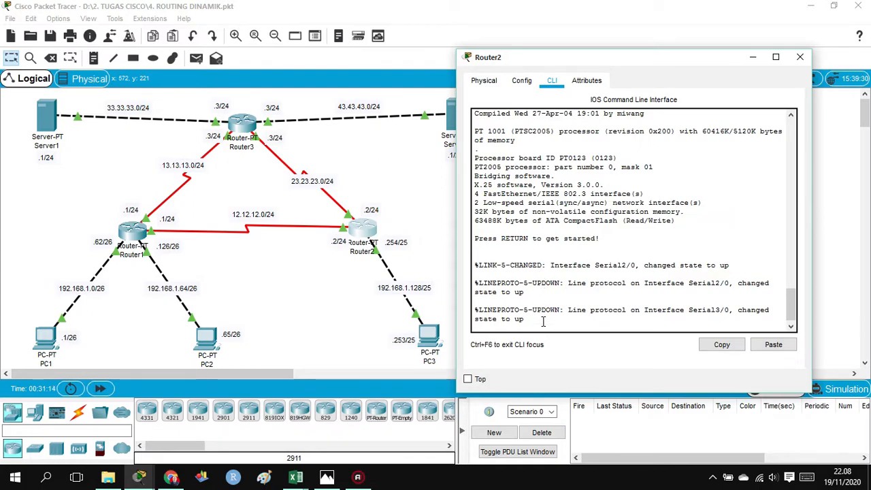
key("Return")
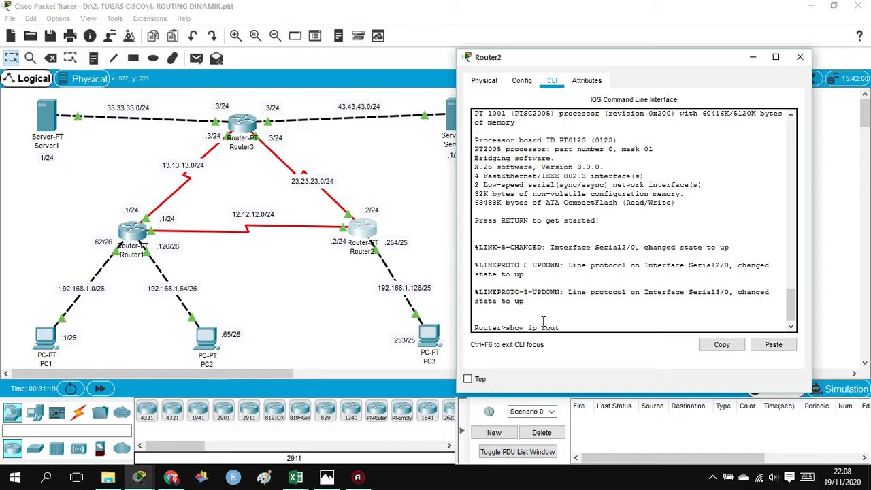
key("Return")
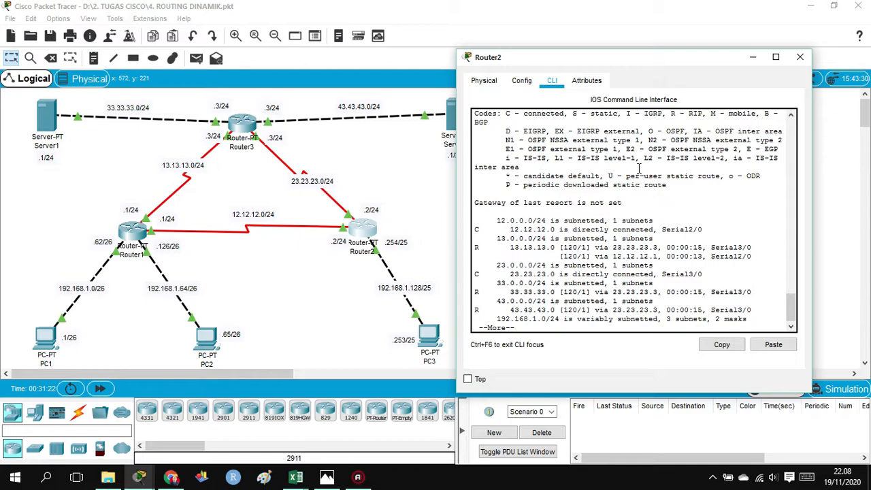
key("space")
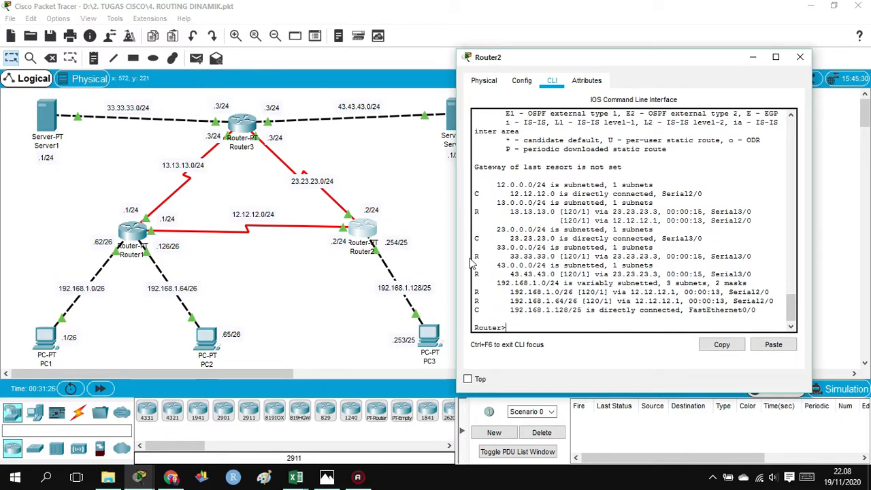
- Examine the next hops for the 33.33.33.0, 43.43.43.0, 192.168.1.0/26 and 192.168.1.64/26 routes in Router2's routing table, and close Router2
left_click_drag(475, 256, 751, 257)
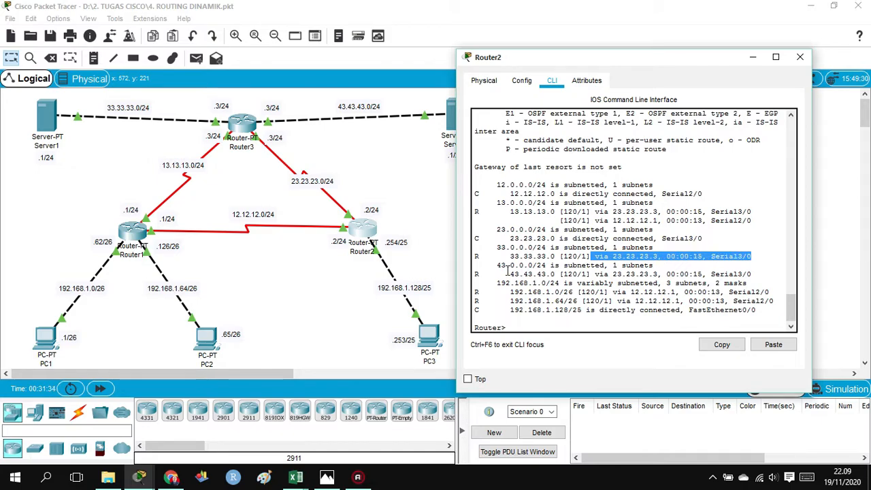
left_click(648, 259)
left_click_drag(474, 274, 553, 276)
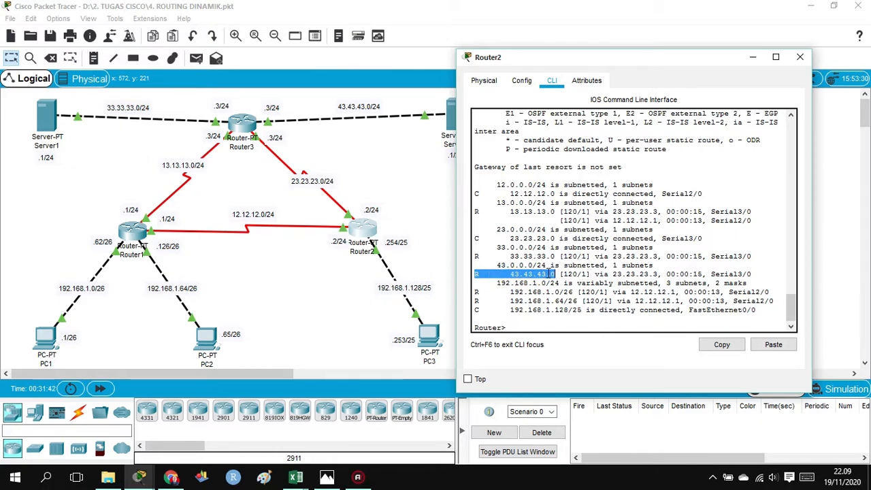
left_click_drag(595, 274, 655, 274)
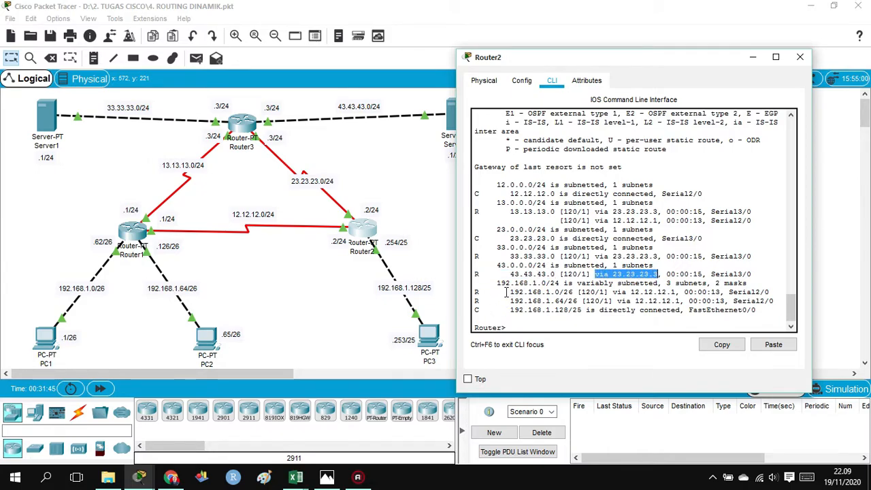
left_click_drag(476, 293, 676, 292)
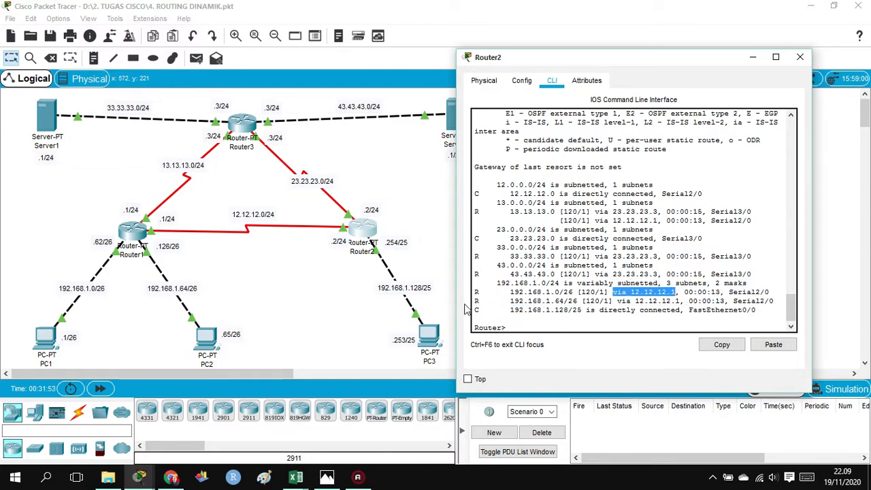
left_click_drag(477, 300, 560, 301)
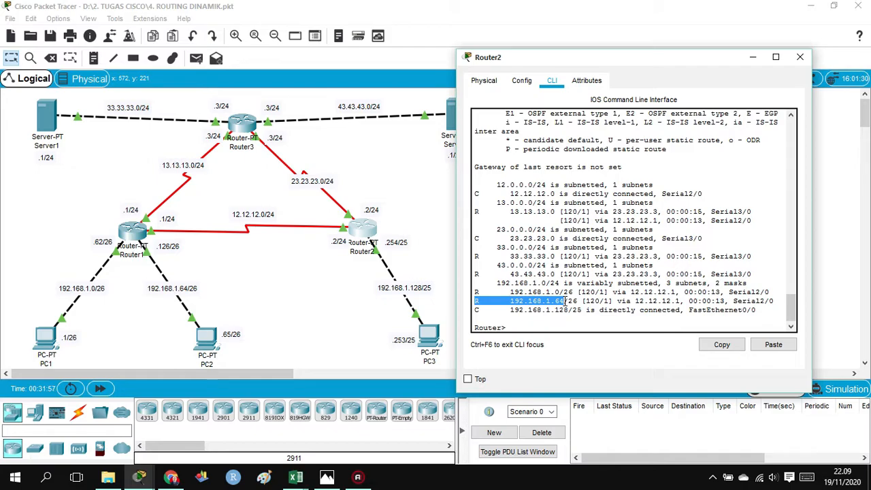
left_click_drag(615, 301, 681, 301)
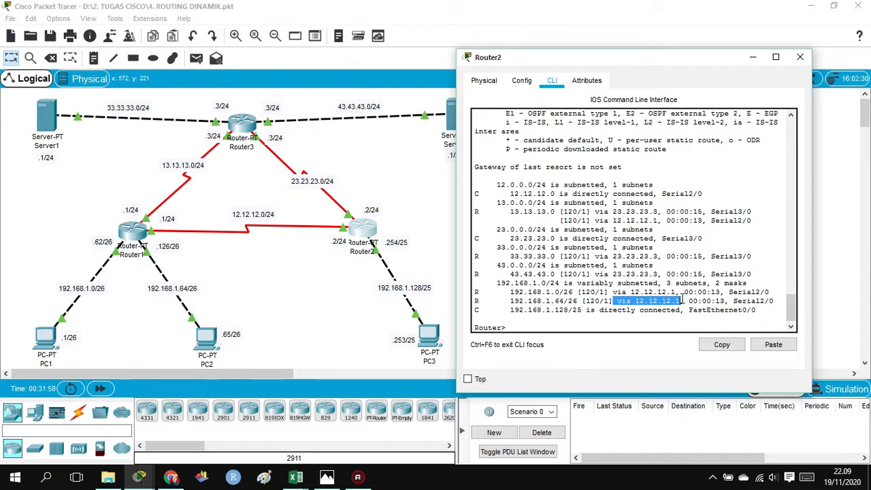
left_click(801, 58)
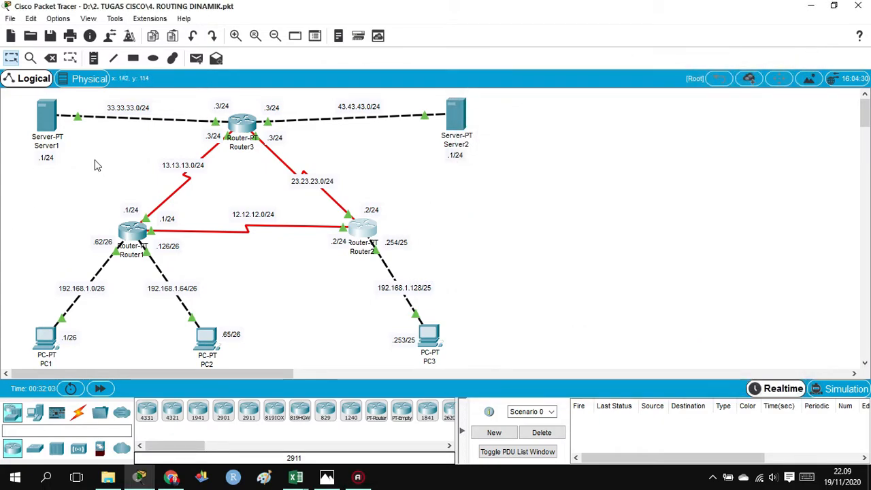
- Display Router3's full routing table with "show ip route" in its command line
left_click(235, 127)
left_click_drag(480, 64, 662, 59)
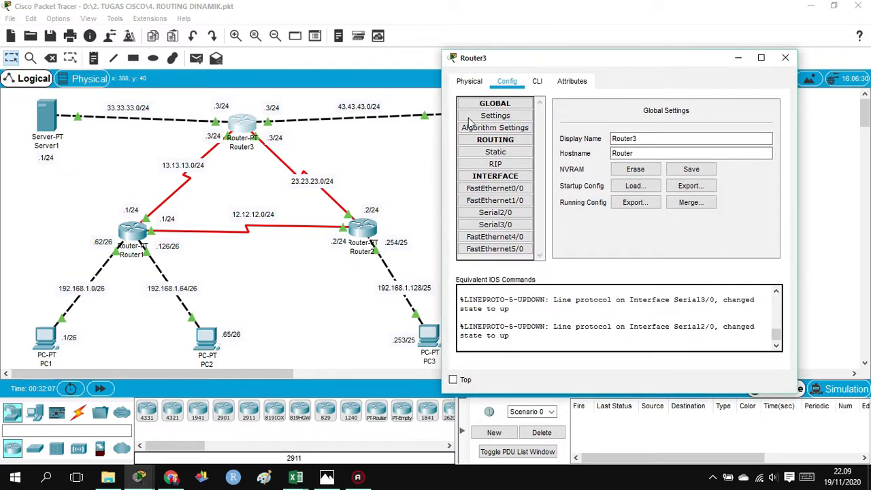
left_click(528, 84)
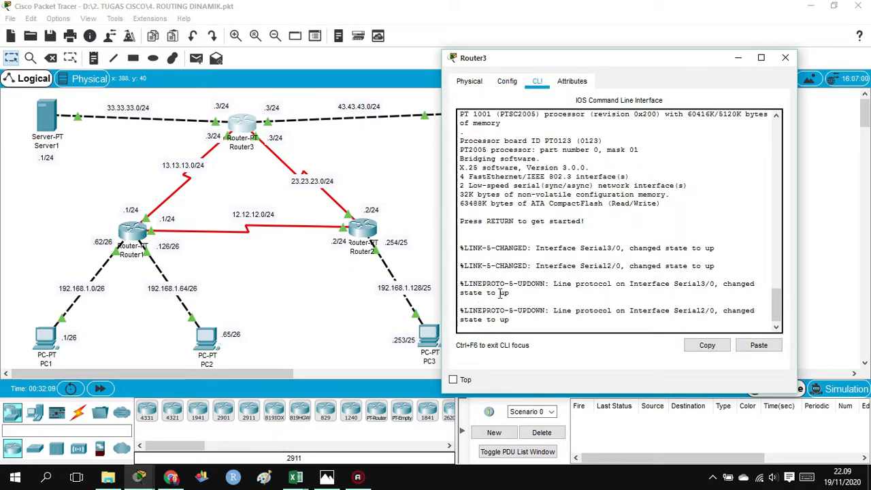
key("Return")
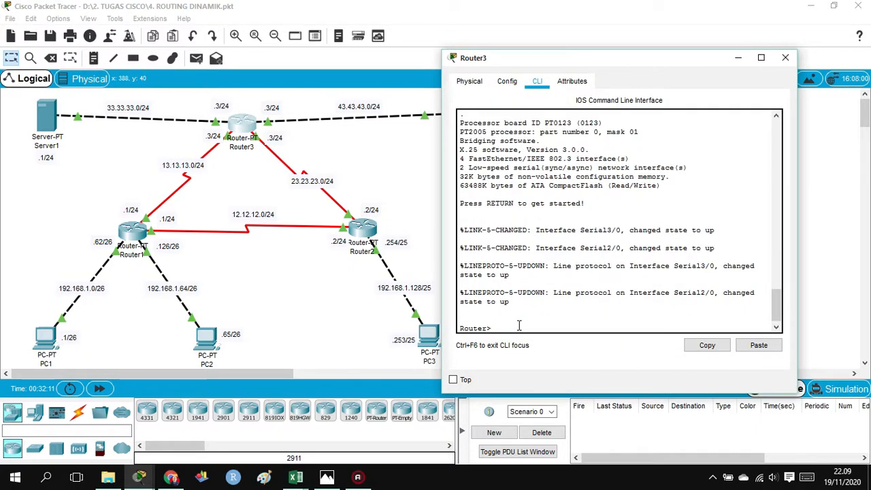
type("show")
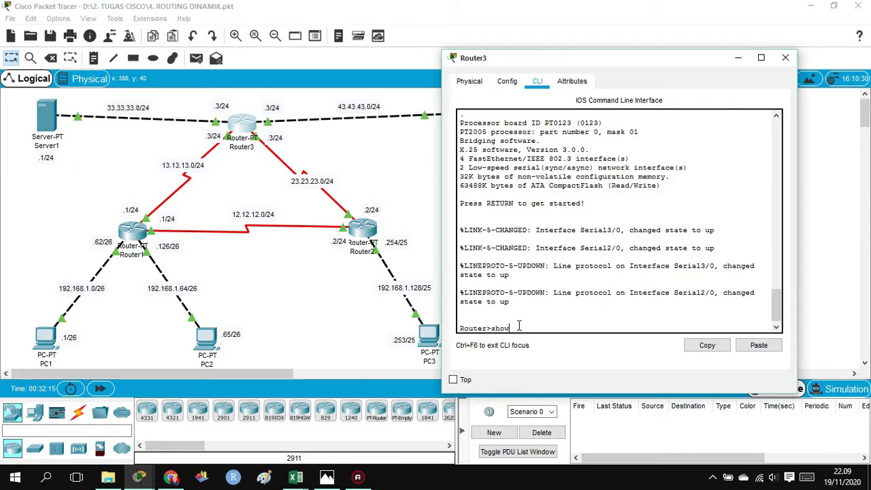
type(" ip route")
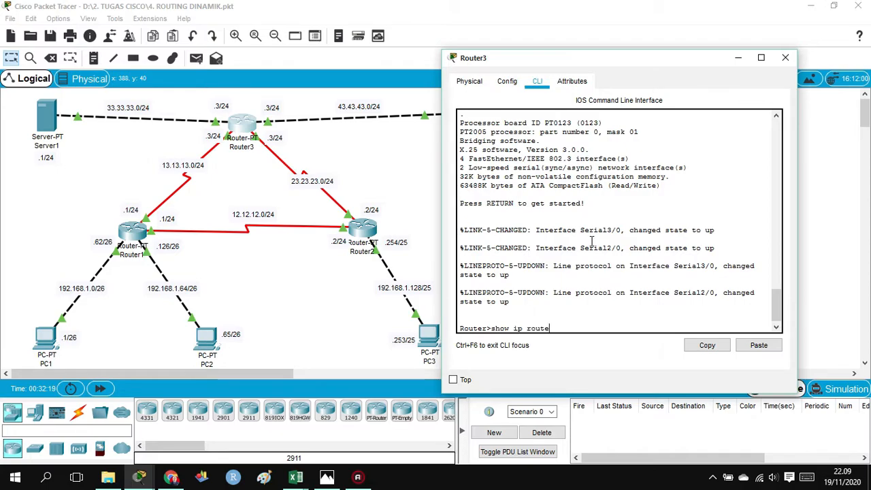
key("Return")
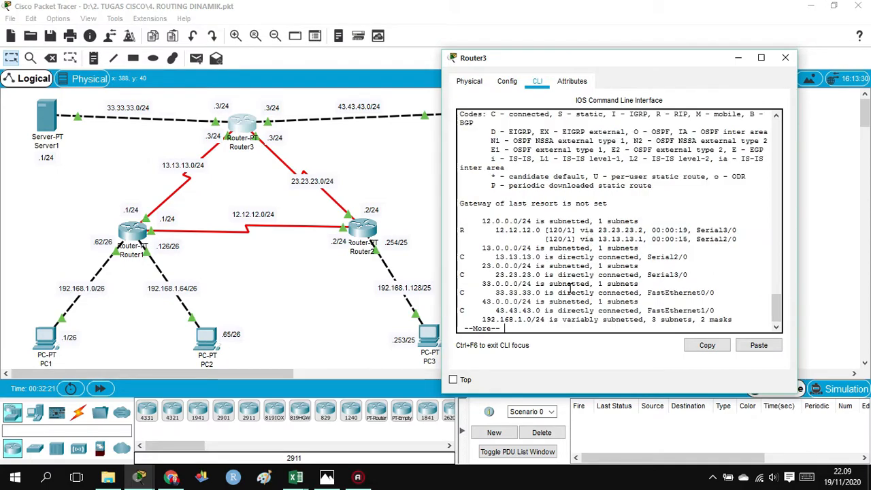
key("space")
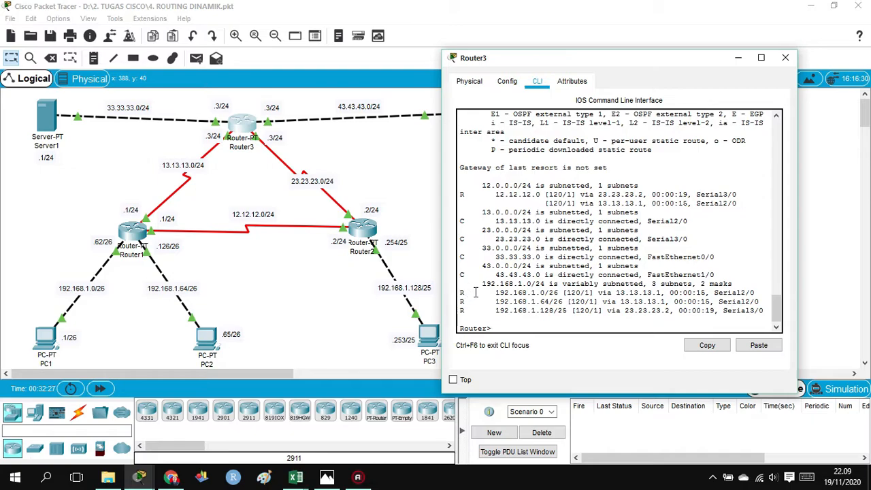
- Examine the next hops for the 192.168.1.0/26, 192.168.1.64/26 and 192.168.1.128/25 routes in Router3's routing table, and close Router3
left_click_drag(460, 292, 550, 291)
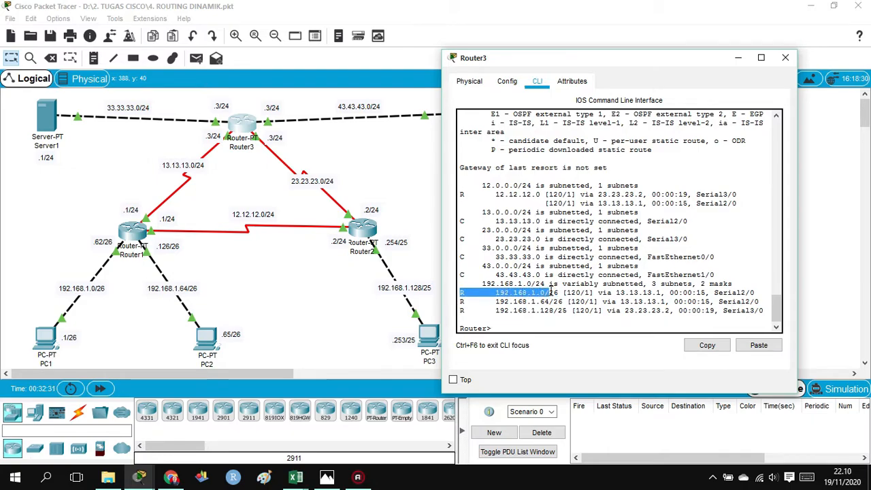
left_click_drag(550, 293, 664, 296)
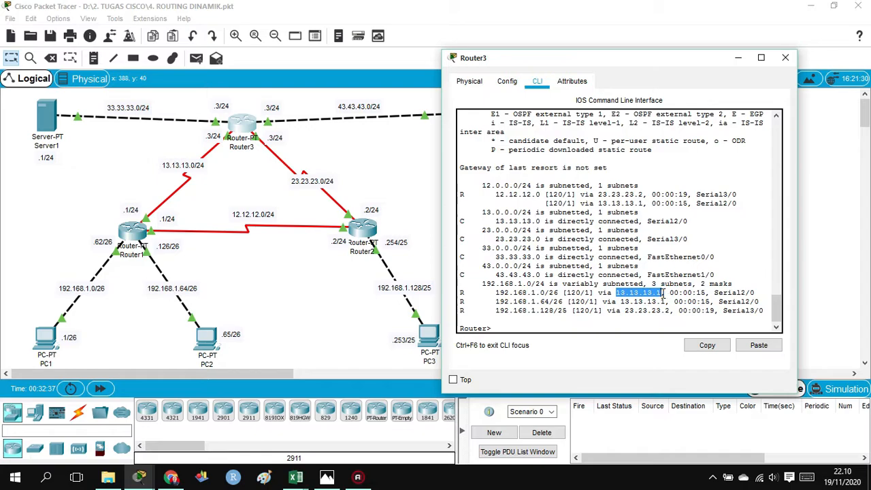
left_click(660, 297)
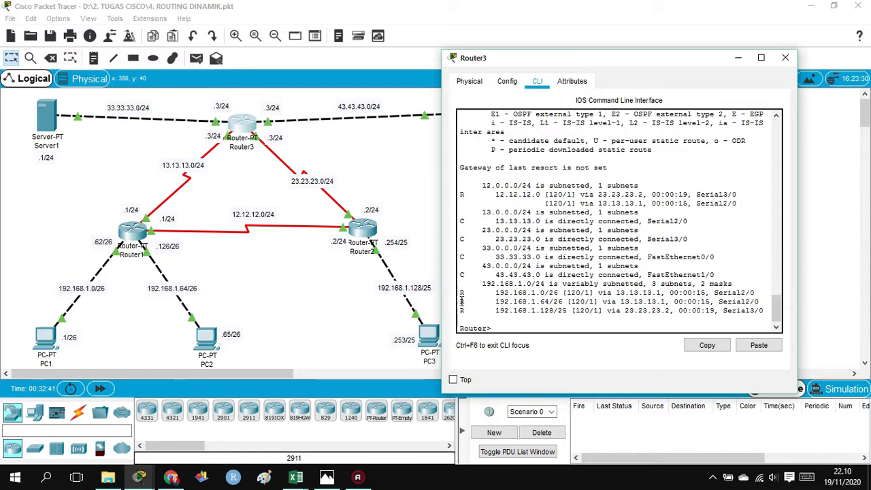
left_click_drag(461, 302, 550, 301)
left_click_drag(604, 301, 666, 302)
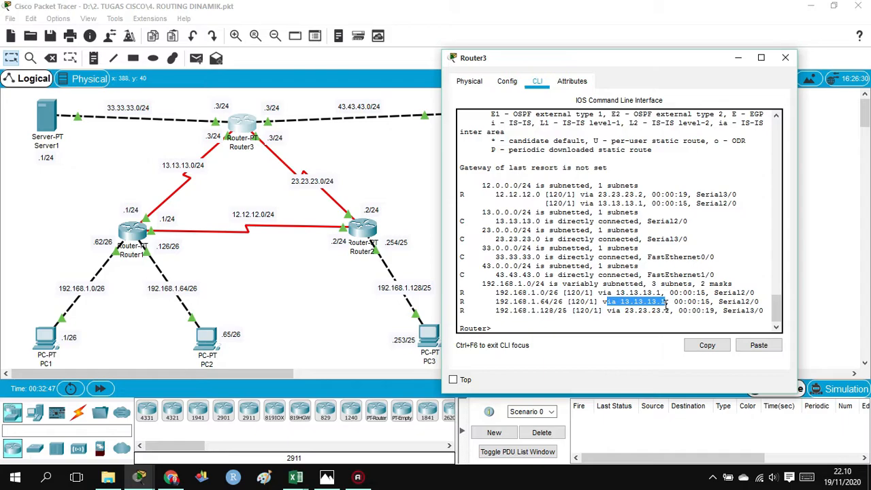
left_click_drag(461, 311, 565, 311)
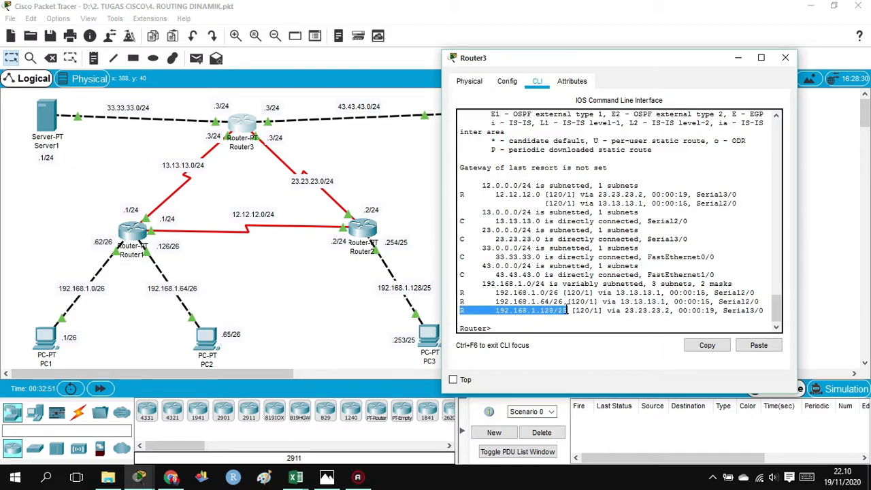
left_click_drag(606, 310, 671, 311)
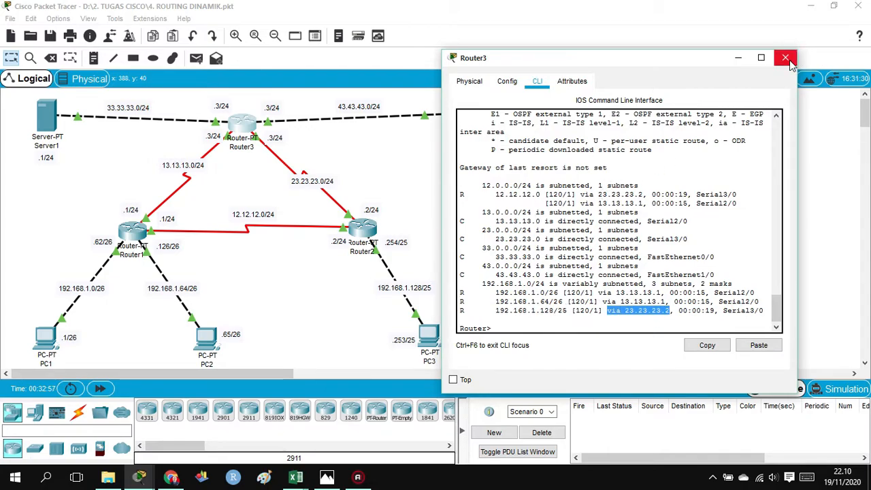
left_click(786, 58)
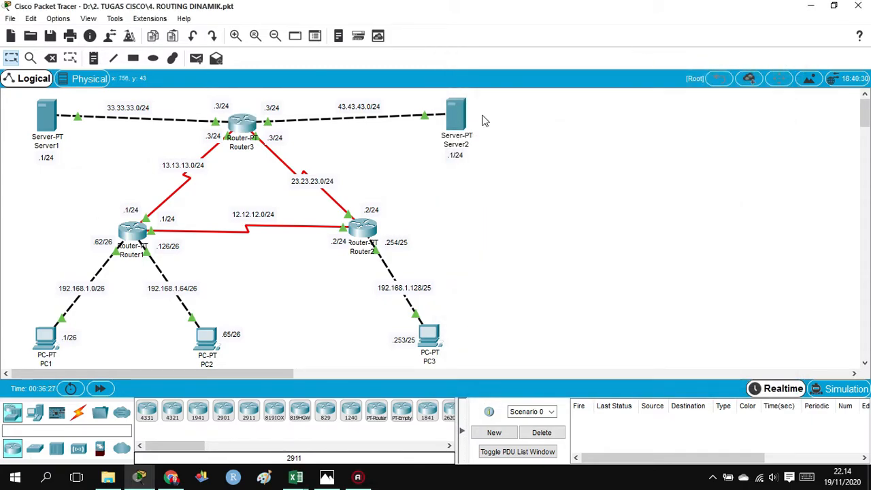
- Switch to Chrome and read point 7 of the ROUTING DINAMIK page, covering the simulation mode, ICMP filter and simple PDU scenarios
left_click(171, 476)
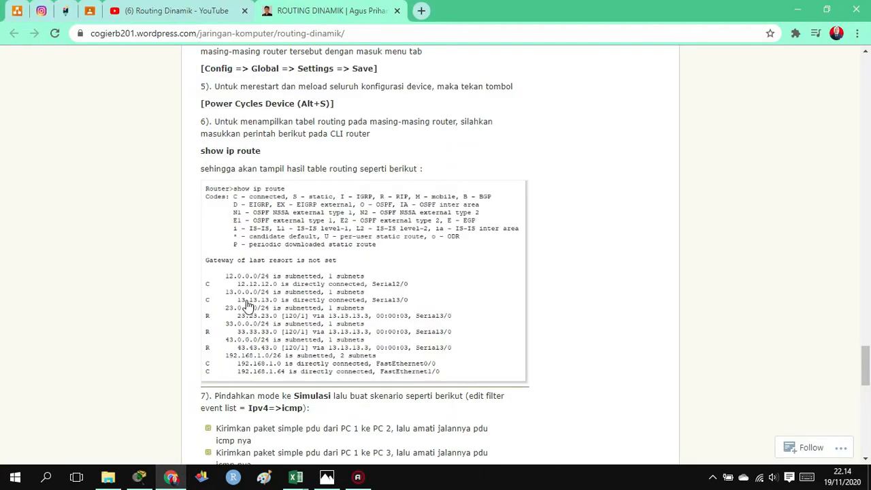
scroll(247, 306, "down", 4)
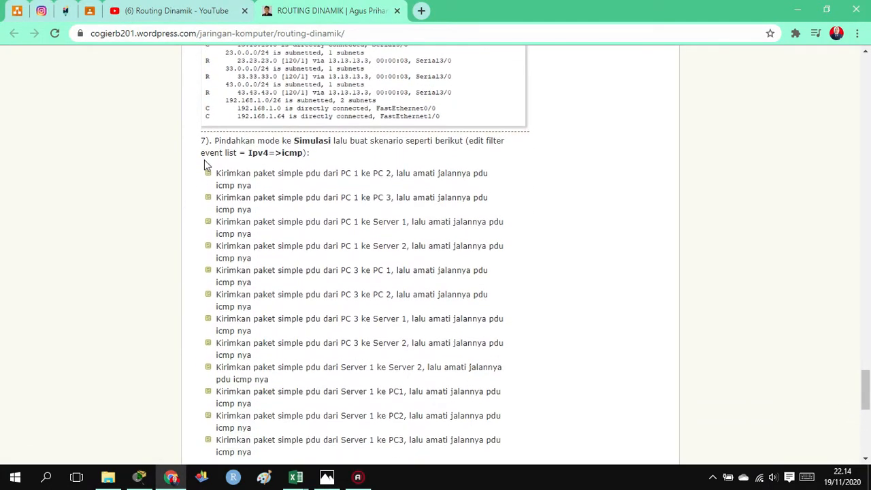
scroll(201, 155, "down", 1)
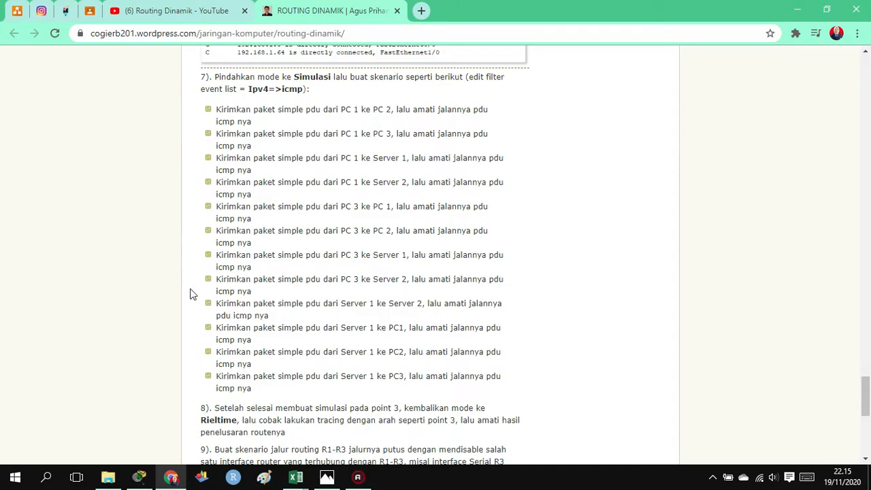
- Return to Packet Tracer, switch to Simulation mode and check that ICMP is enabled in the IPv4 event list filters
left_click(139, 477)
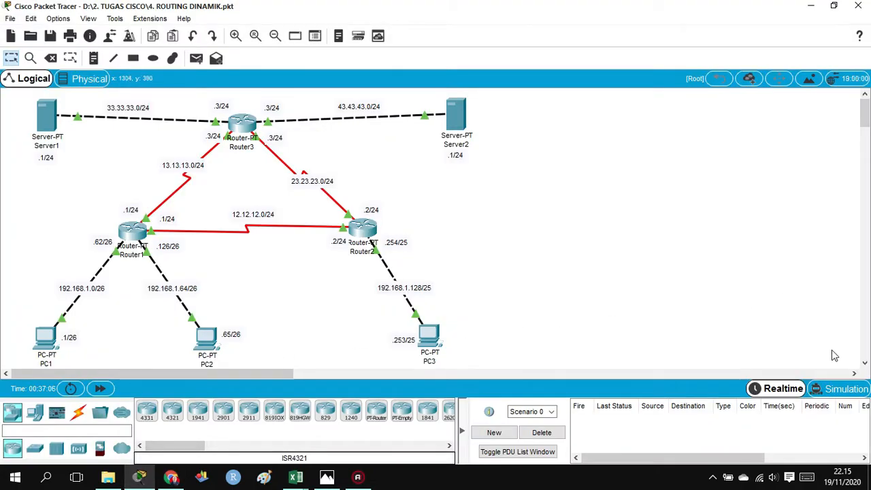
left_click(838, 393)
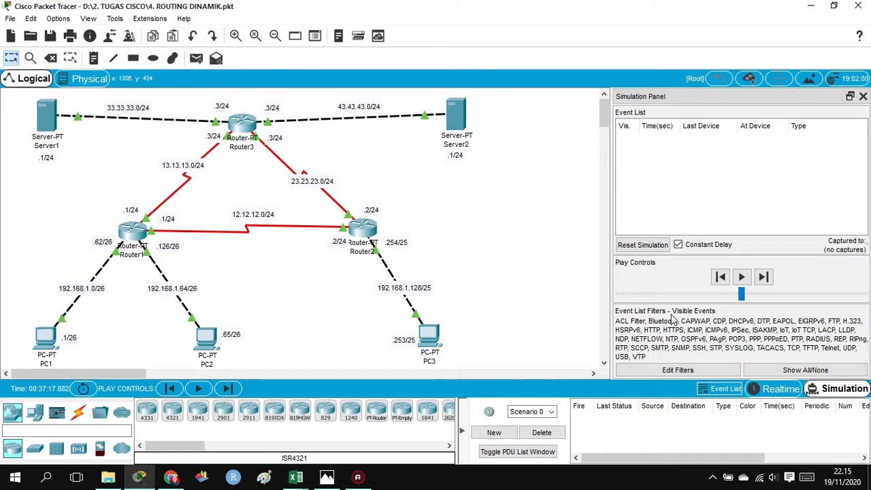
left_click(689, 369)
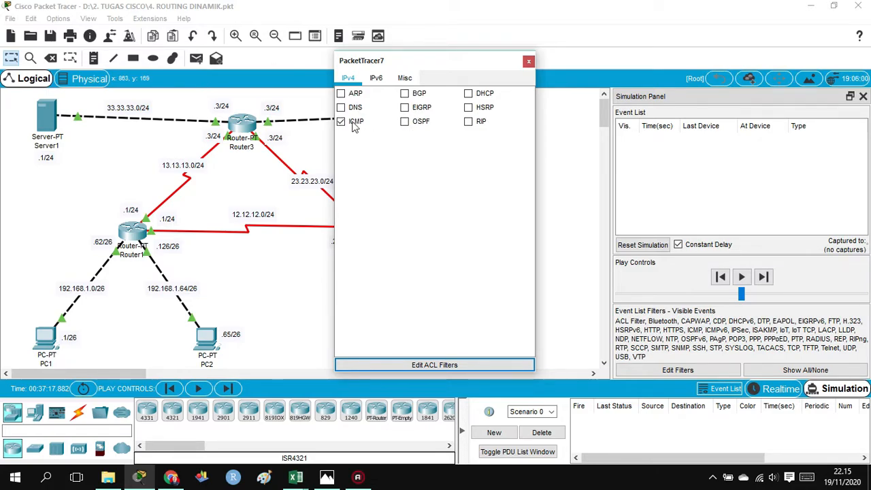
left_click(529, 61)
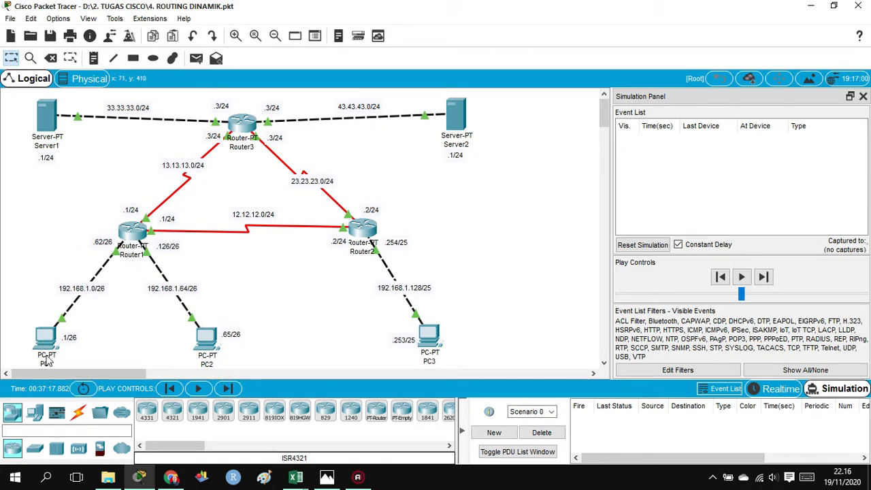
- Add a simple PDU from PC1 to PC3
left_click(196, 57)
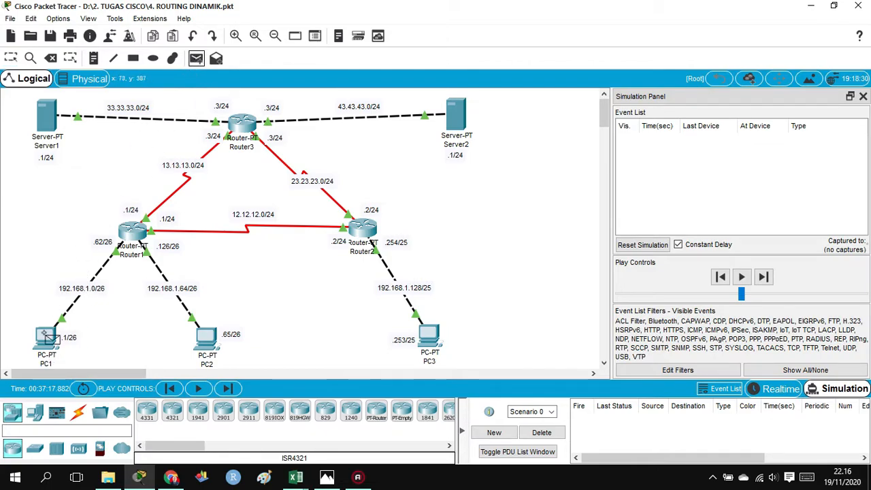
left_click(44, 338)
left_click(429, 335)
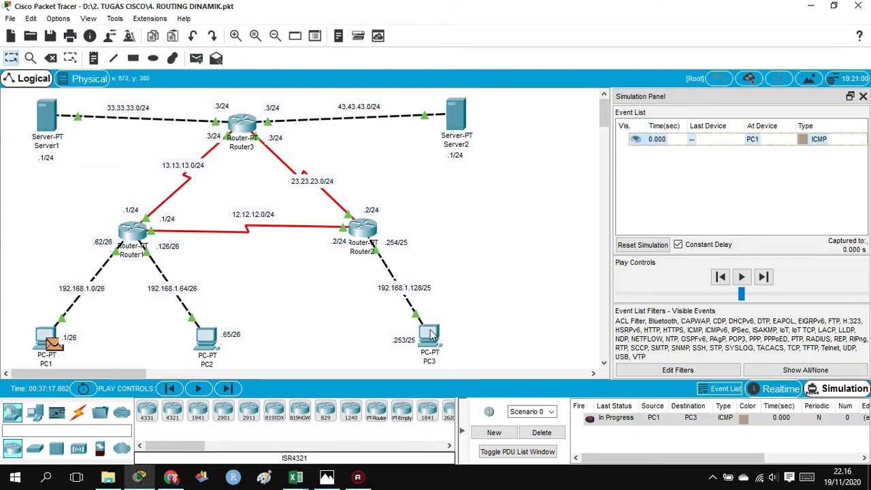
- Step the simulation forward event by event until the PC1-to-PC3 PDU's reply reaches PC1, and delete the scenario
left_click(764, 277)
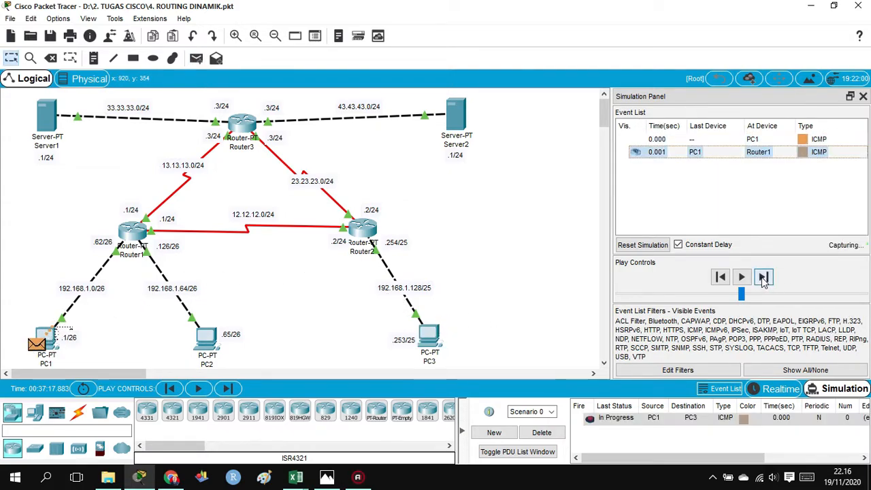
left_click(764, 277)
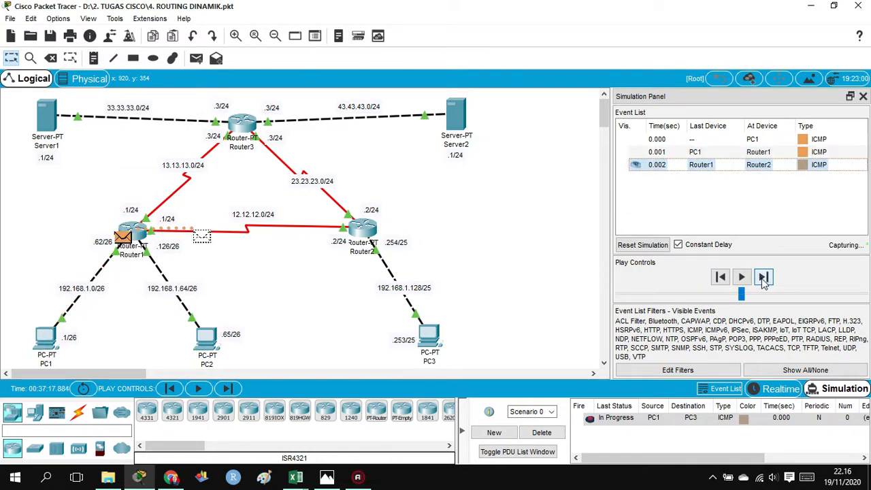
left_click(763, 277)
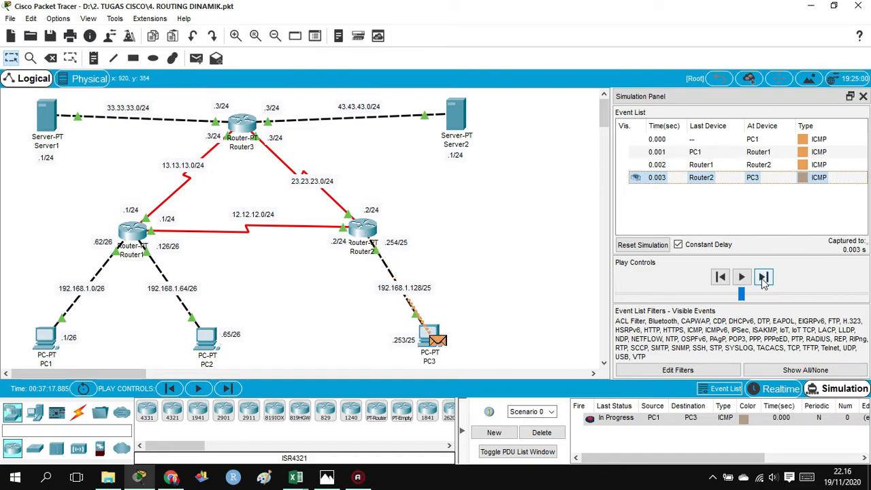
left_click(763, 277)
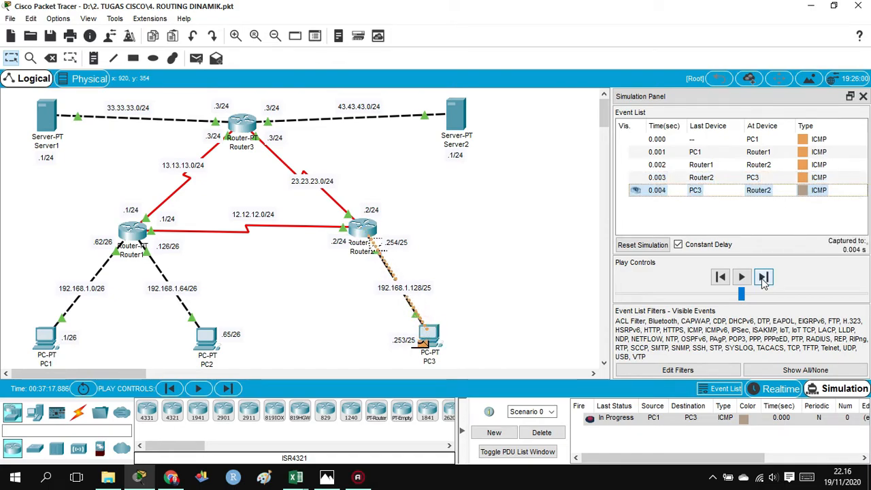
left_click(764, 277)
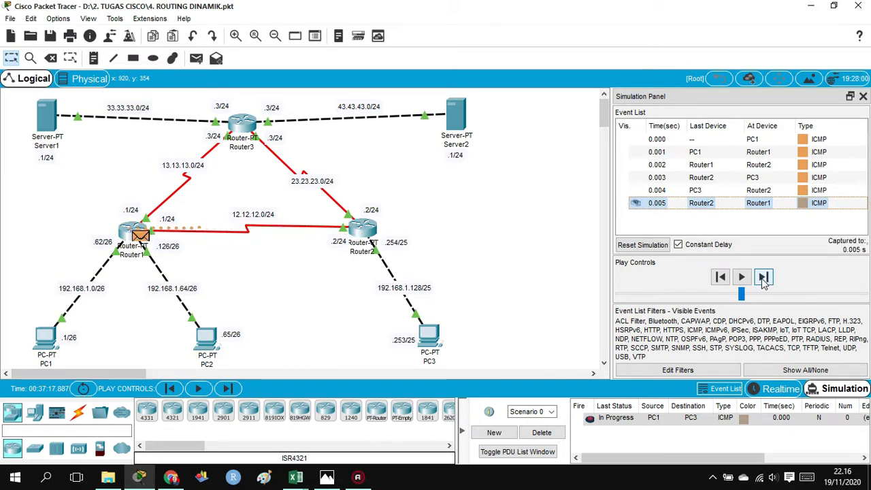
left_click(763, 277)
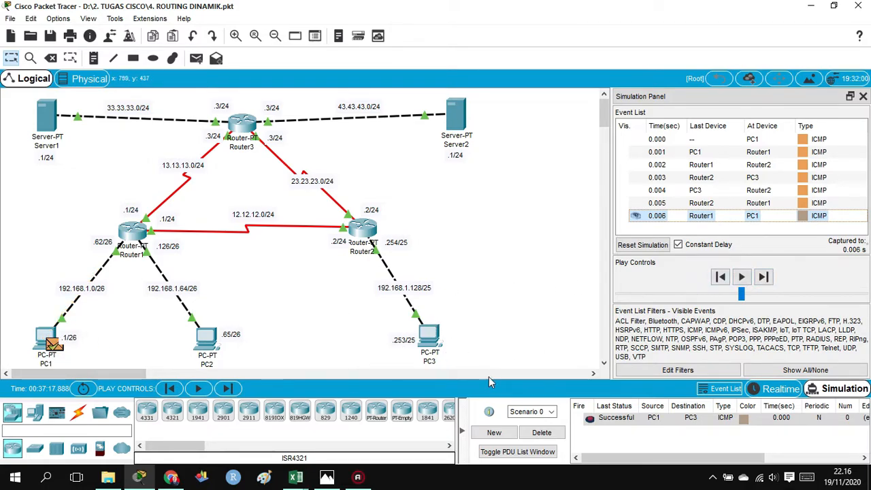
left_click(543, 434)
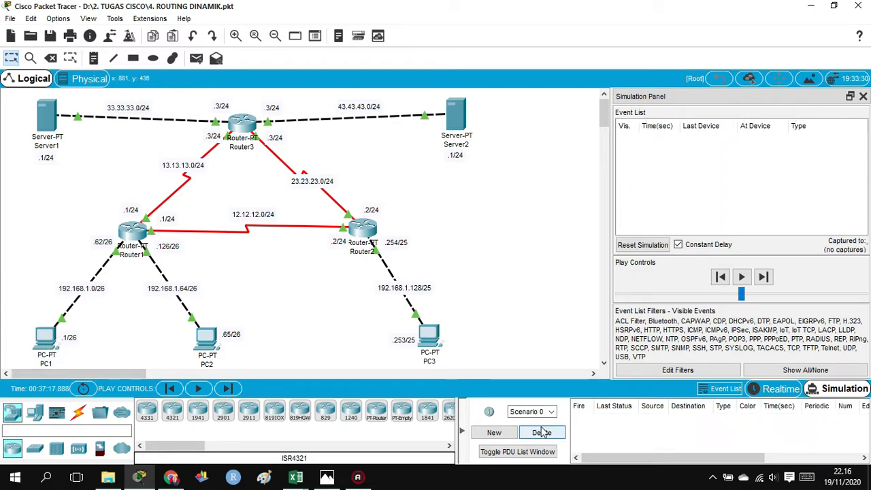
- Add a simple PDU from PC1 to Server1
left_click(196, 60)
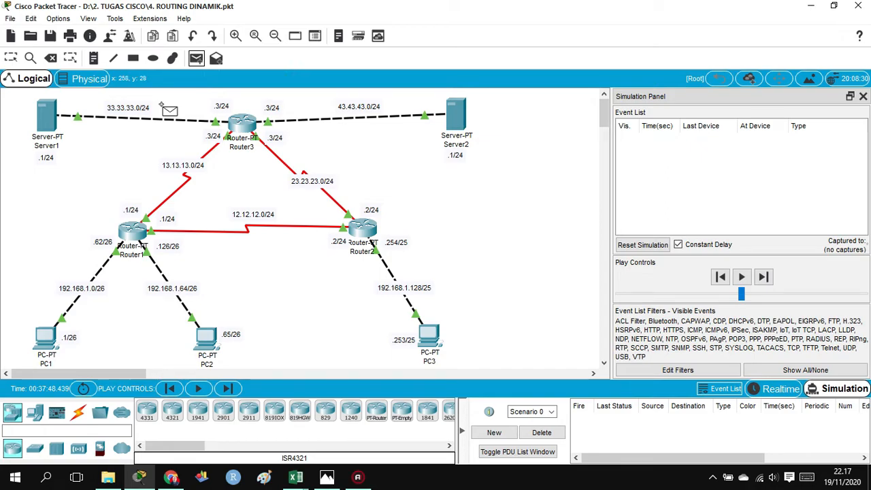
left_click(45, 337)
left_click(49, 116)
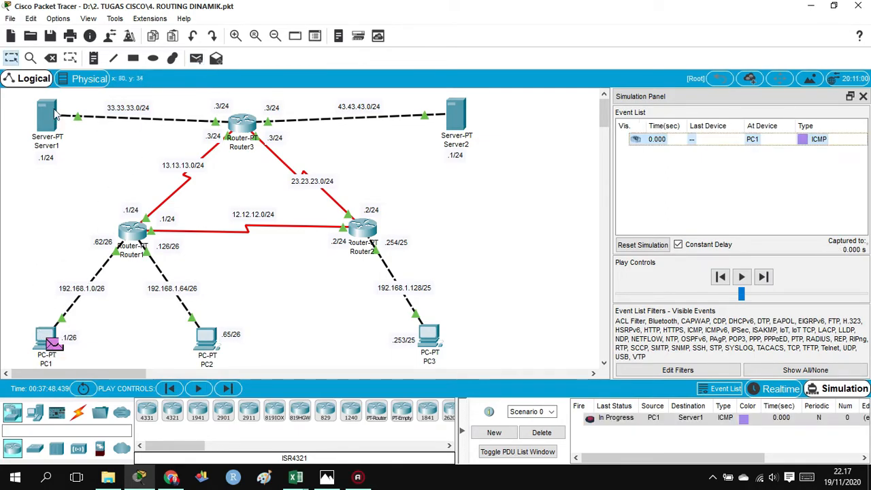
- Step the simulation forward event by event until Server1's reply reaches PC1, and delete the scenario
left_click(763, 277)
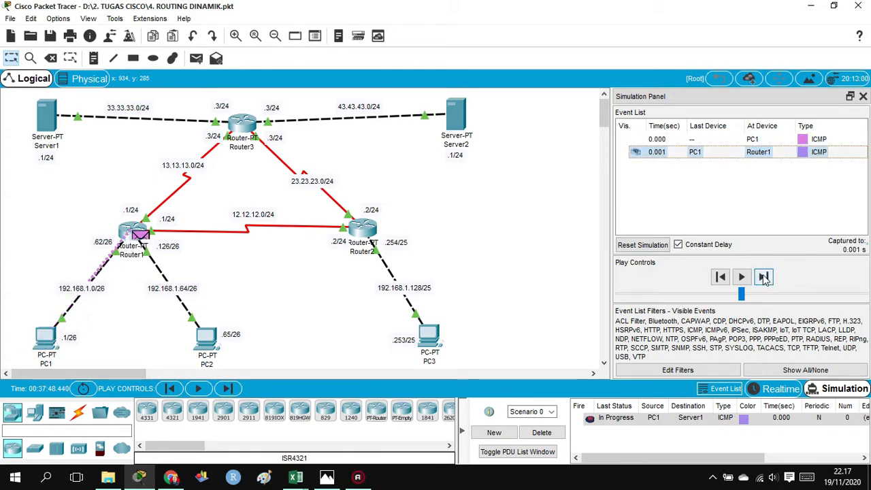
left_click(764, 277)
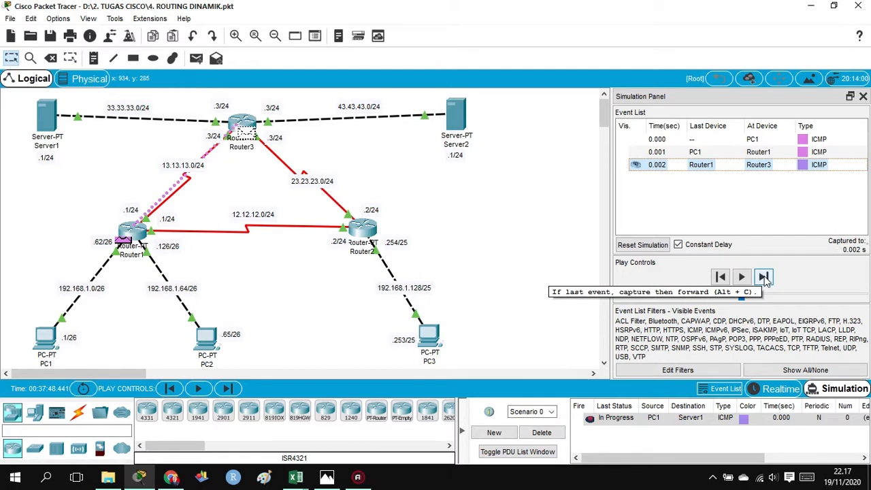
left_click(763, 277)
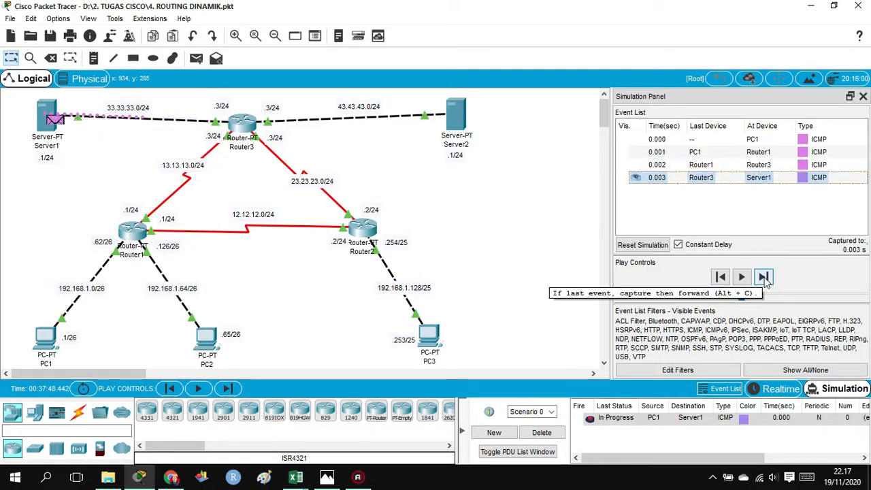
left_click(763, 277)
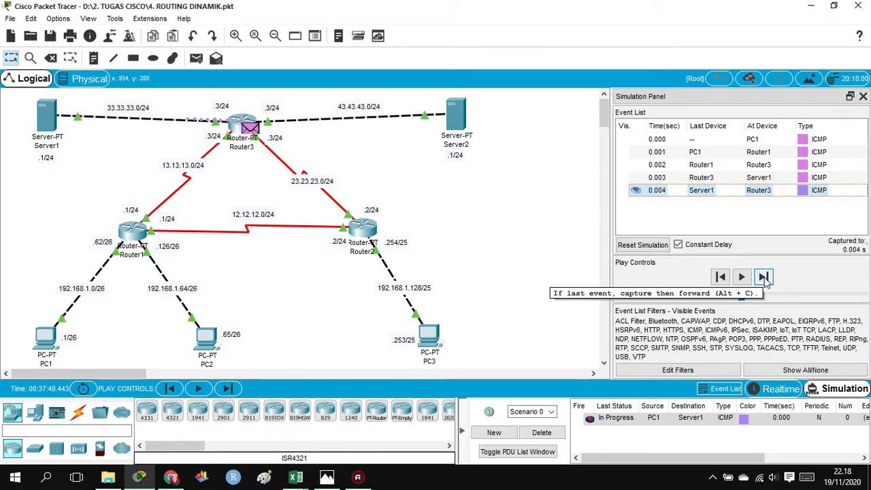
left_click(764, 277)
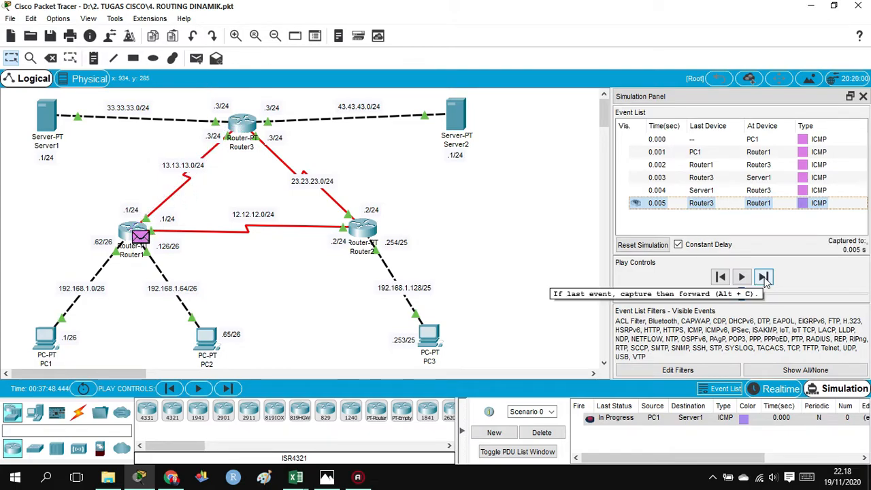
left_click(764, 277)
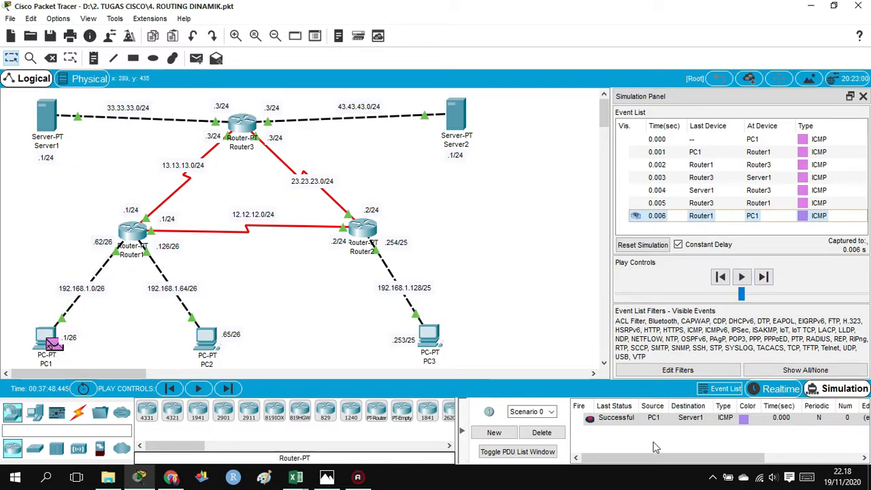
left_click(543, 434)
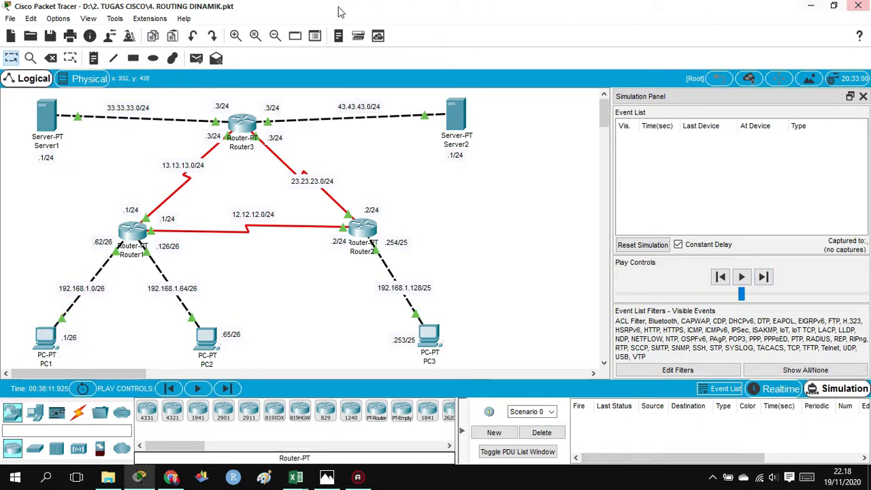
- Add a simple PDU from PC1 to Server2
left_click(196, 59)
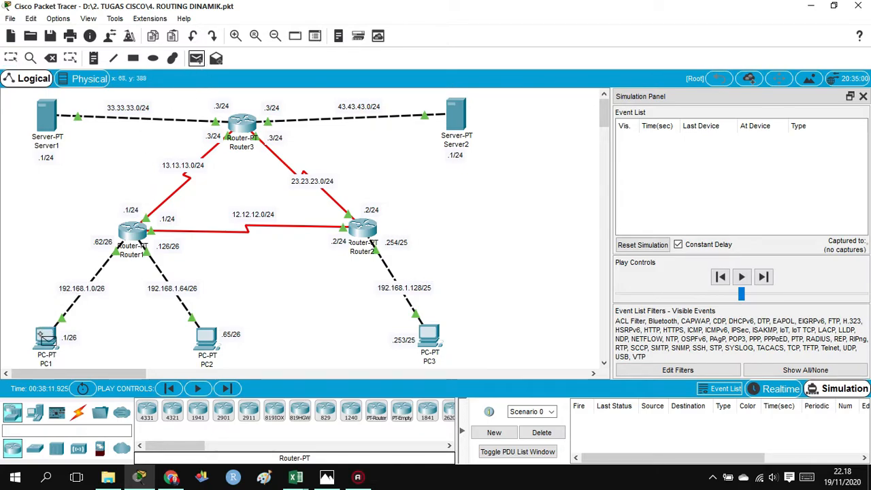
left_click(44, 337)
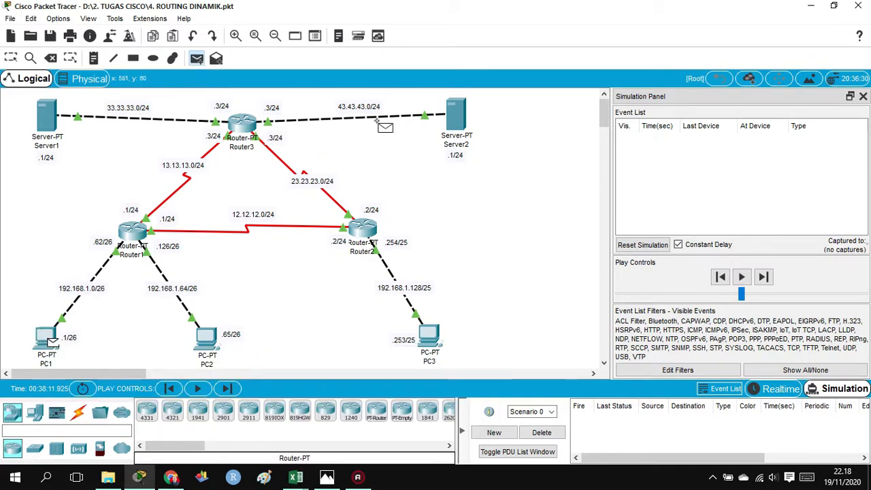
left_click(455, 114)
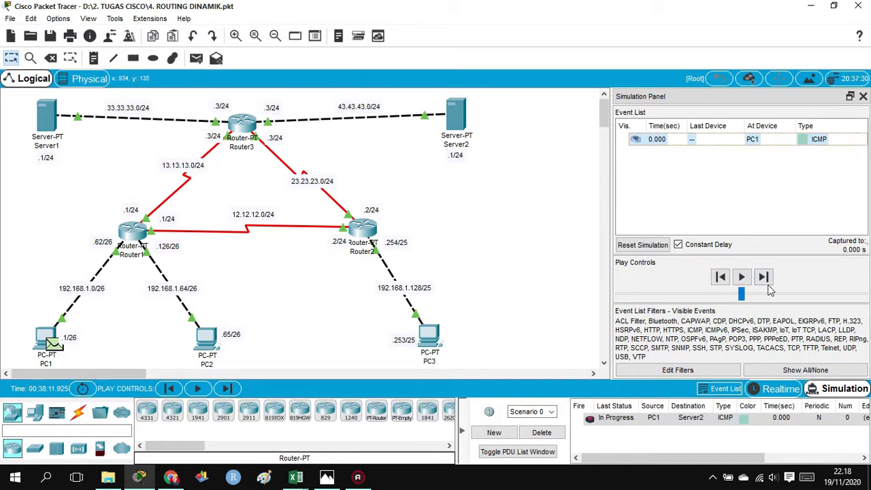
- Step the simulation forward event by event until Server2's reply reaches PC1, and delete the scenario
left_click(766, 280)
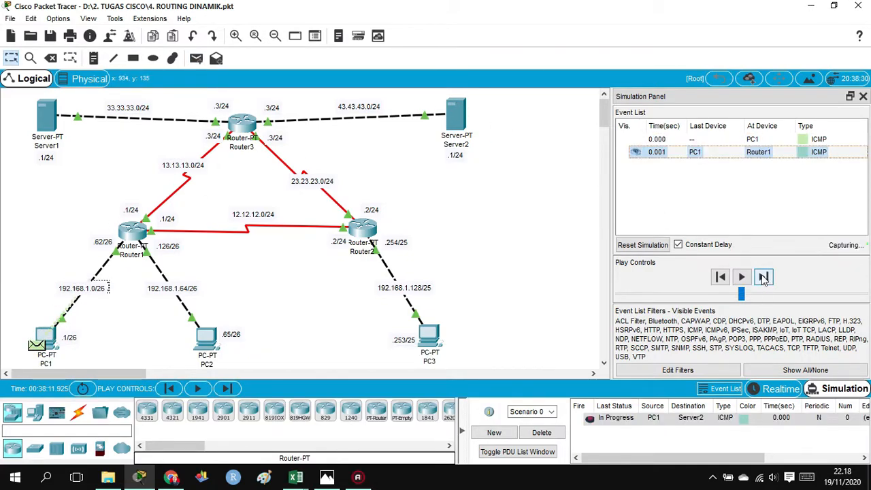
left_click(762, 276)
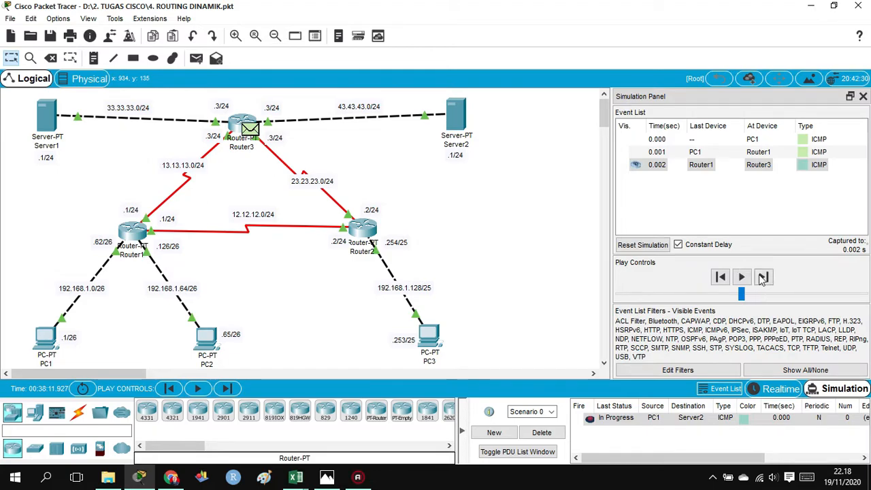
left_click(763, 277)
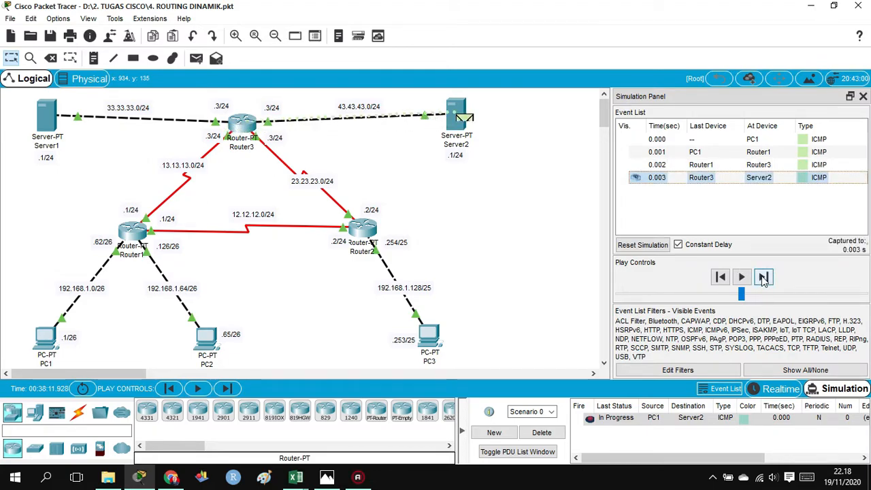
left_click(762, 277)
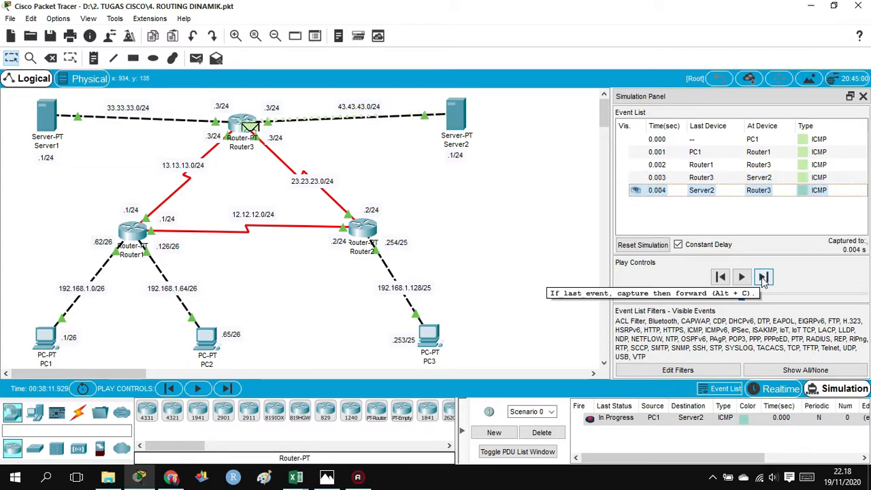
left_click(763, 277)
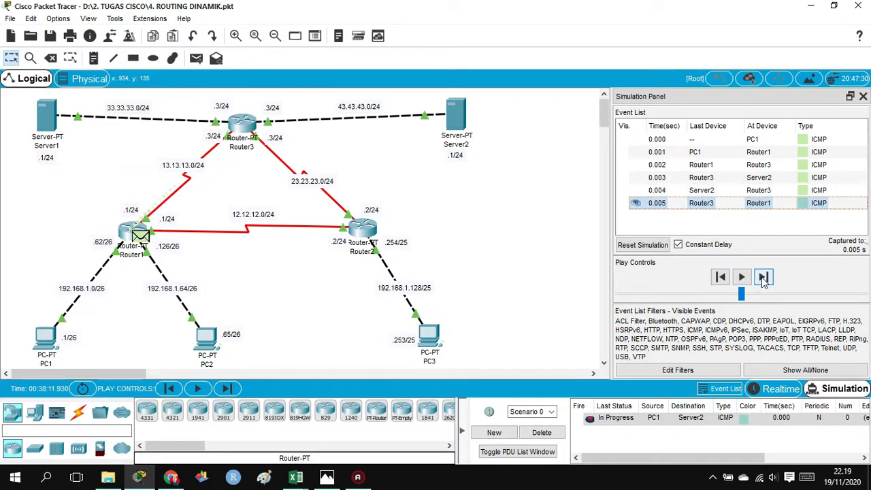
left_click(762, 277)
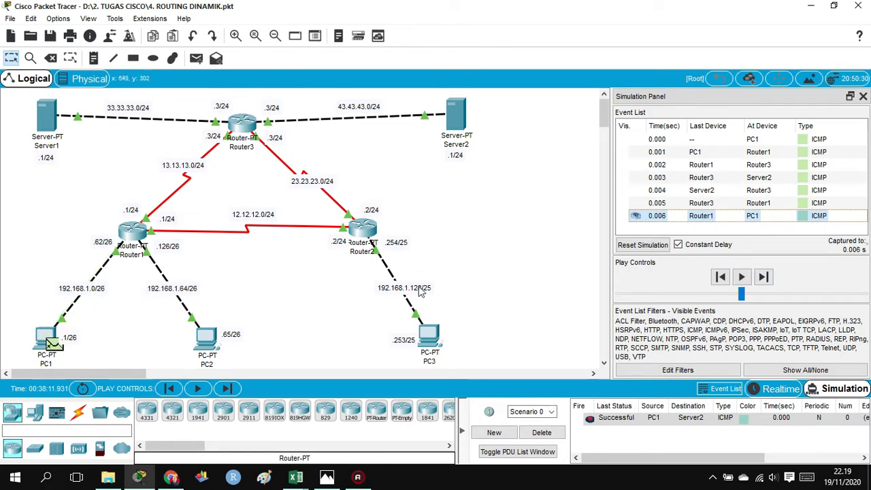
left_click(542, 434)
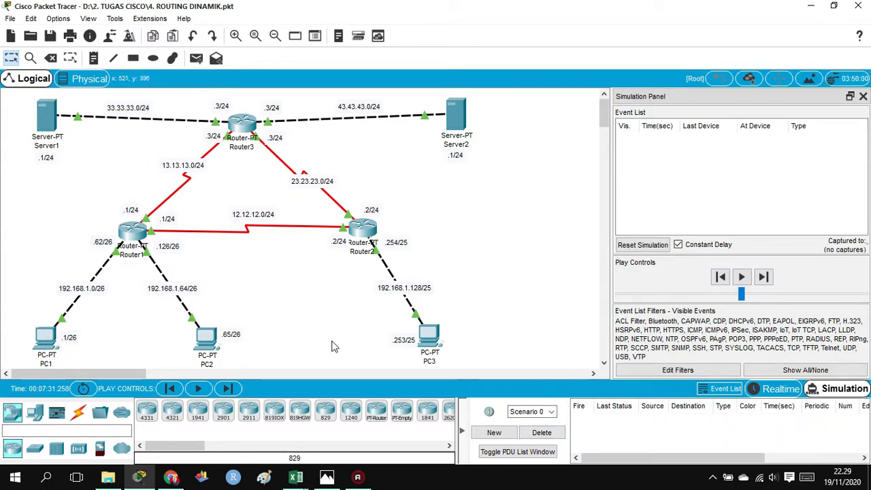
- Read point 8 of the Routing Dinamik instructions in Chrome, and switch Packet Tracer back to Realtime mode
left_click(171, 477)
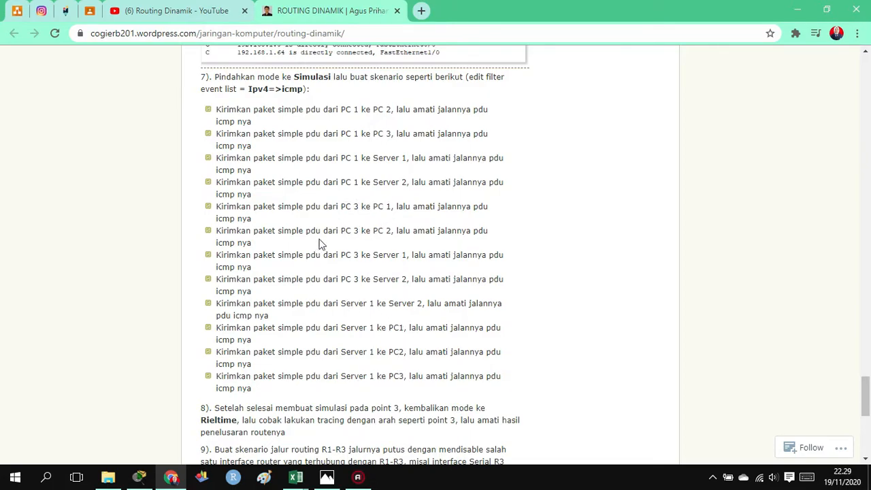
scroll(216, 355, "down", 2)
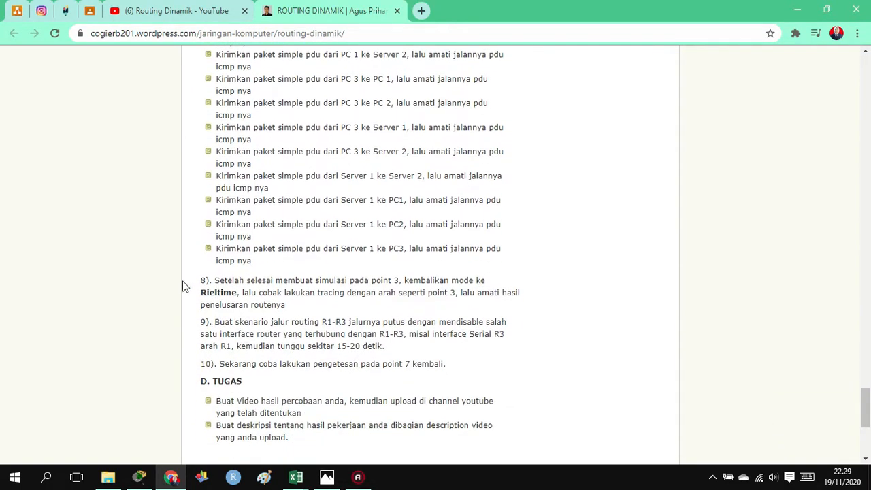
scroll(183, 286, "down", 1)
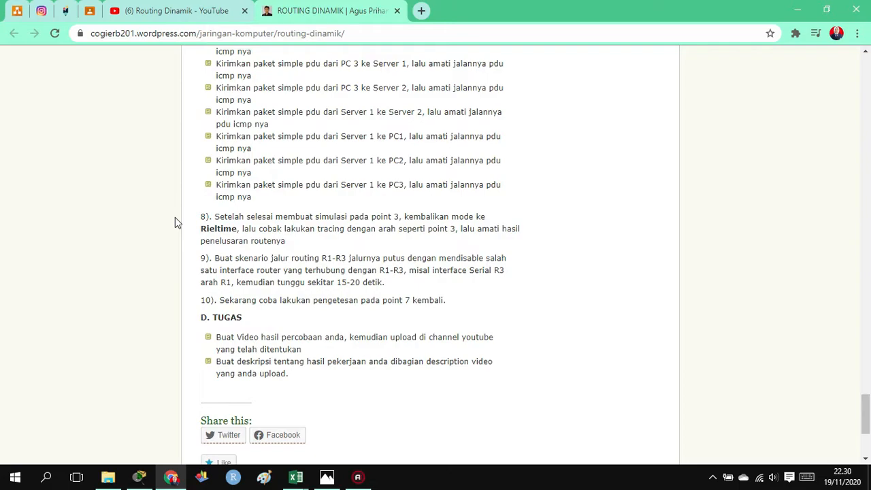
left_click(138, 478)
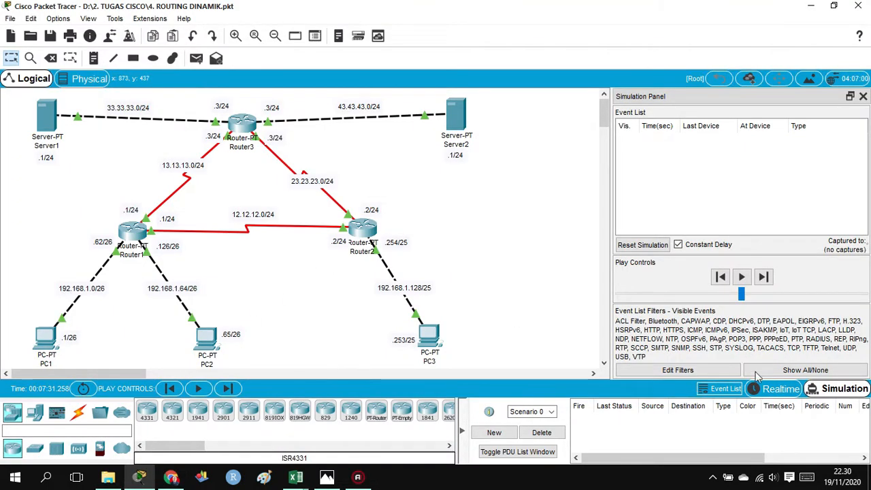
left_click(780, 389)
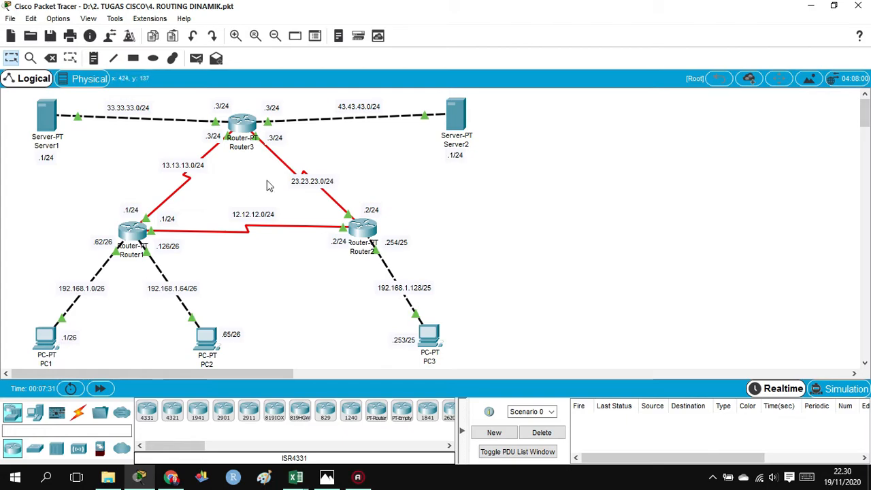
- Open PC1's Command Prompt, with its window moved clear of the topology
left_click(45, 337)
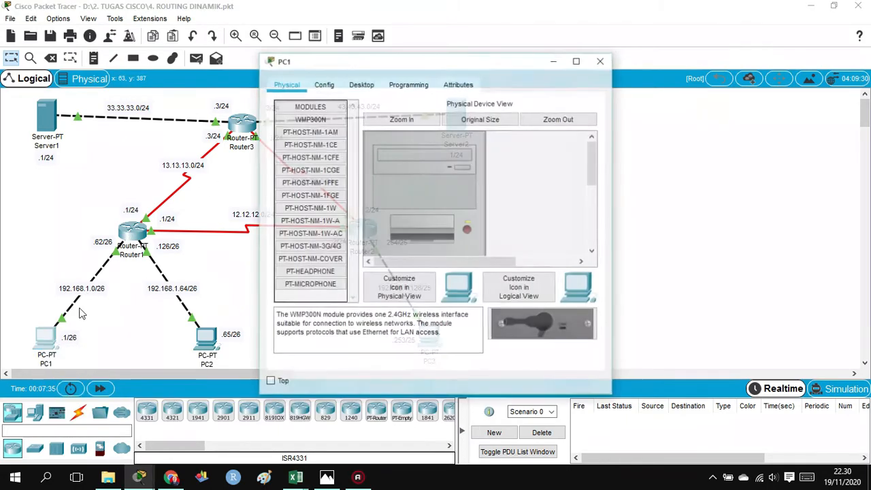
left_click(355, 86)
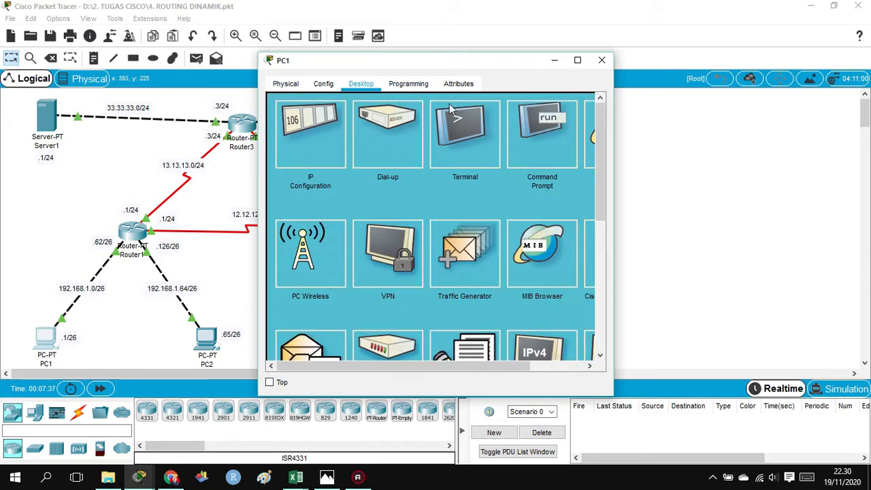
left_click_drag(530, 63, 753, 52)
left_click(776, 126)
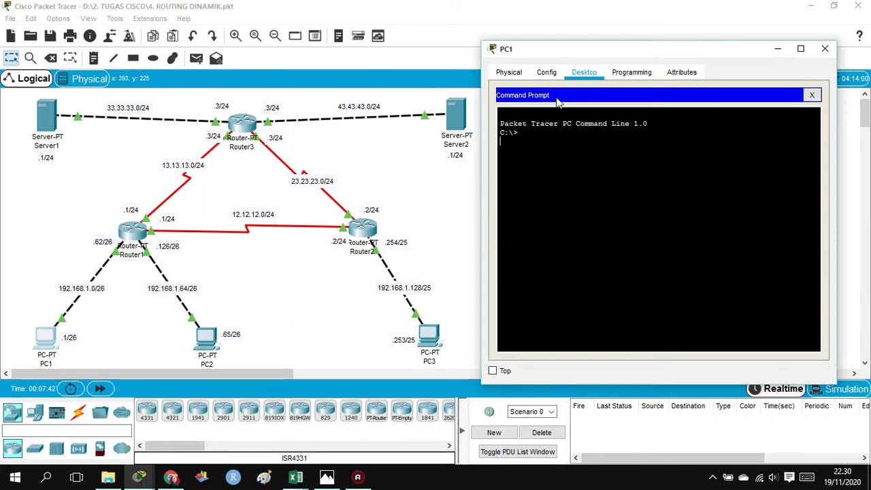
- Trace the route from PC1 to PC3 at 192.168.1.253 and go through the listed hops
type("tracert")
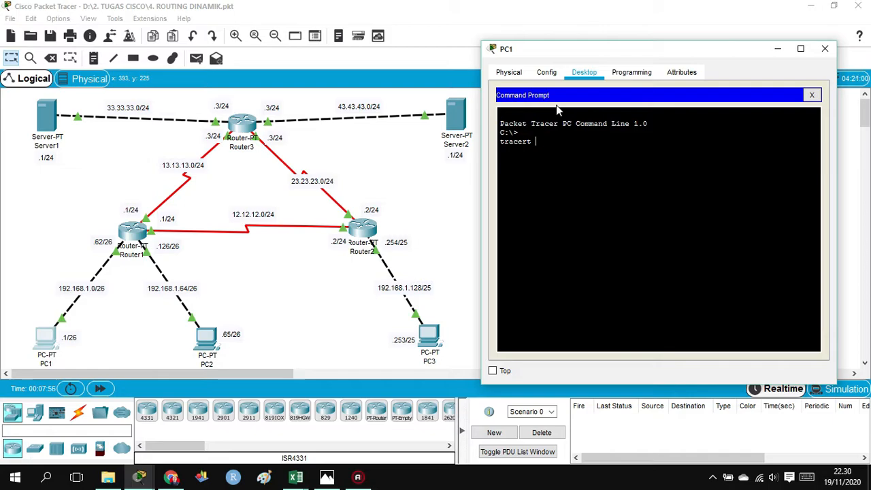
type("192.168.1.")
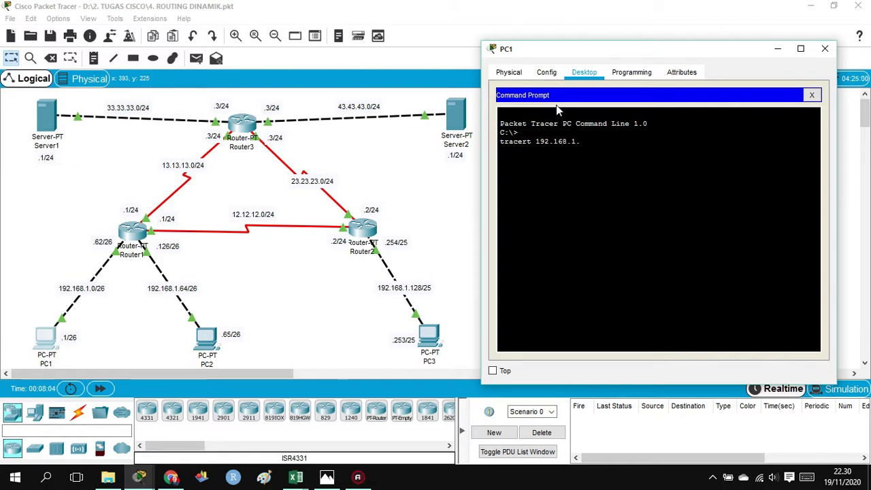
type("253")
key("Return")
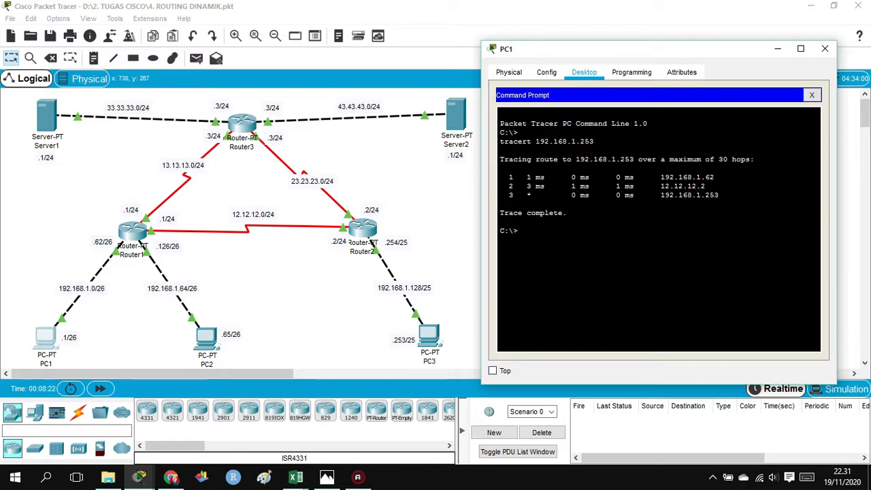
left_click_drag(715, 177, 656, 186)
left_click_drag(719, 195, 660, 194)
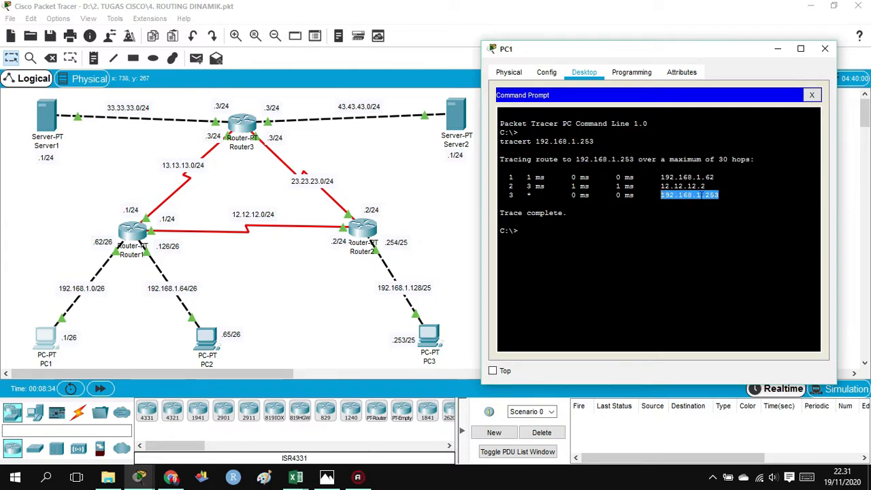
left_click(705, 195)
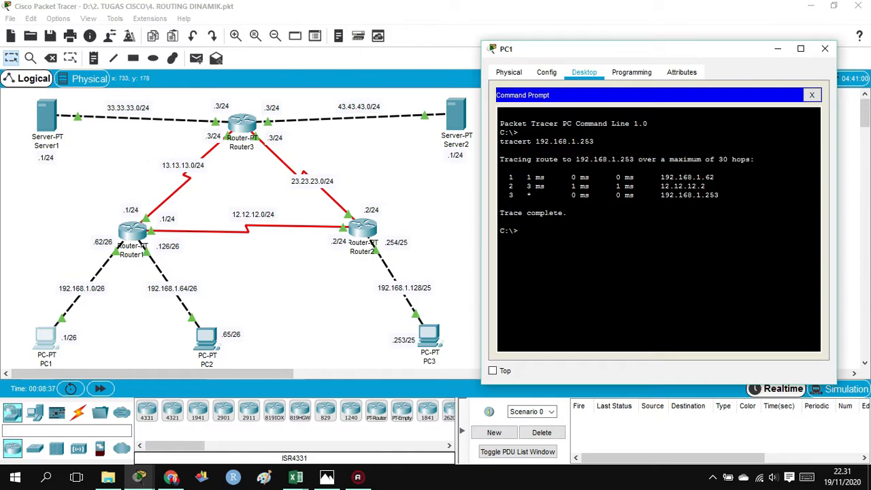
- Trace the route from PC1 to Server1 at 33.33.33.1 and go through the listed hops
type("tracert 33.33.33")
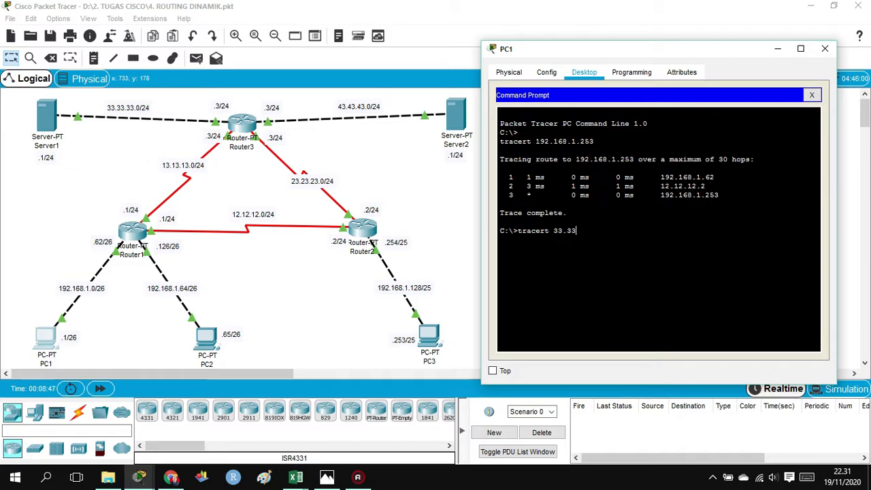
type(".1")
key("Return")
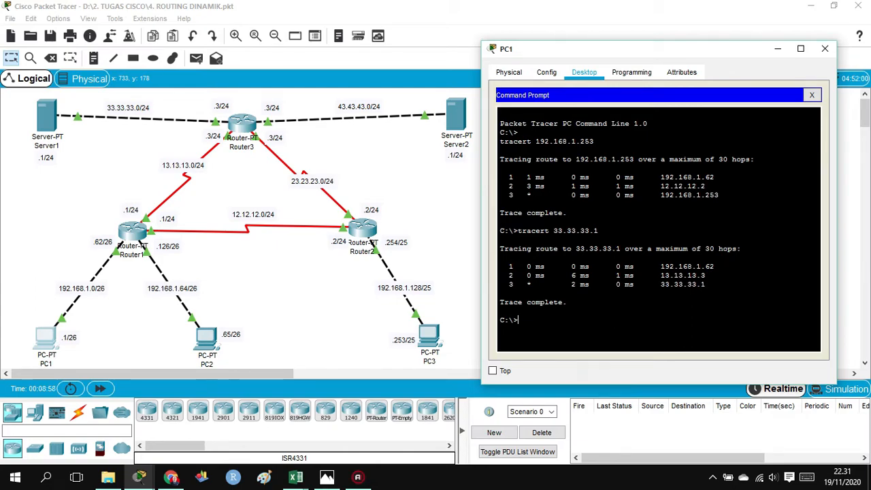
left_click_drag(657, 266, 714, 266)
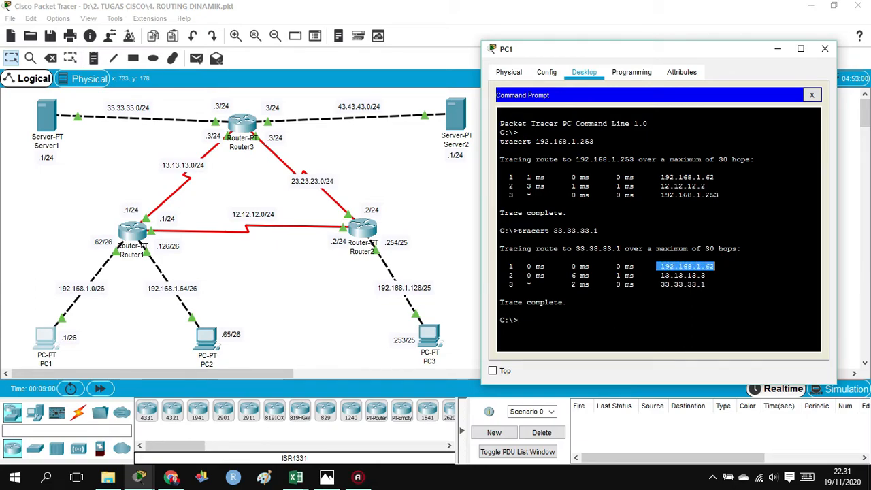
left_click(715, 266)
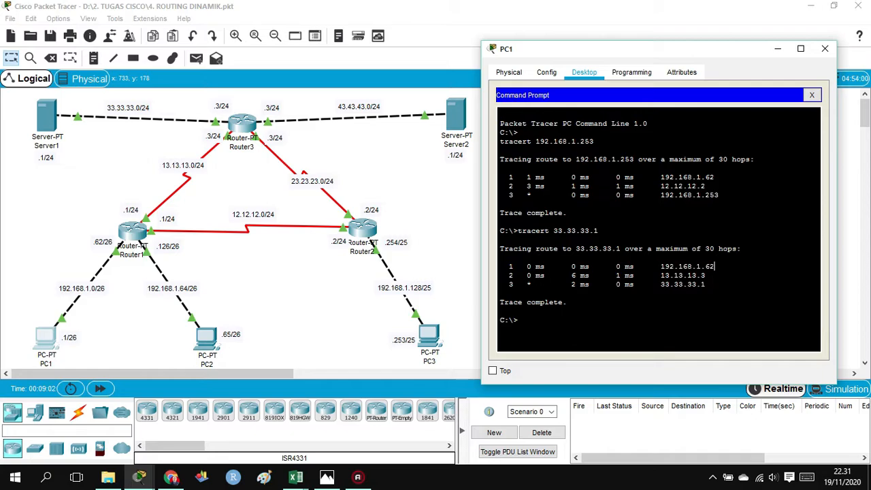
left_click_drag(714, 266, 661, 284)
left_click(519, 320)
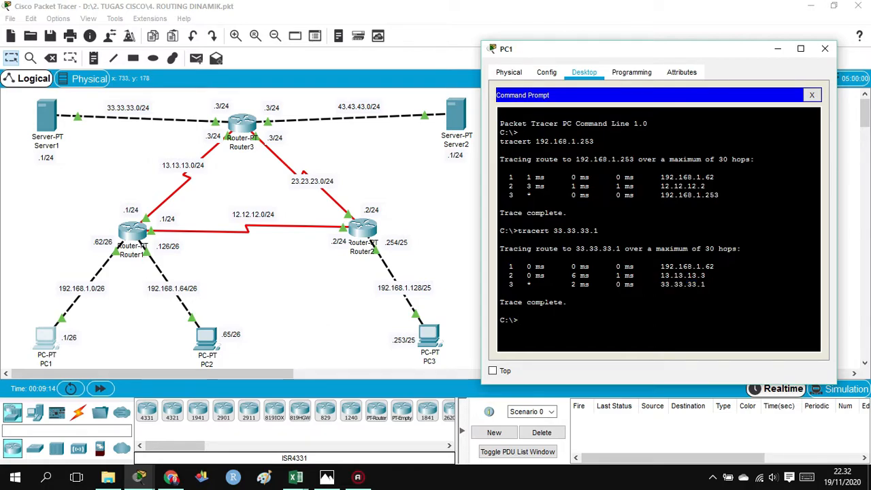
- Trace the route from PC1 to Server2 at 43.43.43.1, go through the hops, and close PC1's window
type("tracert ")
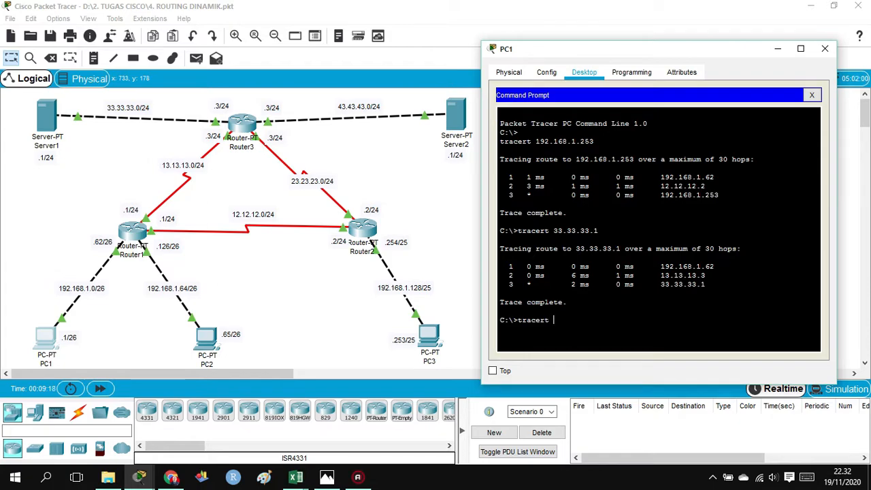
type("43.43.43.1")
key("Return")
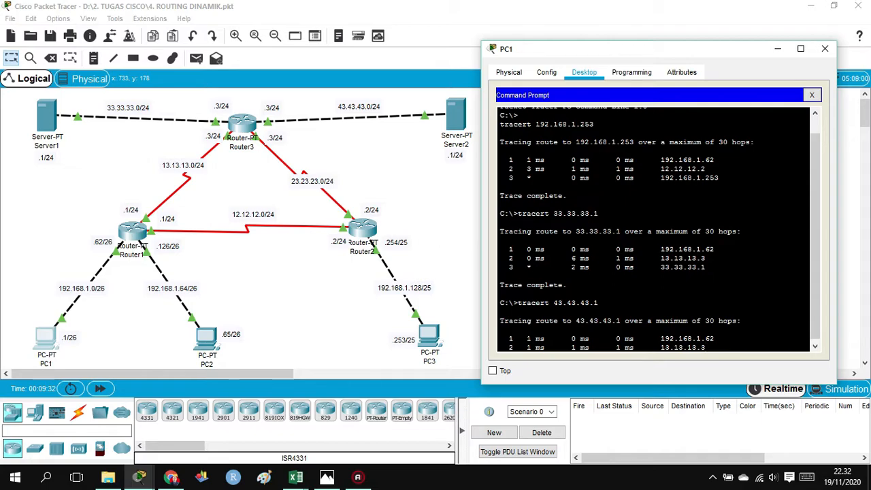
mouse_move(715, 293)
left_mouse_down()
mouse_move(657, 293)
mouse_move(657, 302)
mouse_move(706, 312)
mouse_move(662, 311)
left_mouse_up()
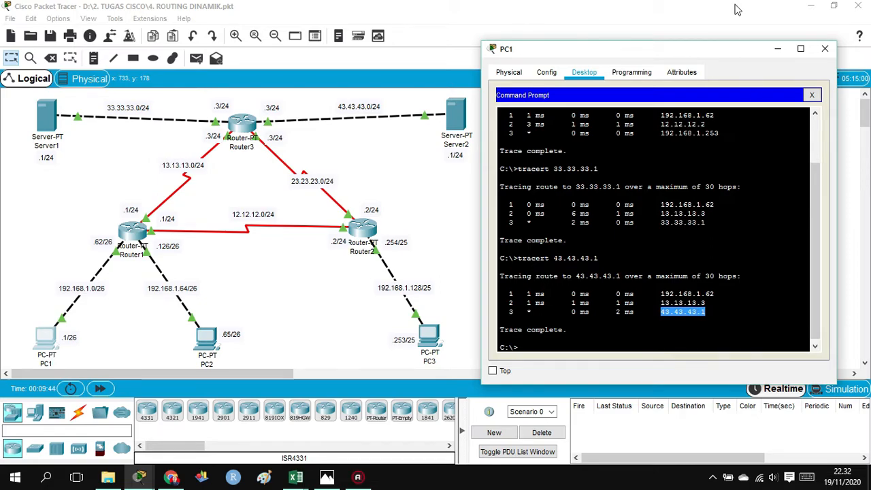
left_click(825, 51)
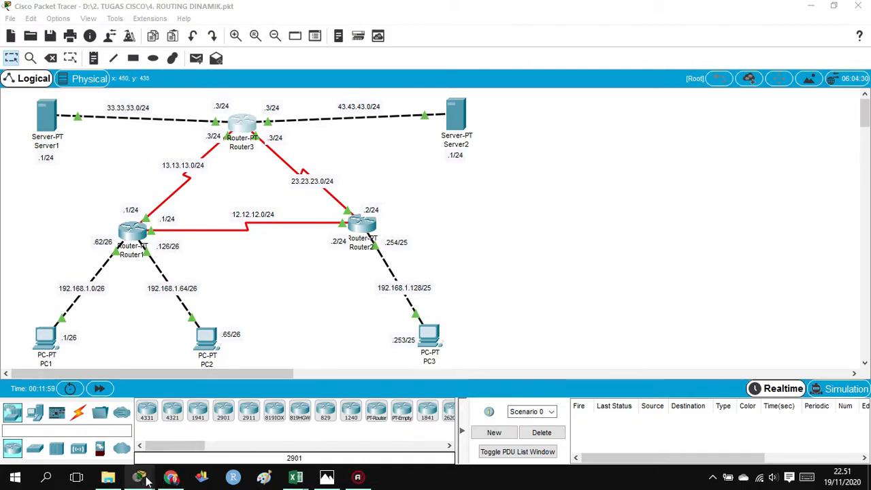
- Consult point 9 of the instructions in Chrome, and disable Router3's Serial2/0 port in Packet Tracer to break the R1-R3 link
left_click(170, 477)
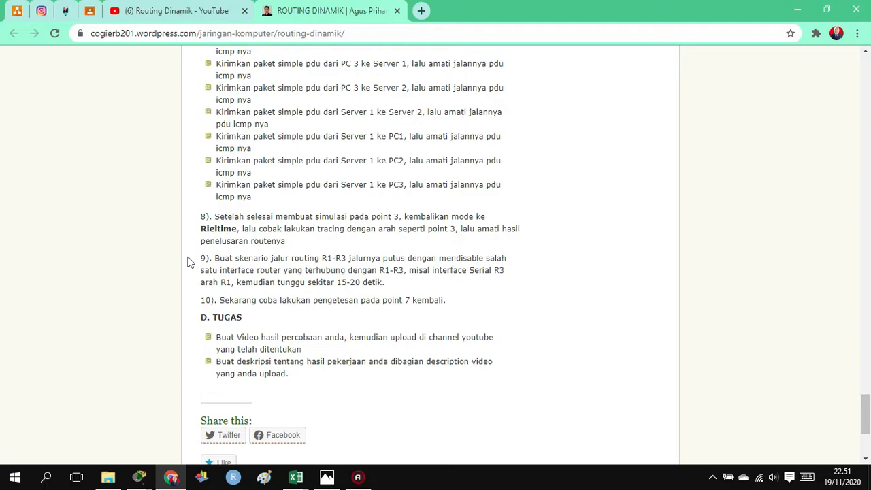
left_click(141, 477)
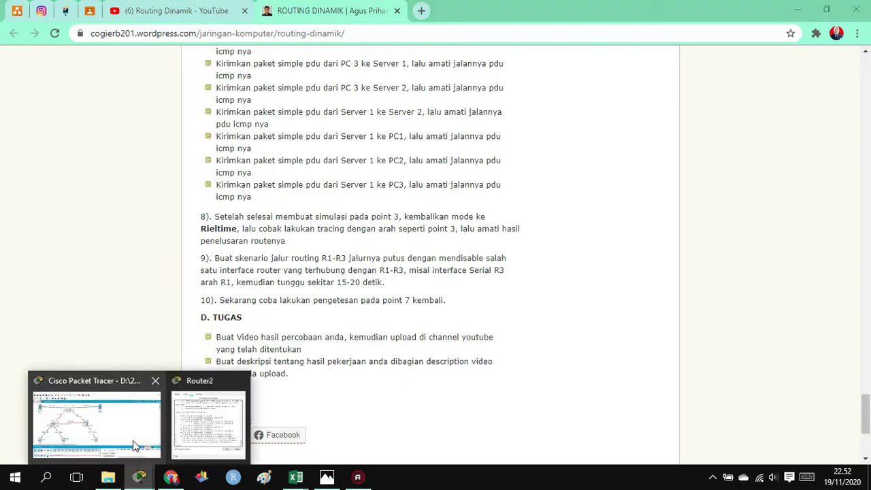
left_click(143, 411)
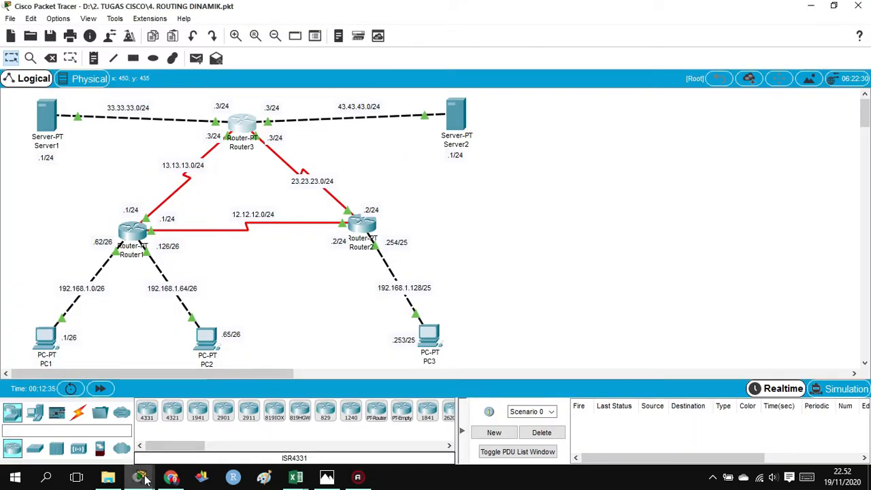
left_click(242, 380)
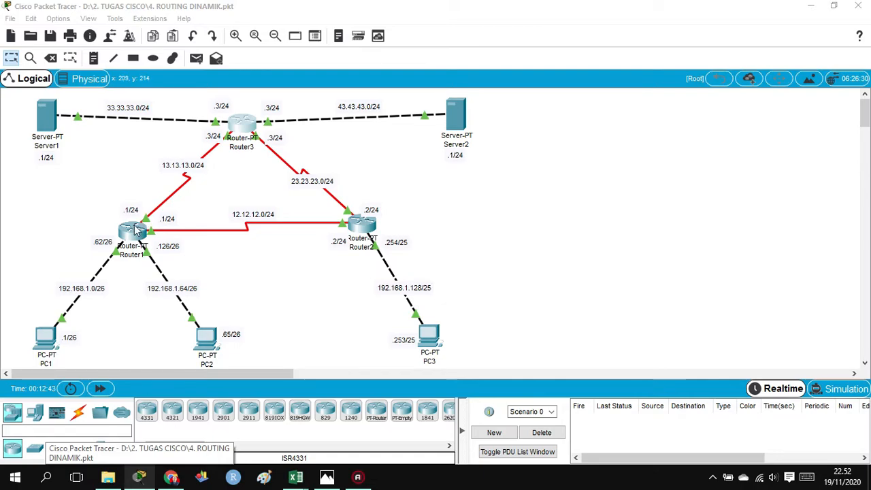
left_click(243, 126)
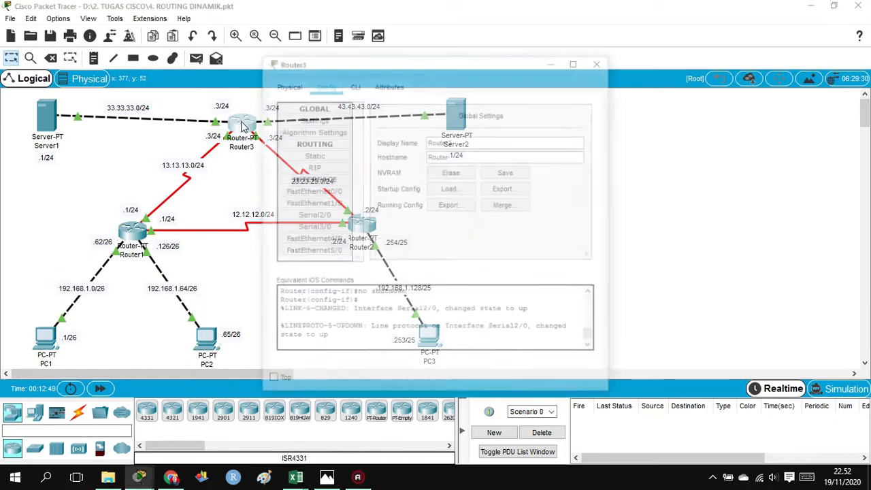
left_click_drag(439, 64, 626, 53)
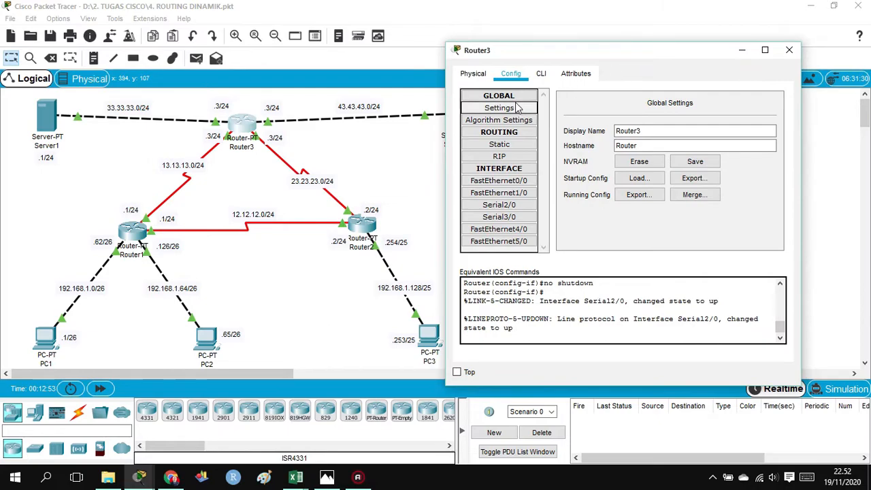
left_click(495, 207)
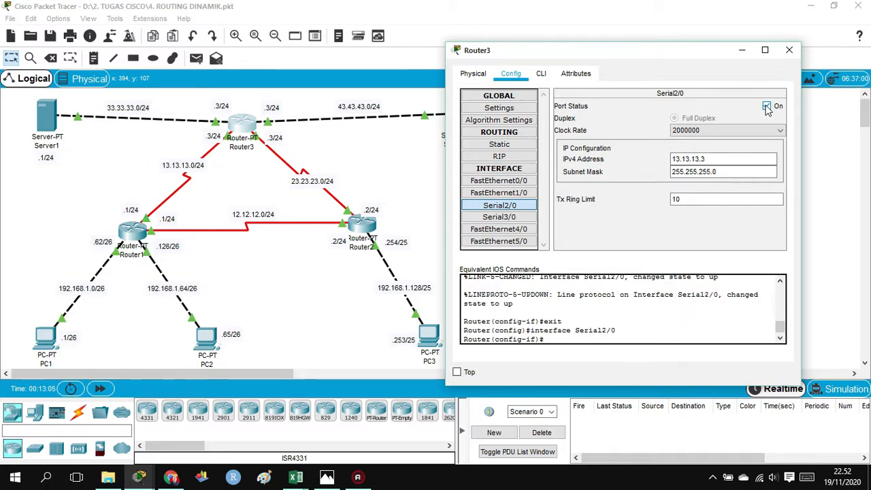
left_click(766, 107)
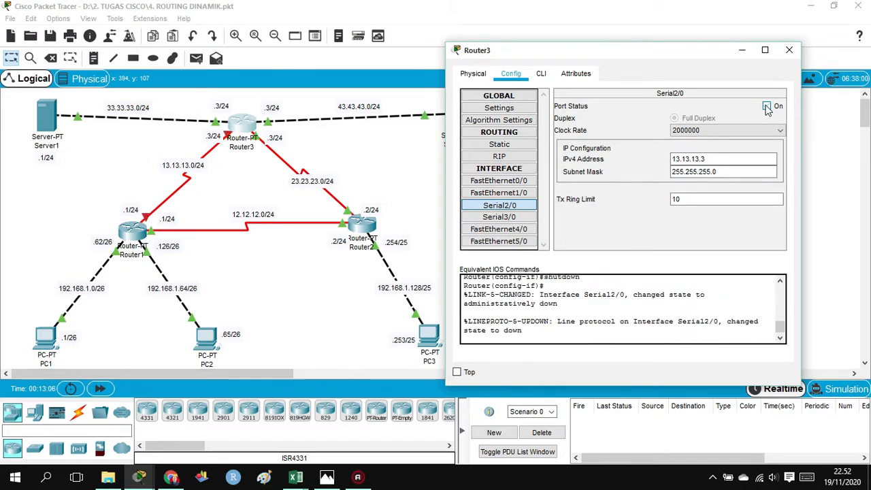
left_click(789, 50)
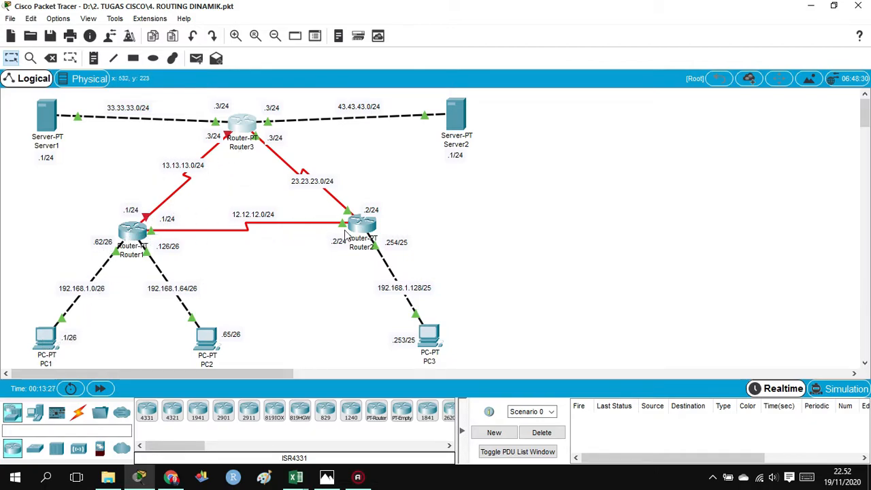
- Consult point 10 of the instructions in Chrome, and switch Packet Tracer to Simulation mode
mouse_move(242, 125)
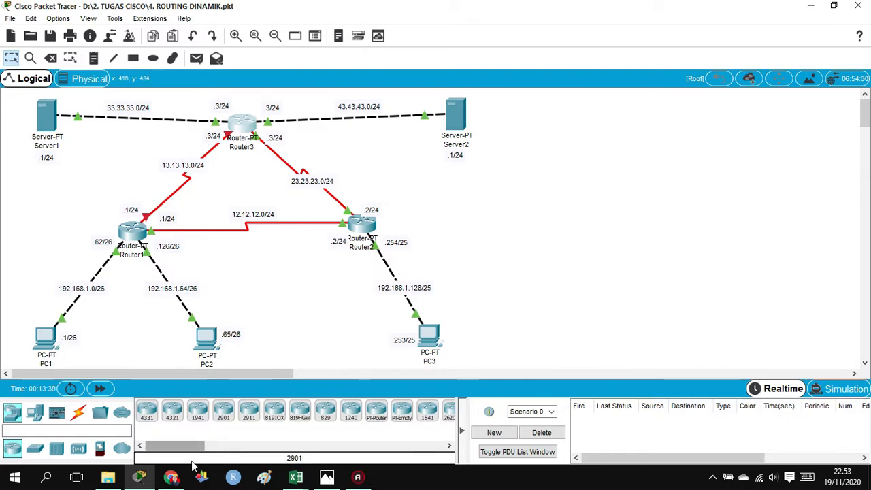
left_click(171, 476)
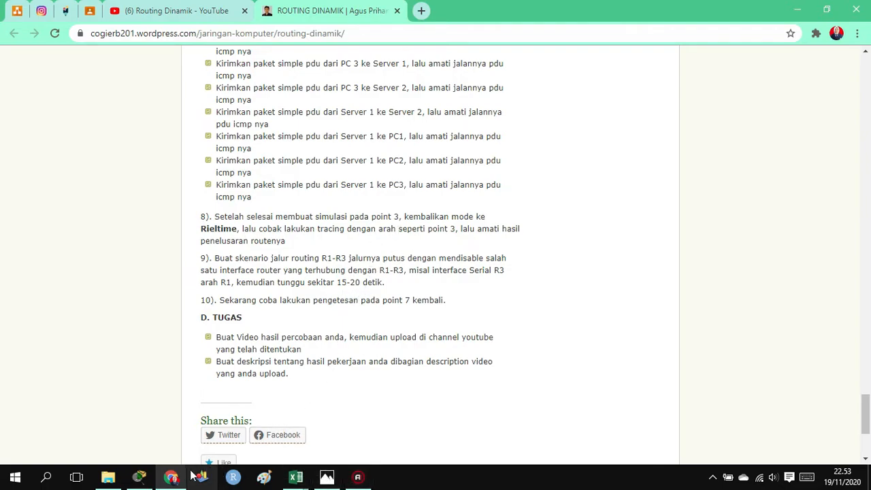
left_click(139, 477)
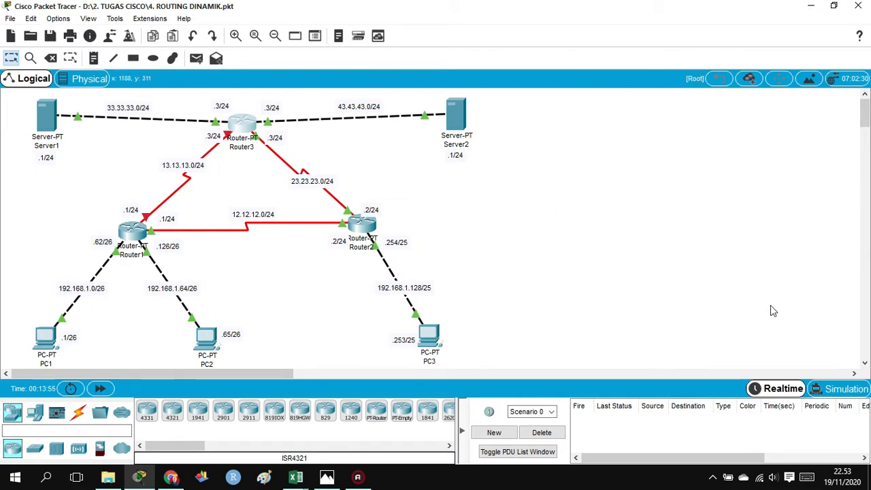
left_click(829, 398)
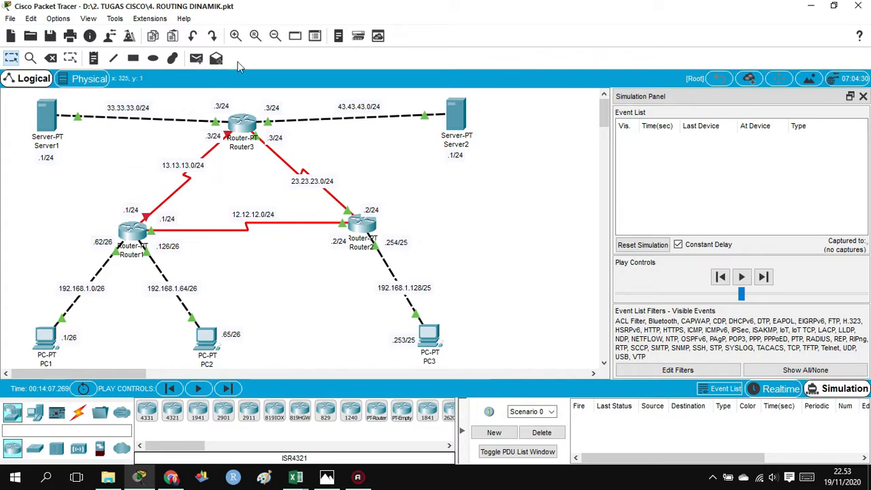
- Add a simple PDU from PC1 to Server1 and advance the simulation event by event until it reaches Server1
left_click(195, 60)
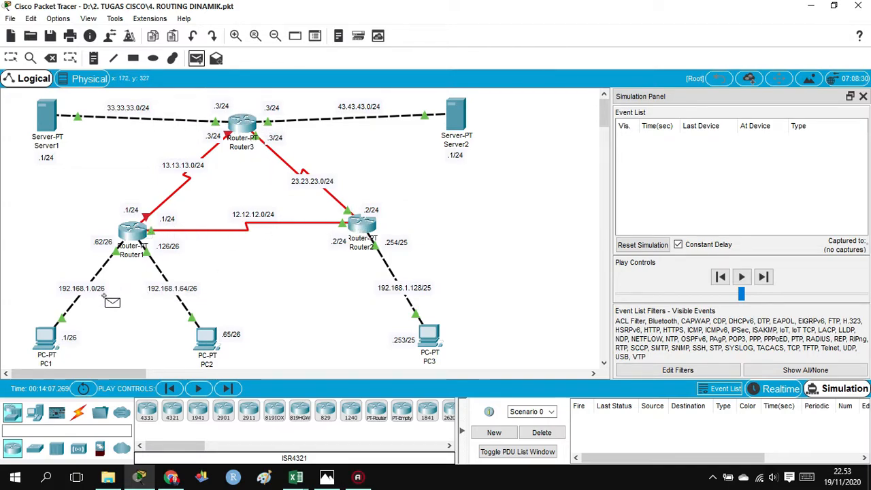
mouse_move(50, 337)
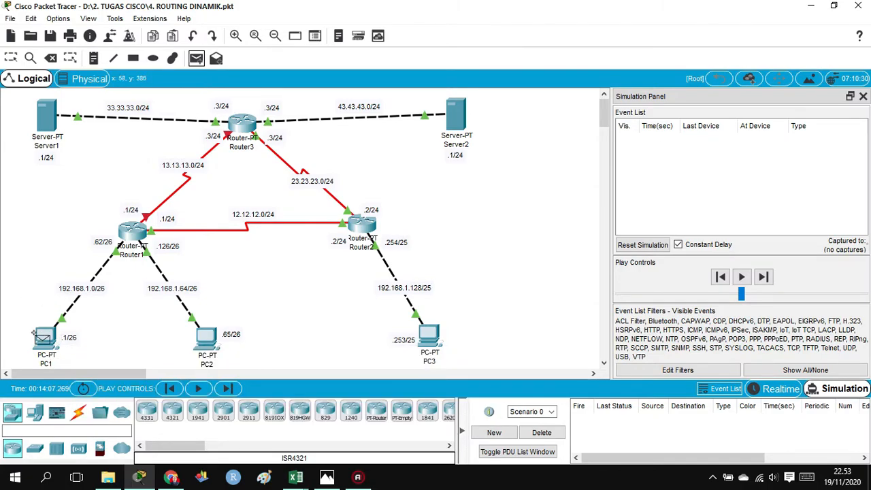
left_click(42, 336)
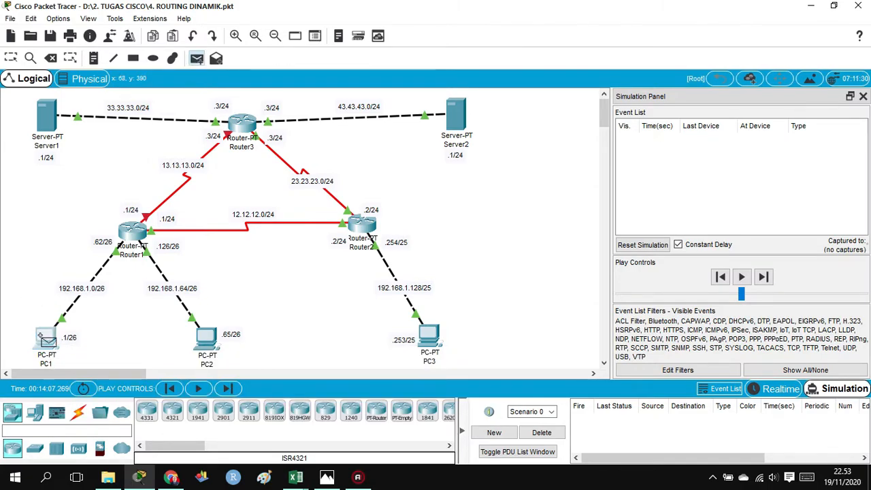
left_click(47, 116)
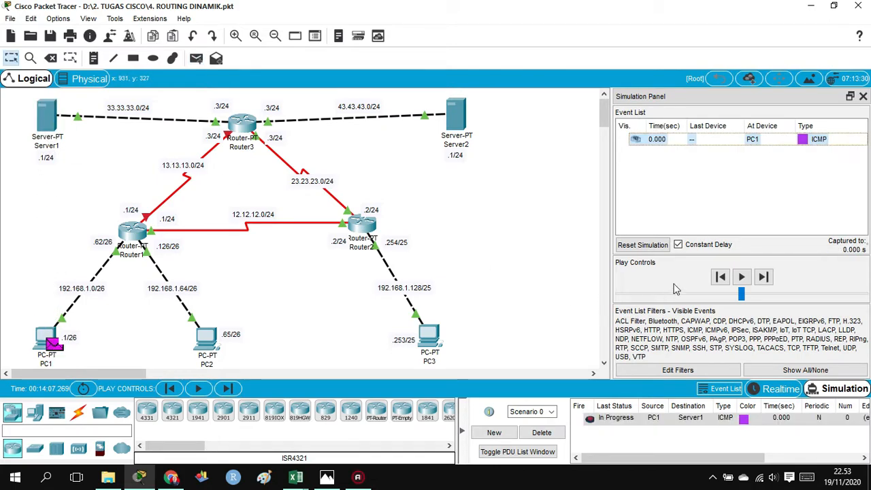
left_click(763, 278)
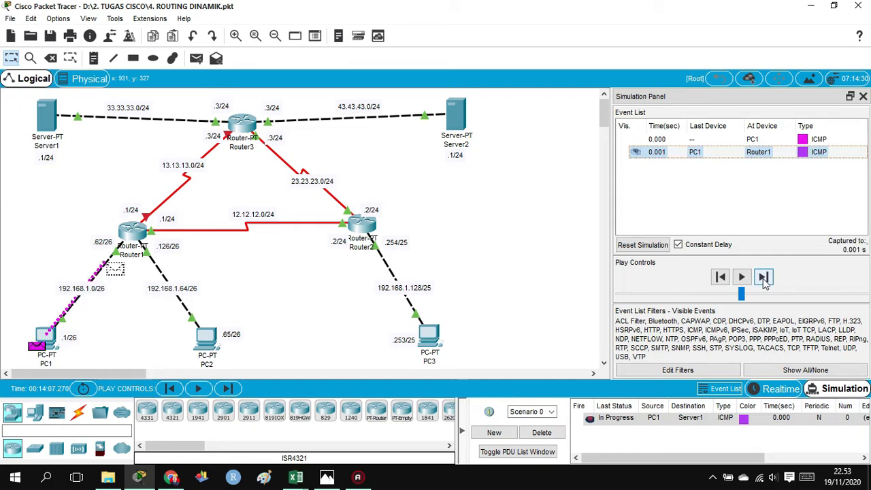
left_click(763, 278)
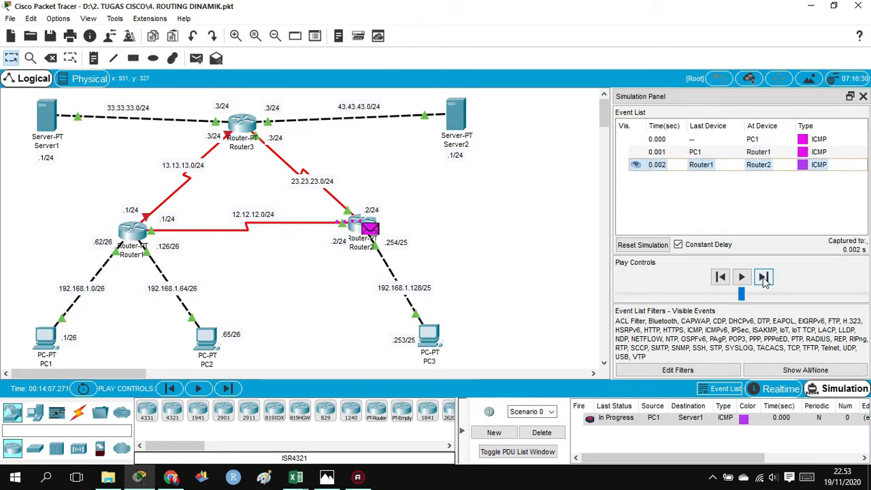
left_click(763, 278)
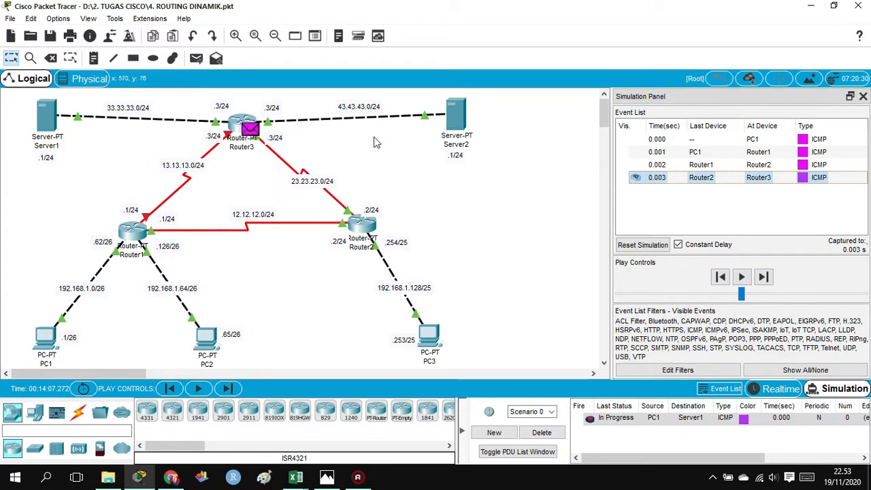
left_click(421, 149)
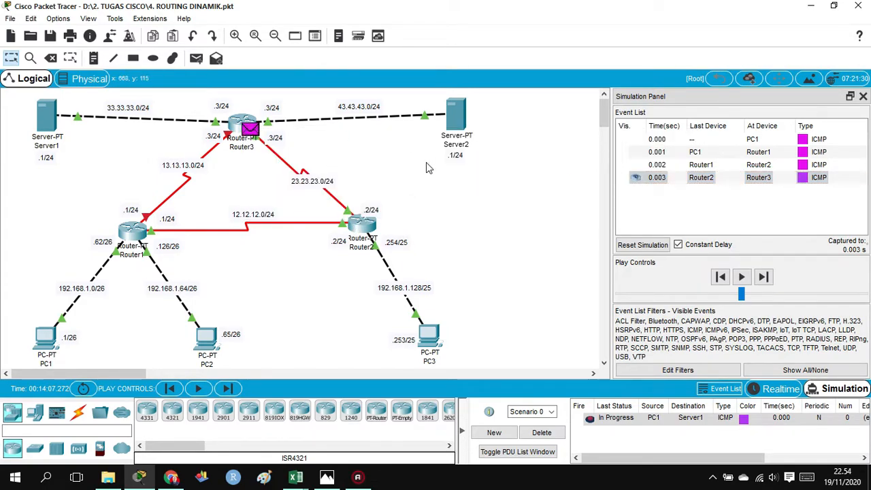
left_click(763, 276)
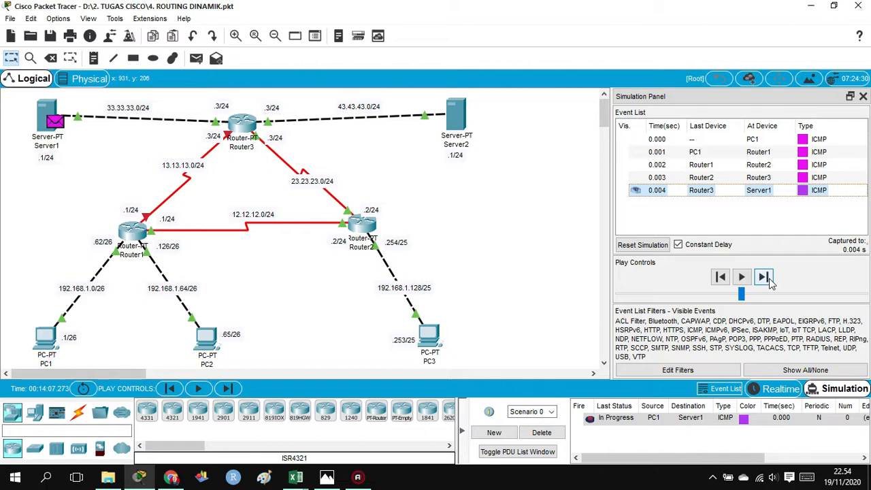
- Advance the simulation until Server1's reply arrives back at PC1, and delete Scenario 0's PDU
left_click(769, 280)
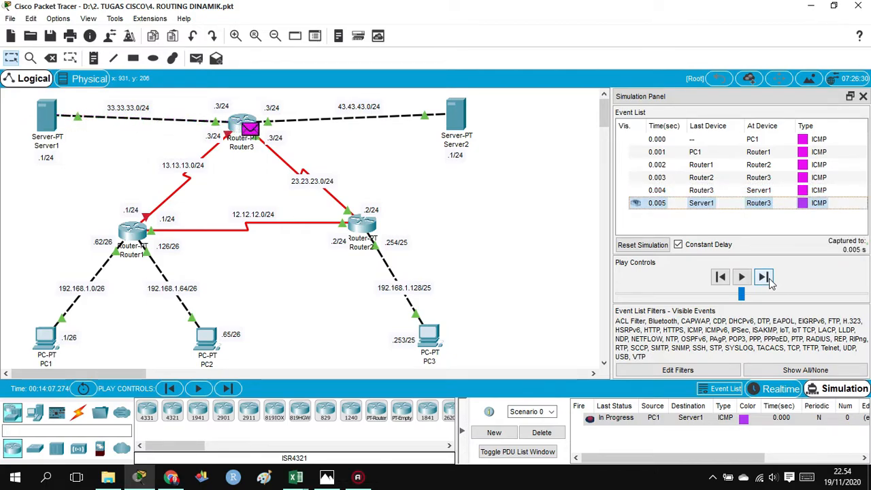
left_click(770, 281)
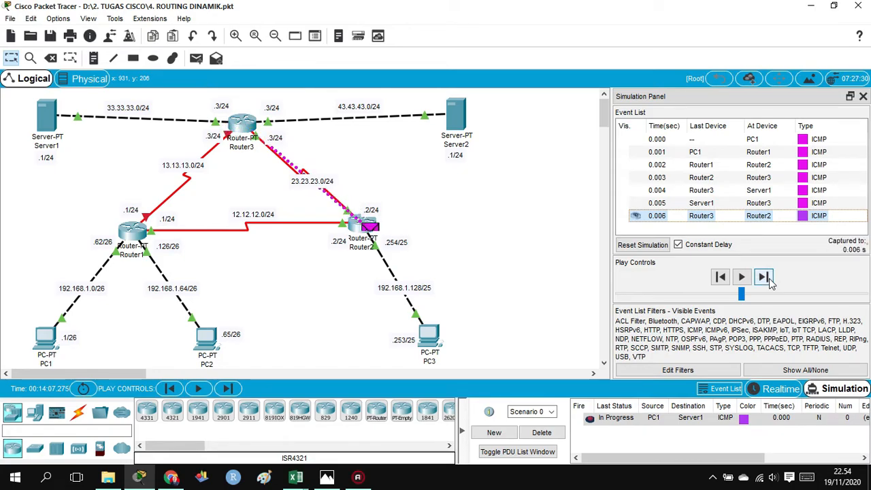
left_click(770, 280)
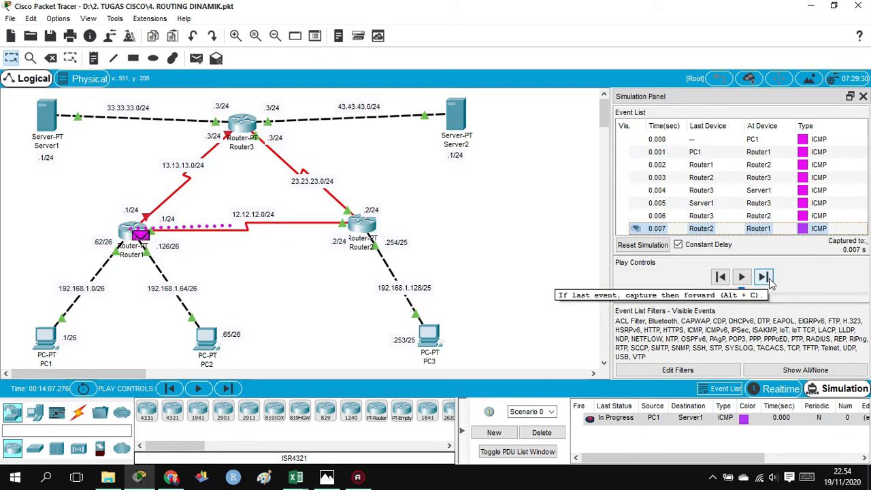
left_click(769, 281)
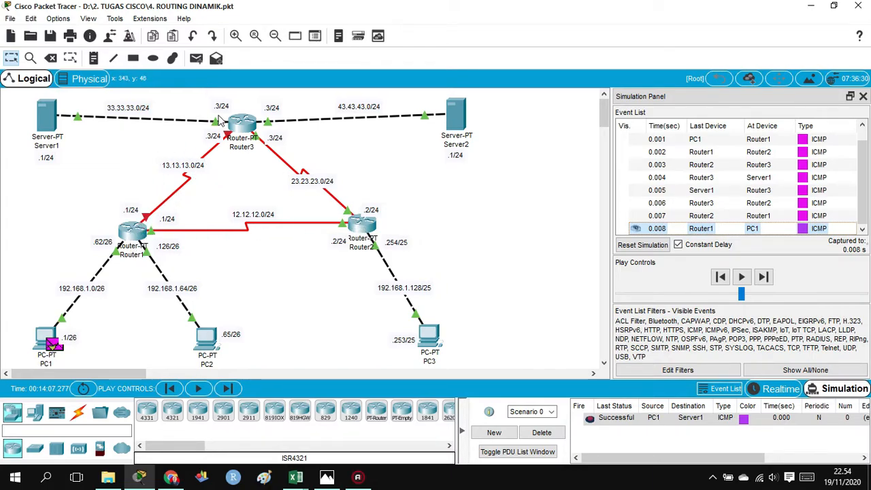
left_click(554, 436)
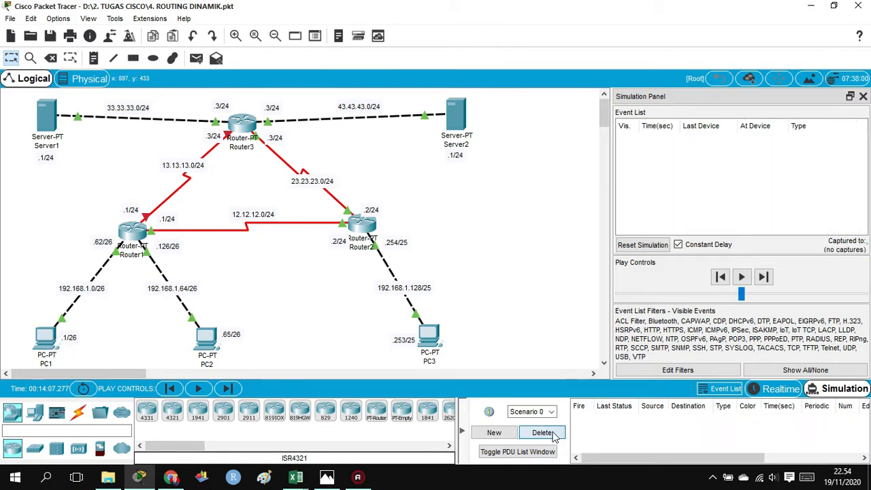
- Add a simple PDU from PC1 to Server2 and advance the simulation event by event until it reaches Server2
left_click(196, 60)
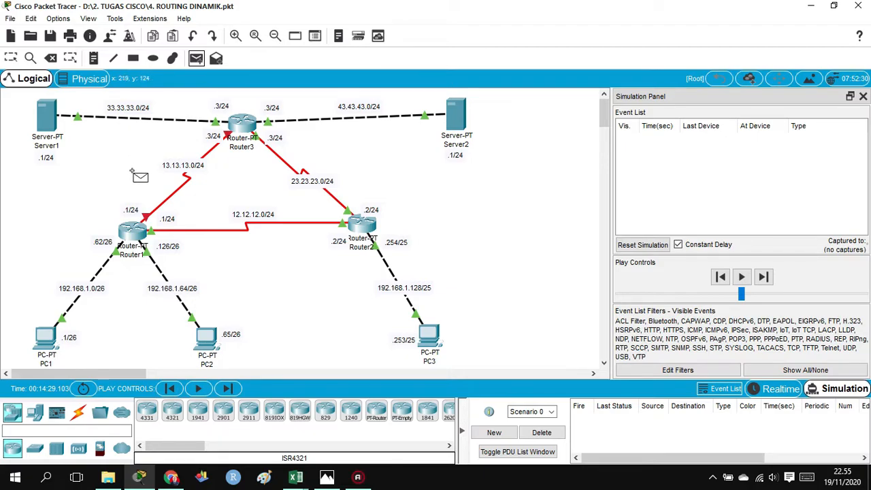
left_click(42, 332)
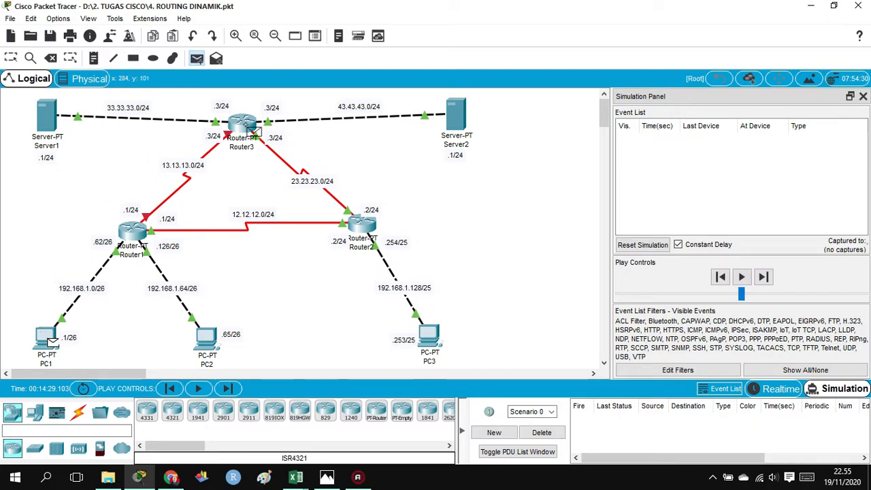
left_click(464, 101)
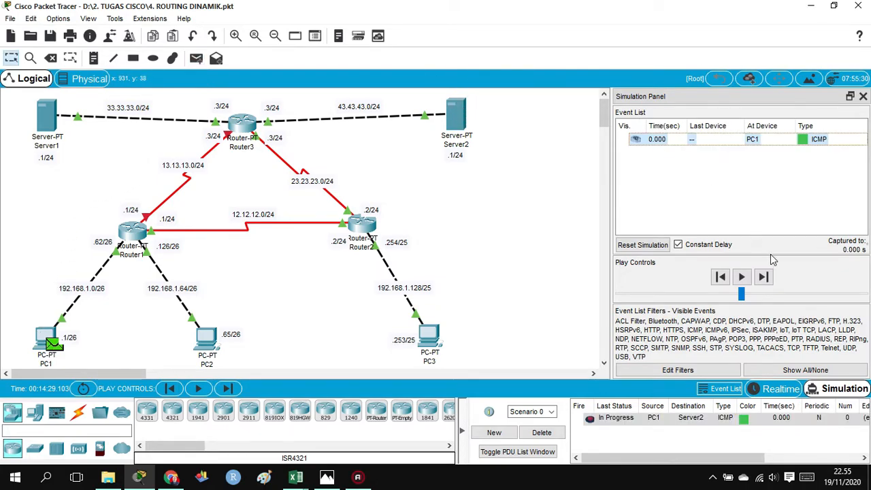
left_click(764, 277)
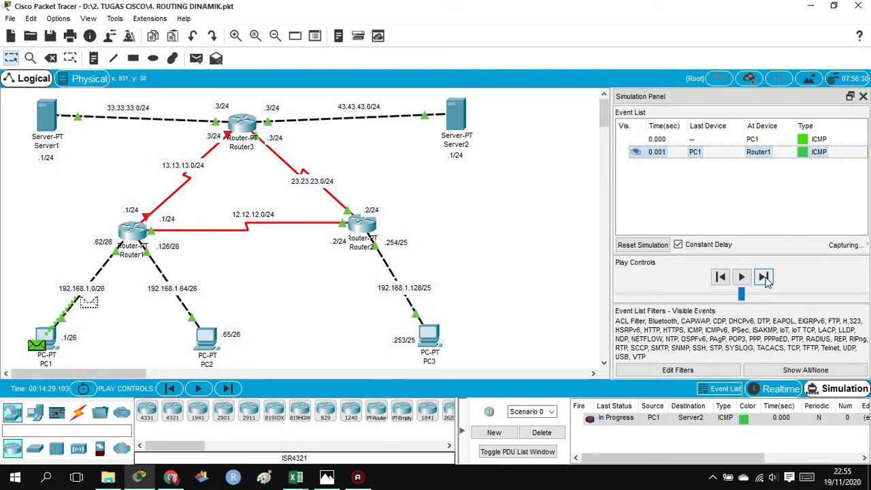
left_click(764, 277)
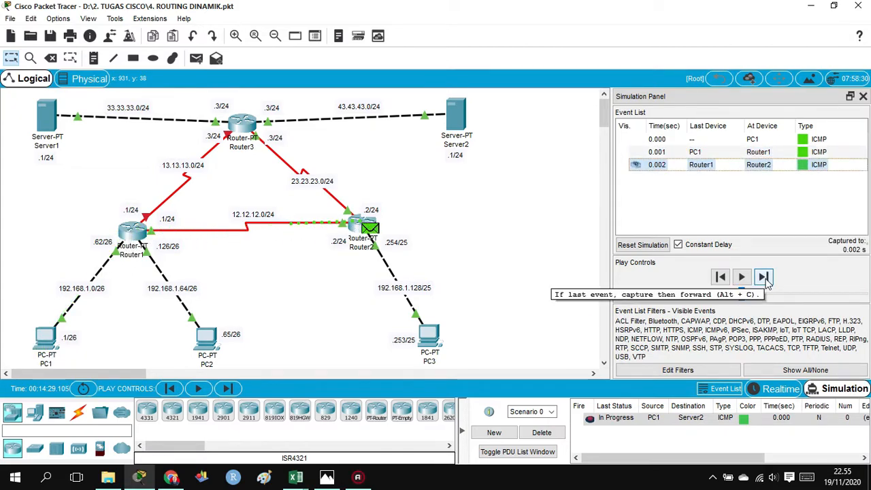
left_click(764, 277)
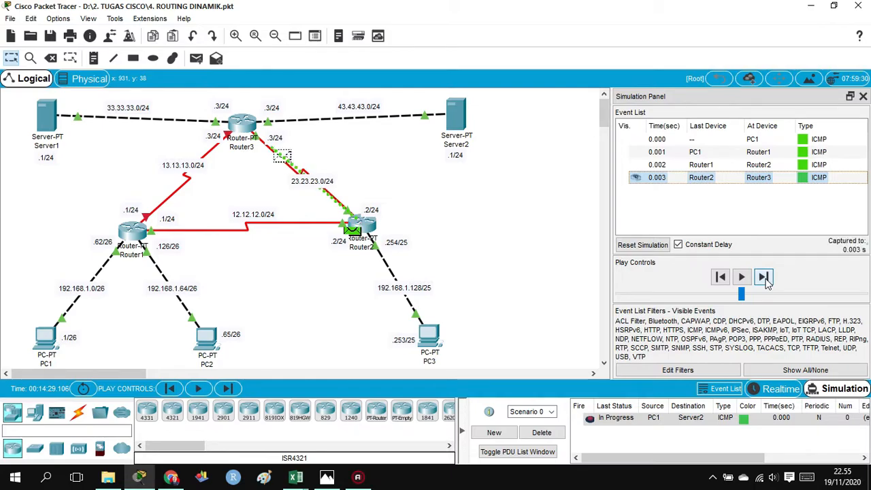
left_click(764, 277)
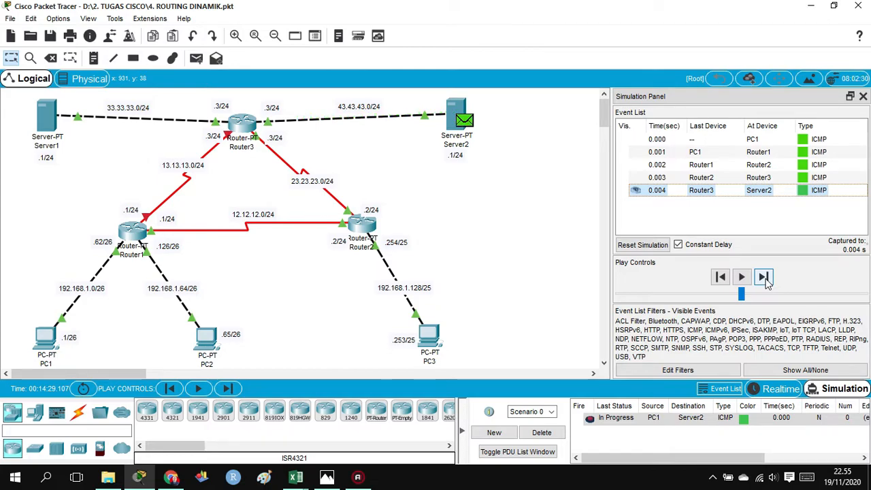
- Advance the simulation until Server2's reply arrives back at PC1
left_click(764, 277)
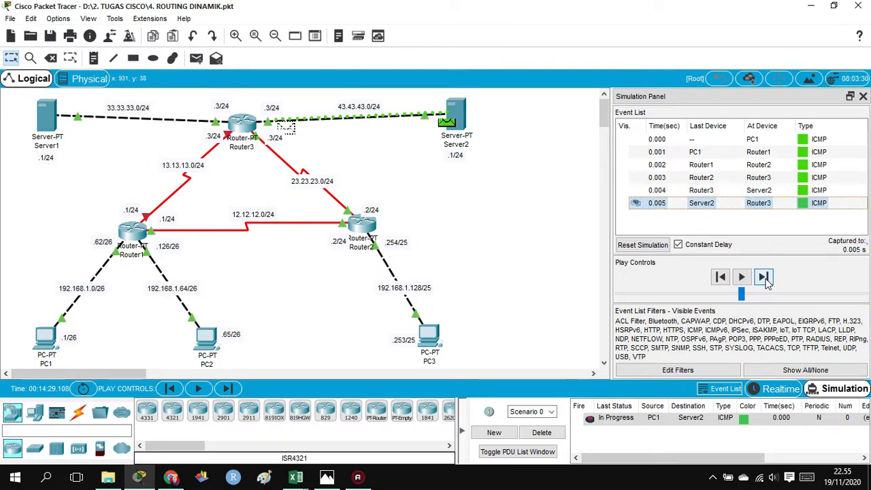
left_click(764, 277)
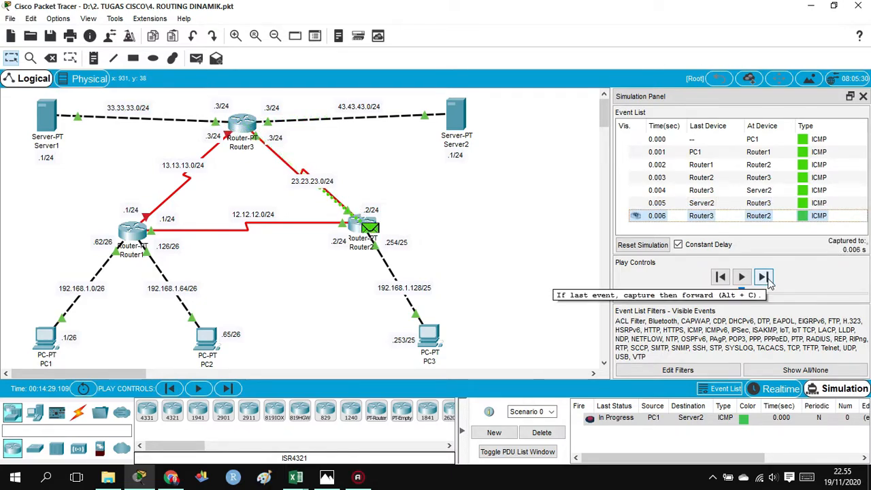
left_click(764, 277)
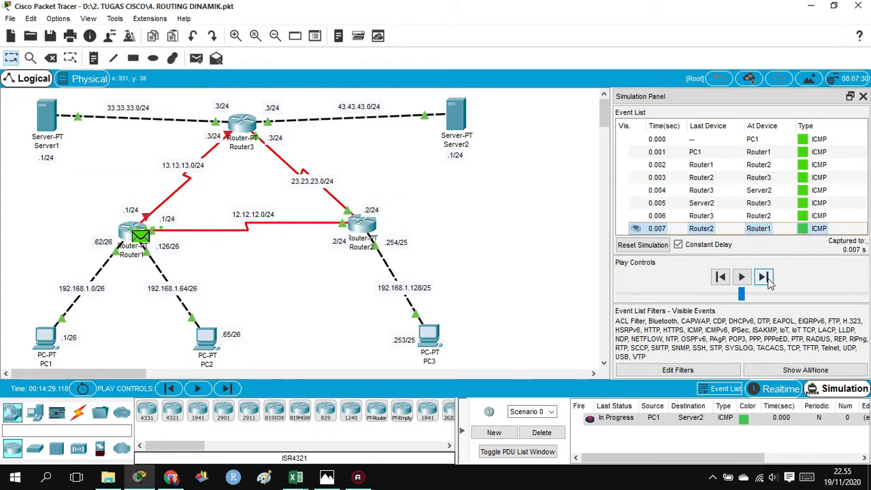
left_click(765, 277)
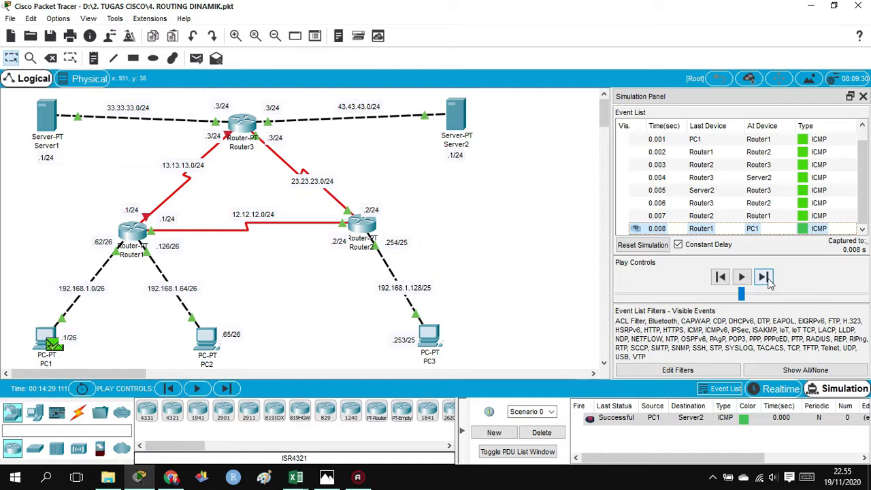
- Clear the PC1-to-Server2 PDU from Scenario 0 and return from Simulation to Realtime mode with the event list closed
left_click(862, 97)
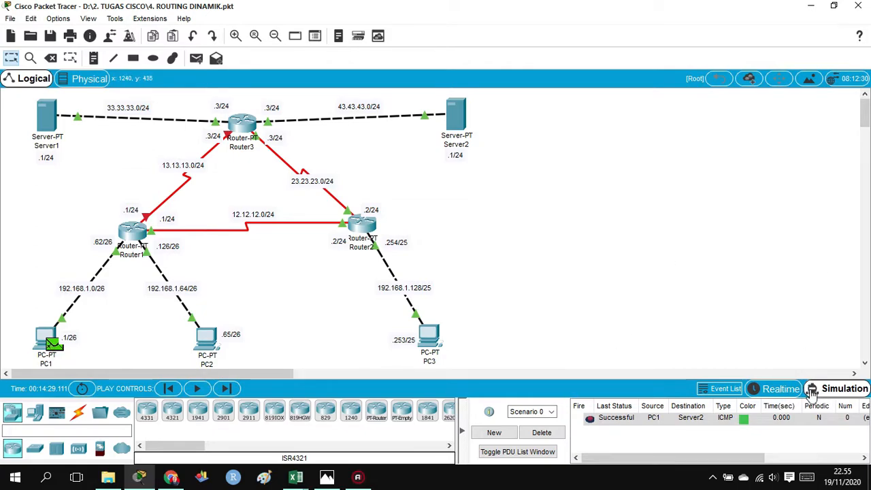
left_click(546, 432)
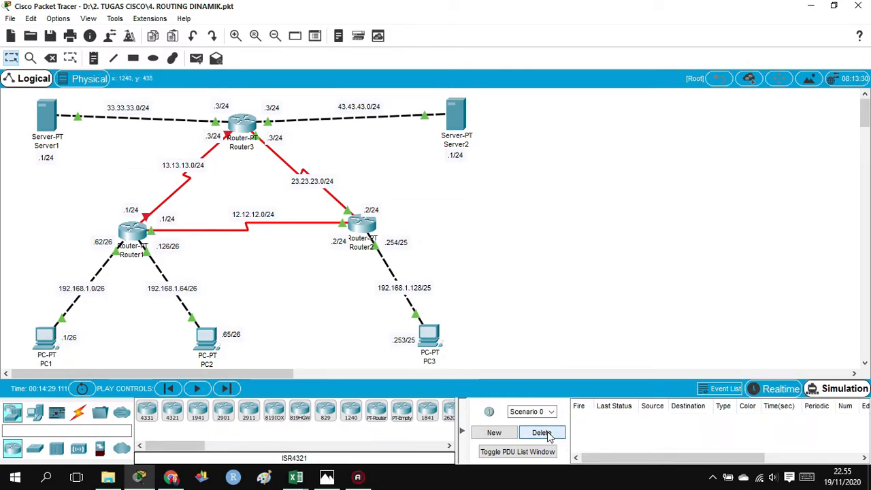
left_click(778, 389)
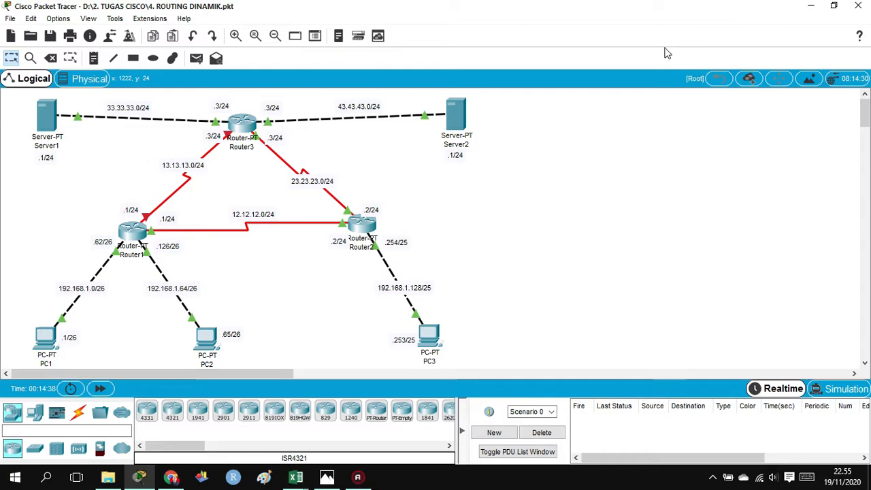